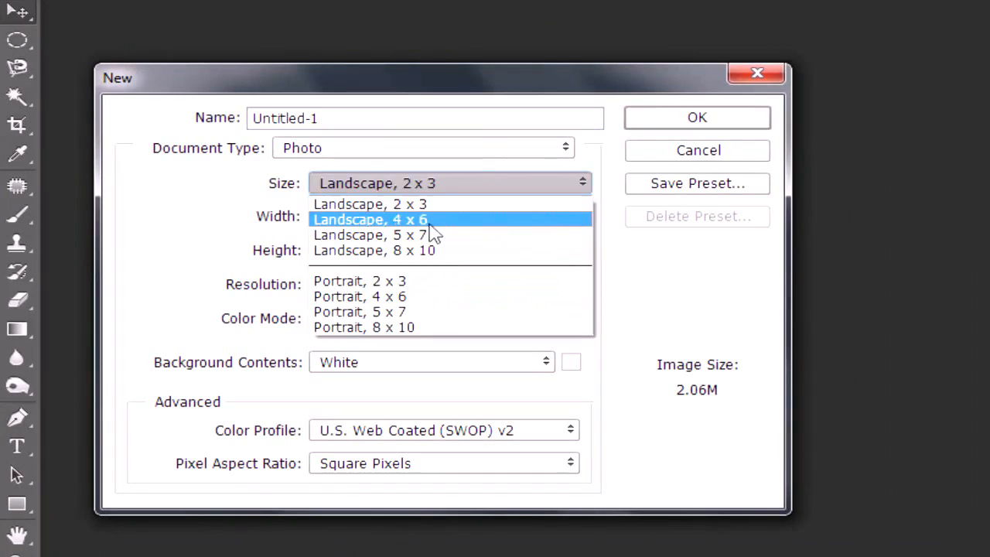
# Create a Landscape, 8 x 10 photo document at 300 pixels/inch in CMYK and float it in its own window.
pyautogui.click(365, 251)
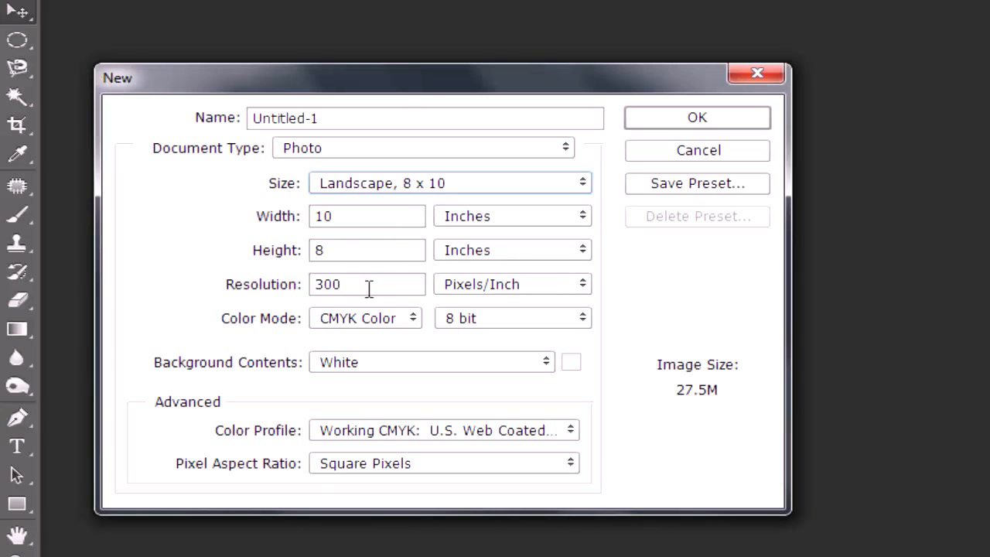
pyautogui.click(690, 124)
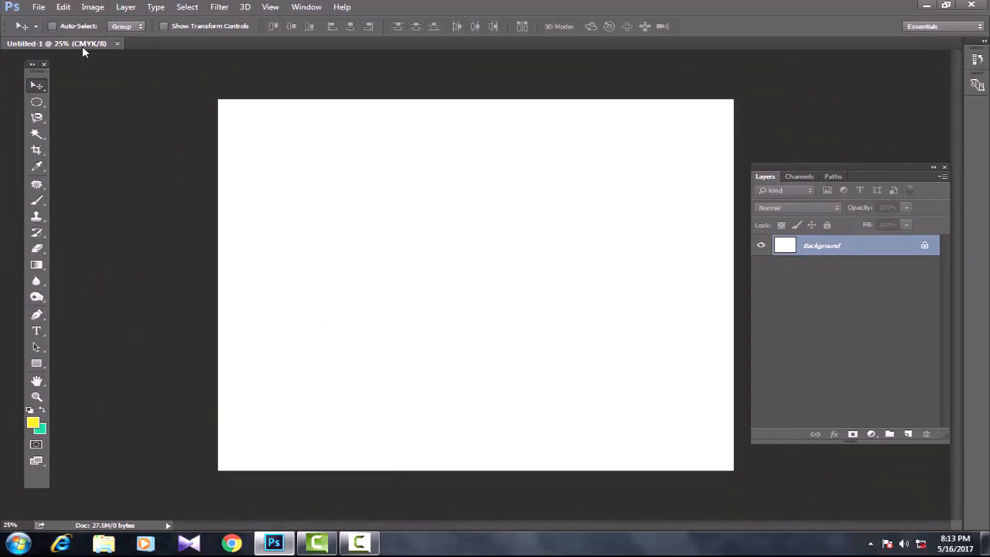
pyautogui.moveTo(82, 45); pyautogui.dragTo(93, 80)
pyautogui.moveTo(221, 80); pyautogui.dragTo(204, 90)
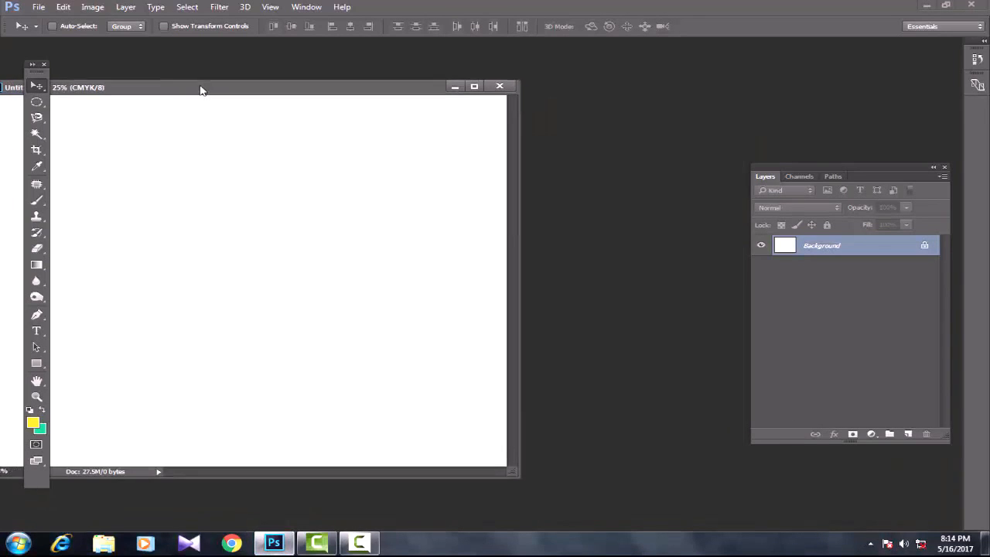
# Open Rakul-Preet-Singh-at-Pandaga-Chesko-Movie-Opening-144692 from the wall papers > 2015 hrions folder on drive D.
pyautogui.click(38, 7)
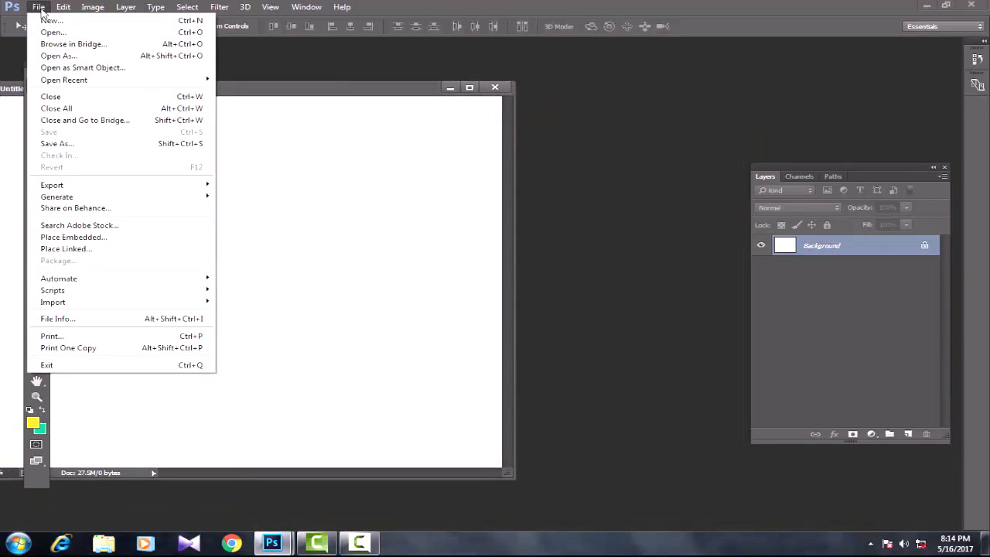
pyautogui.click(45, 32)
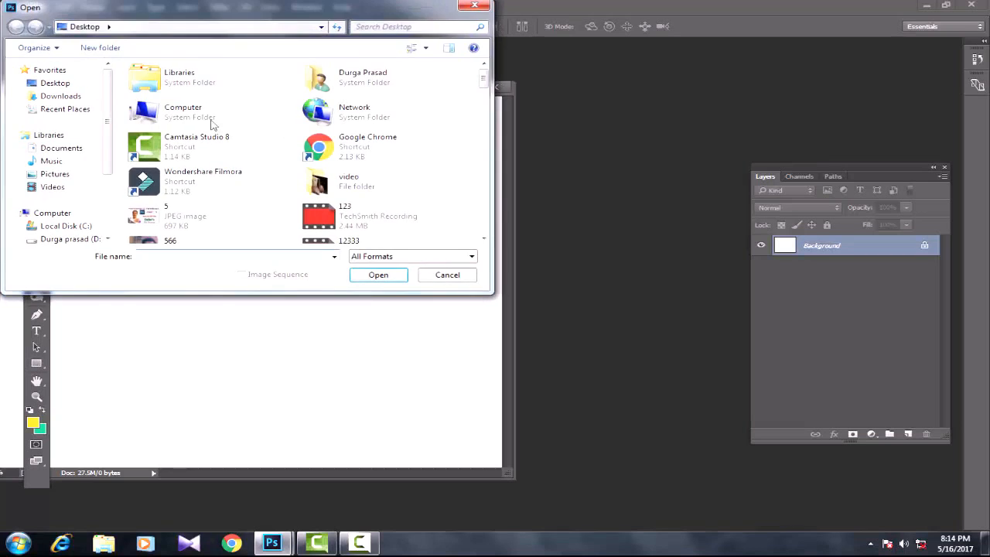
pyautogui.doubleClick(165, 116)
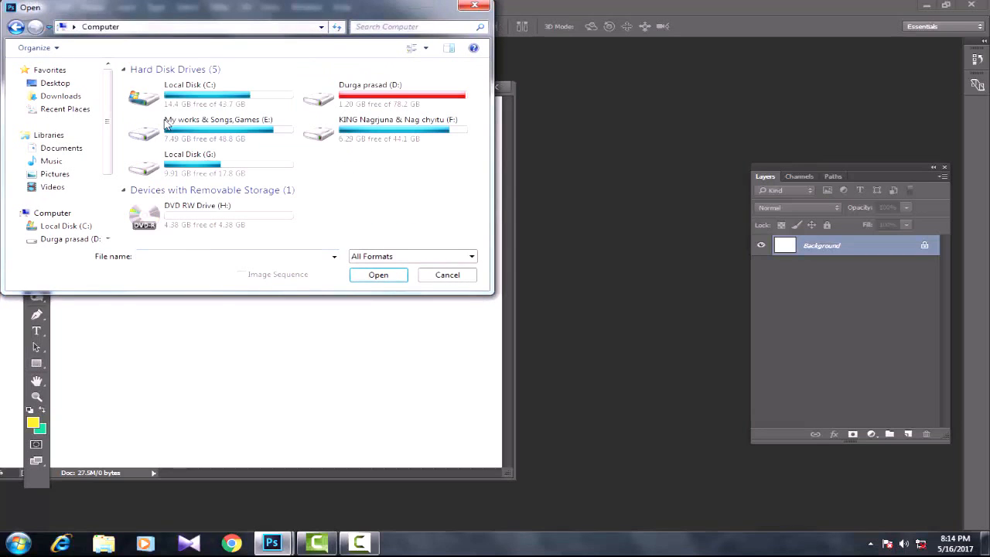
pyautogui.doubleClick(363, 101)
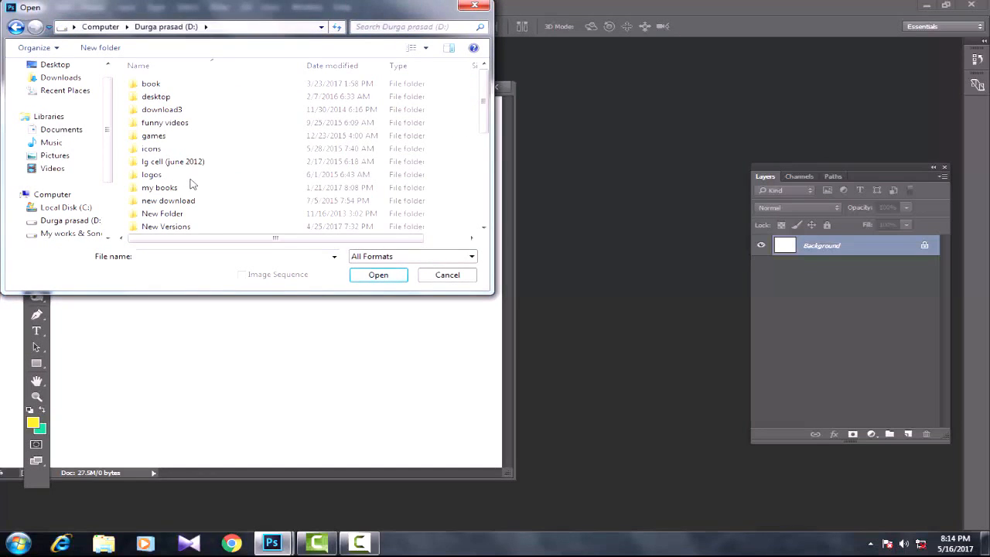
pyautogui.scroll(-4, 187, 178)
pyautogui.doubleClick(164, 149)
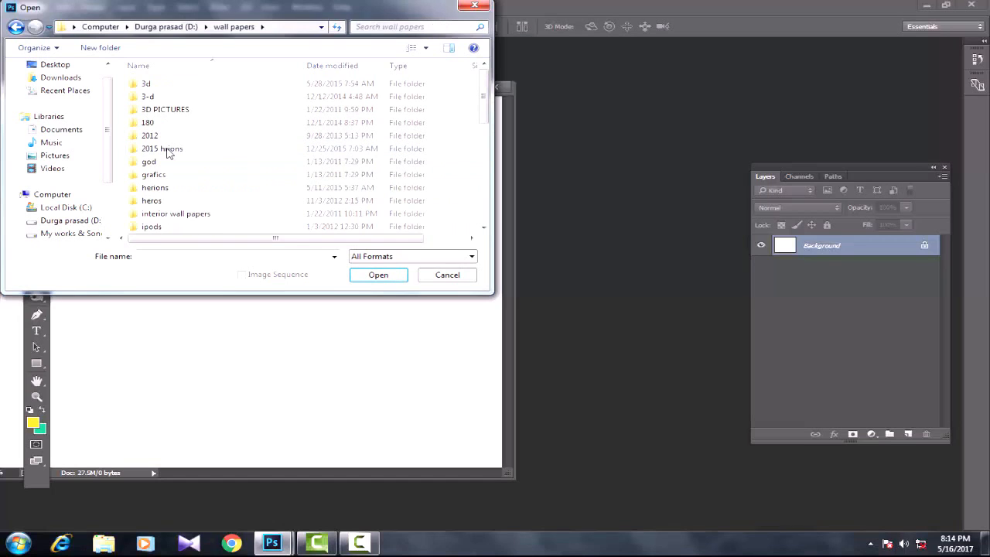
pyautogui.doubleClick(165, 149)
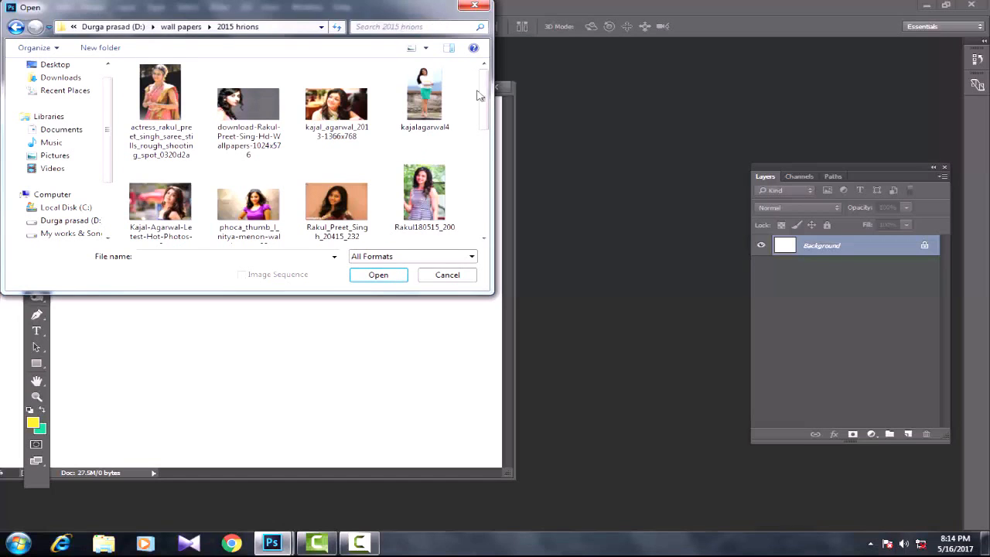
pyautogui.scroll(-1, 433, 93)
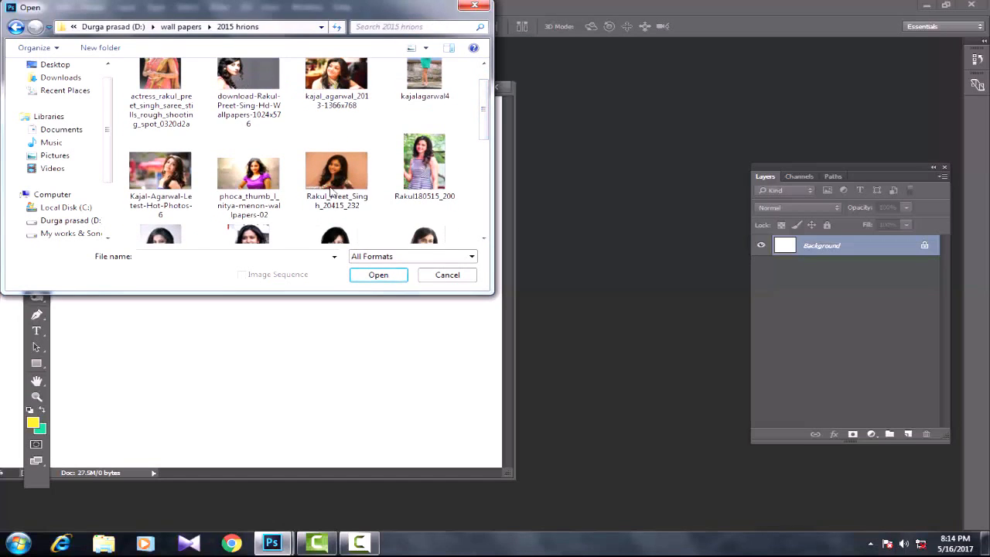
pyautogui.click(235, 241)
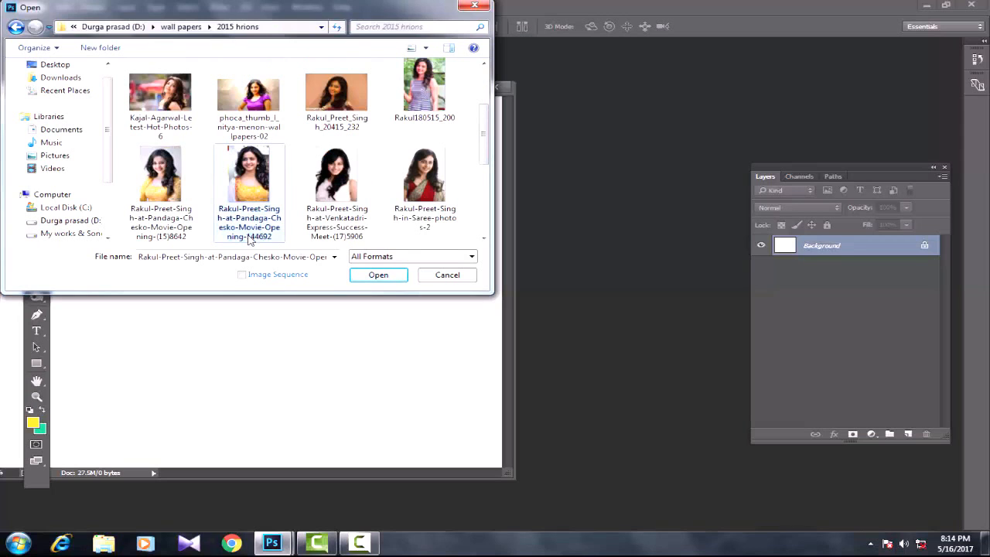
pyautogui.click(378, 275)
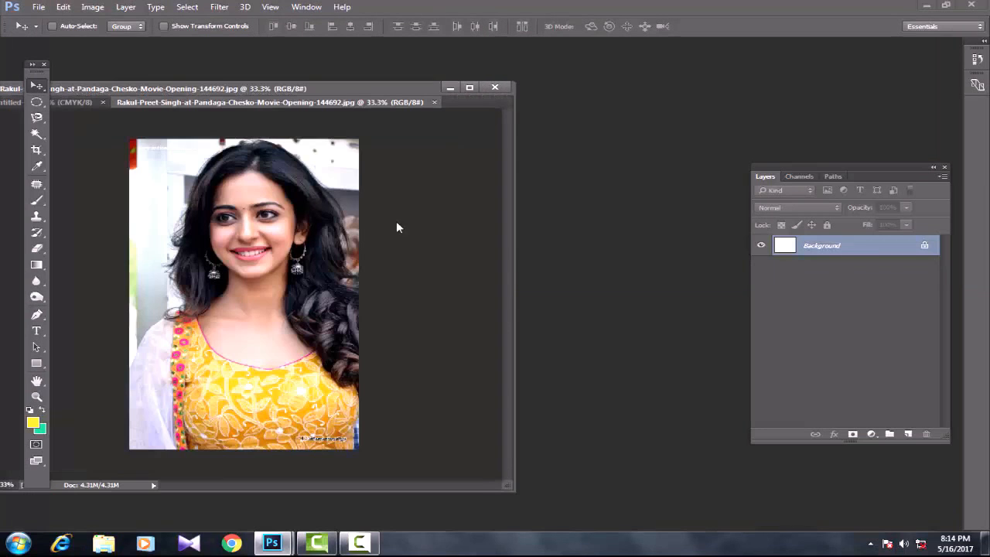
# Float the opened portrait photo in its own window and arrange it beside the blank document.
pyautogui.moveTo(236, 103); pyautogui.dragTo(538, 116)
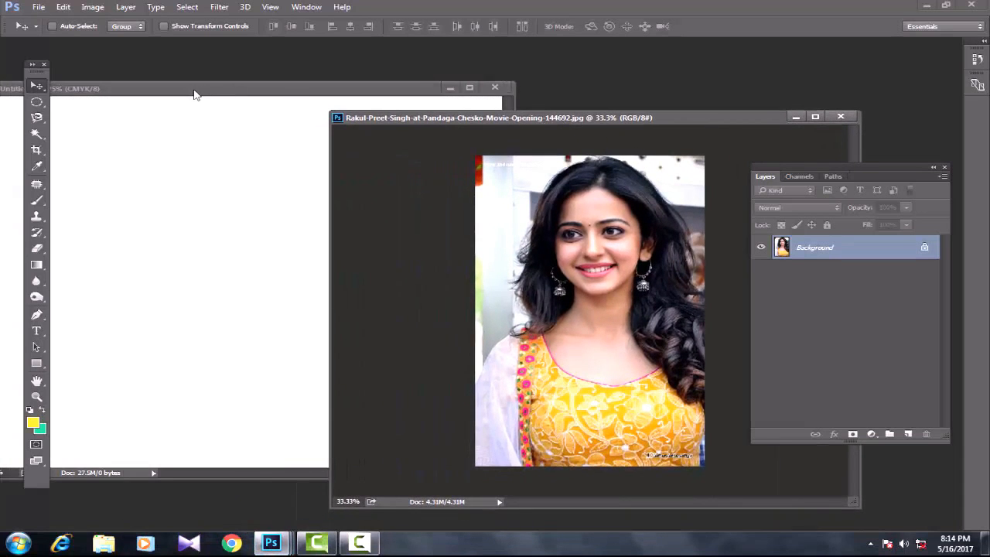
pyautogui.moveTo(194, 92); pyautogui.dragTo(152, 111)
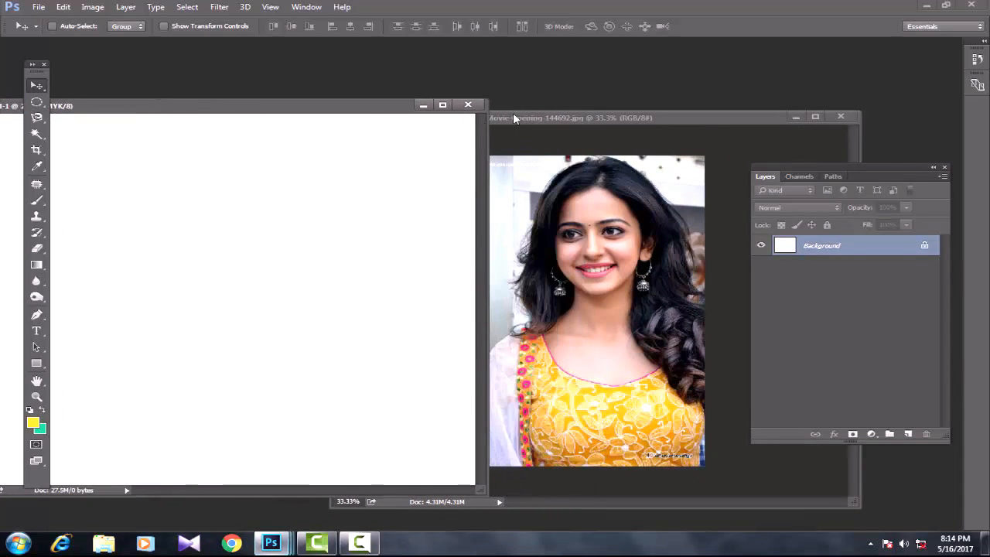
pyautogui.click(548, 116)
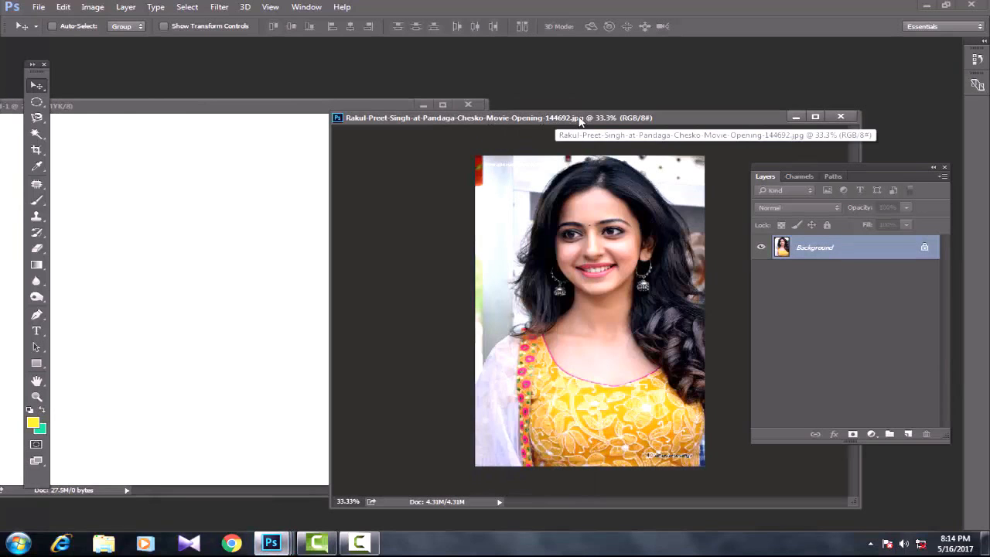
pyautogui.doubleClick(581, 119)
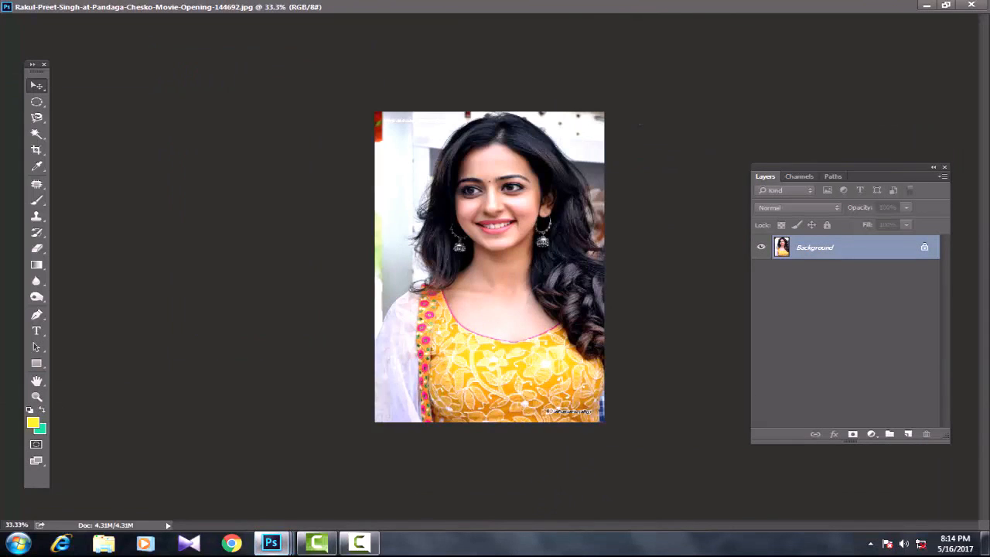
pyautogui.click(948, 6)
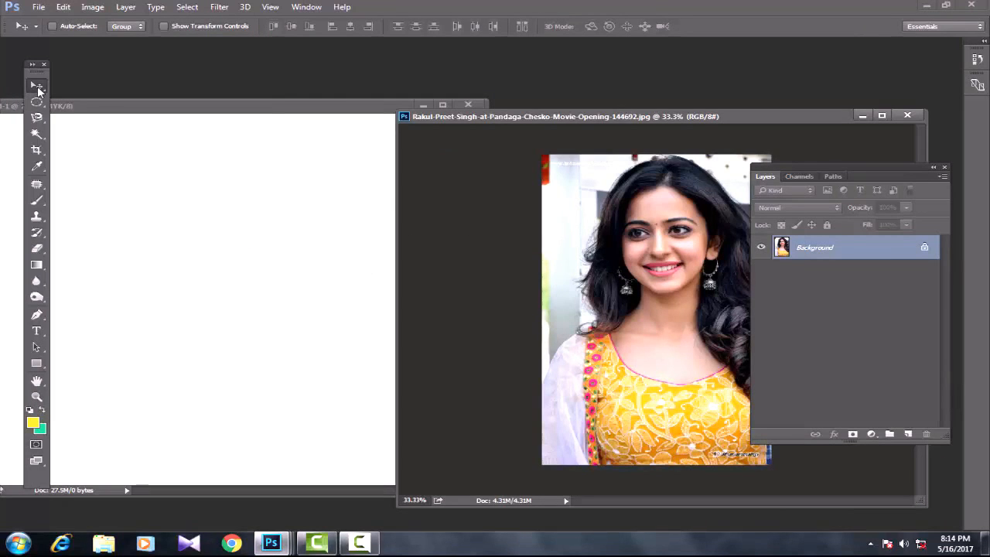
# Copy the portrait photo into the left half of the blank document with the Move tool, and reposition the source photo's window.
pyautogui.press('v')
pyautogui.moveTo(638, 280); pyautogui.dragTo(144, 269)
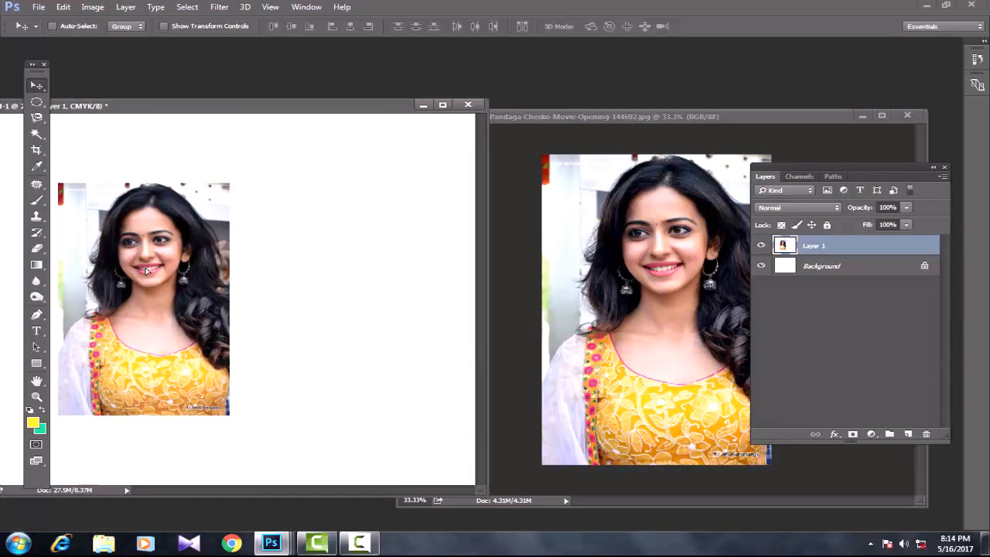
pyautogui.click(600, 116)
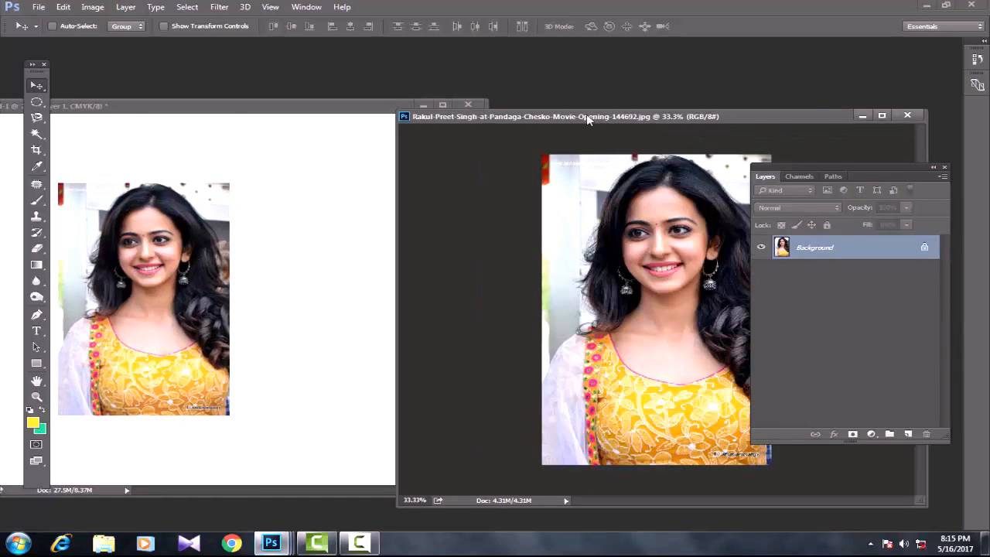
pyautogui.moveTo(586, 116); pyautogui.dragTo(522, 111)
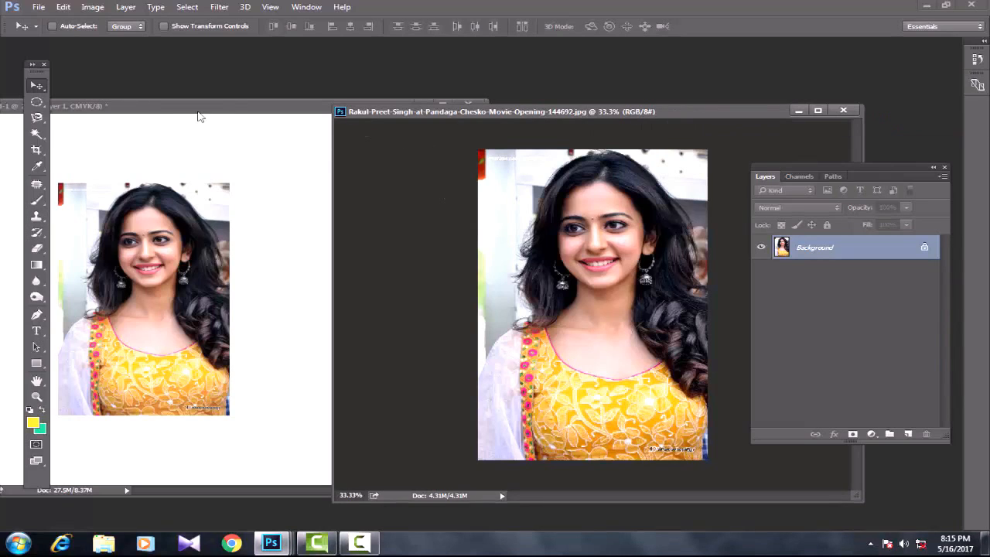
# Return to the new document and open the photo Rakul_Preet_Singh_20415_232 from the 2015 hrions folder.
pyautogui.click(157, 113)
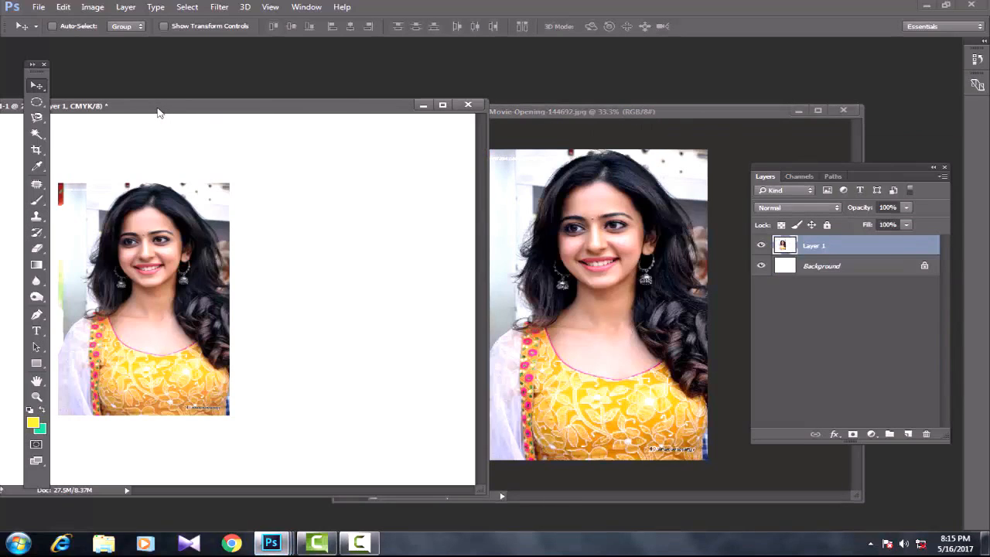
pyautogui.click(38, 7)
pyautogui.click(48, 34)
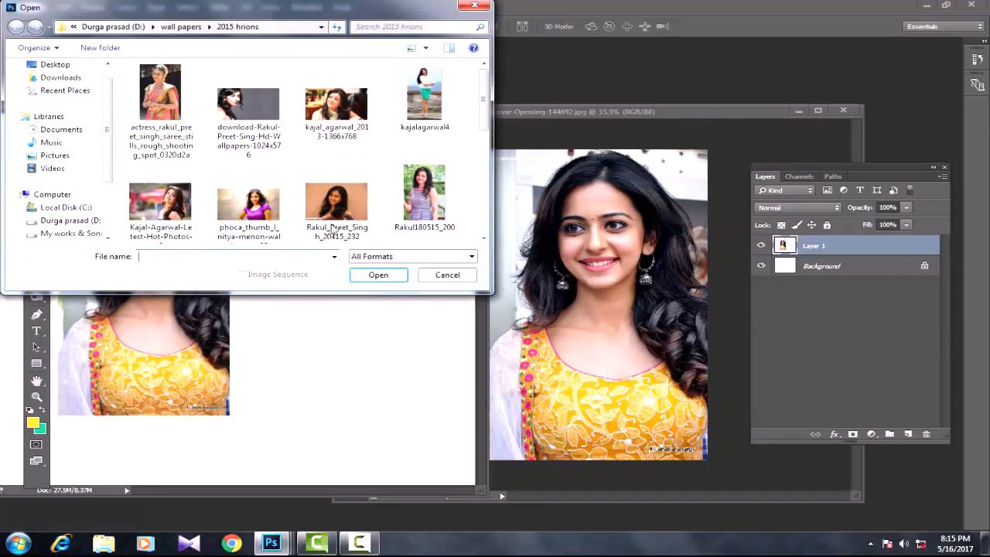
pyautogui.click(346, 203)
pyautogui.click(378, 274)
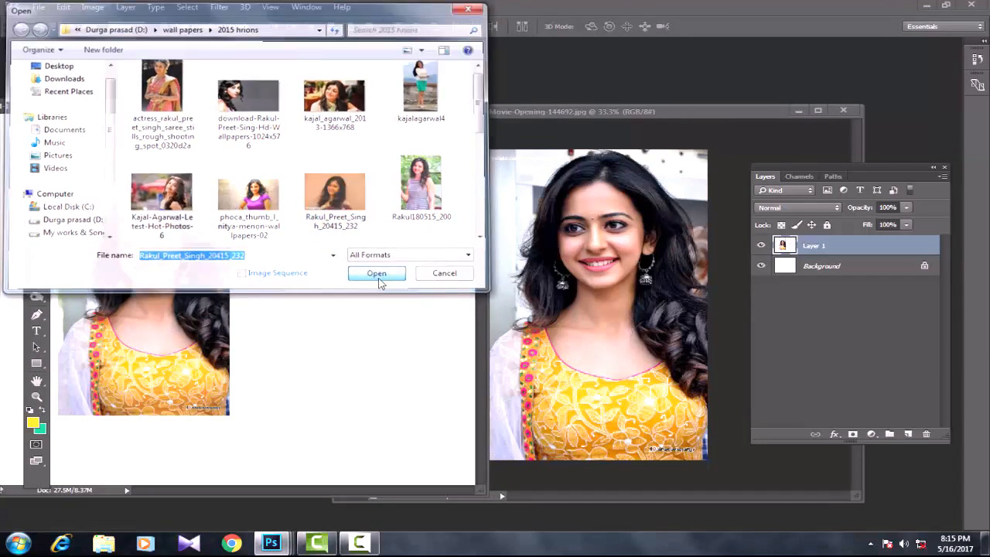
# Float the second photo's window, copy the photo into the new document and place it just to the right of the portrait.
pyautogui.moveTo(242, 122); pyautogui.dragTo(459, 294)
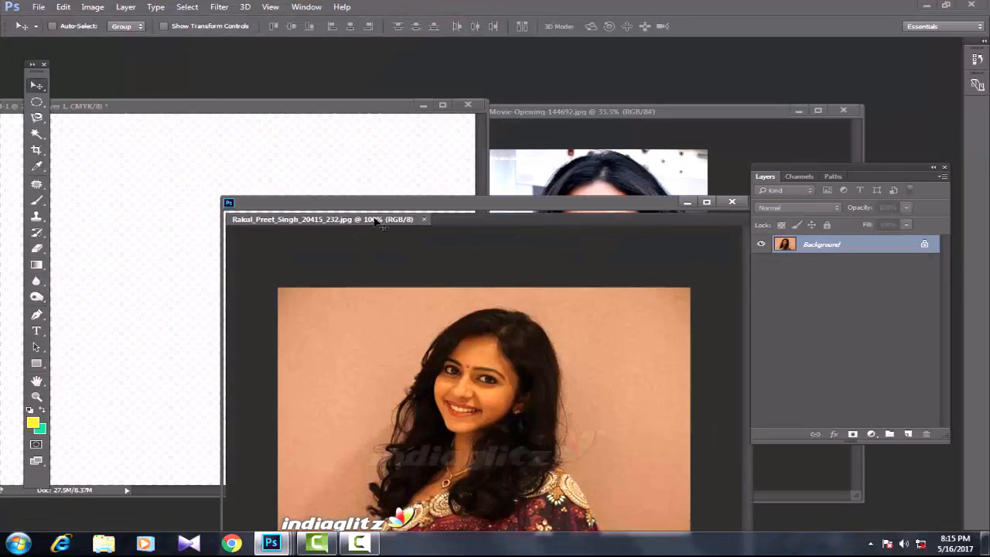
pyautogui.moveTo(465, 204); pyautogui.dragTo(731, 154)
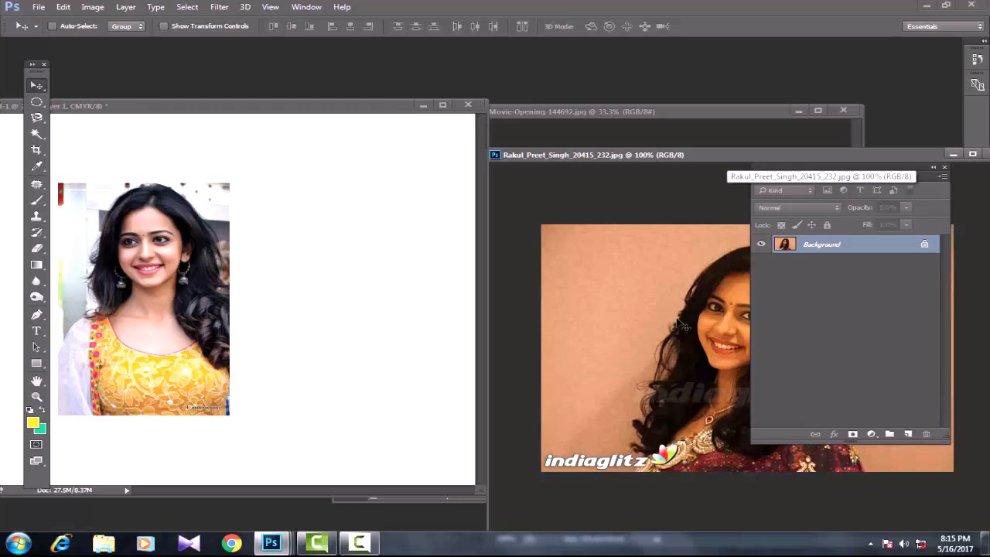
pyautogui.moveTo(680, 324); pyautogui.dragTo(360, 239)
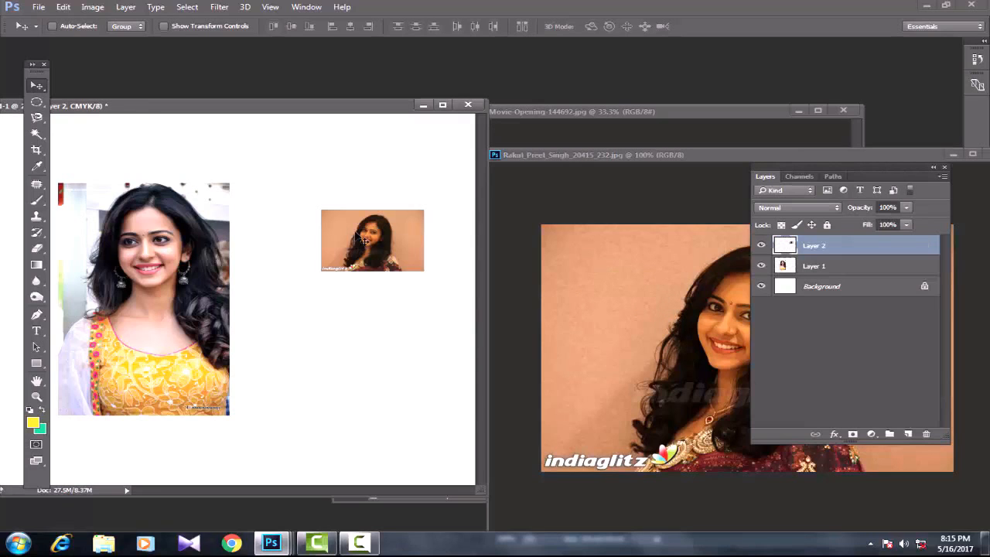
pyautogui.moveTo(313, 265); pyautogui.dragTo(255, 324)
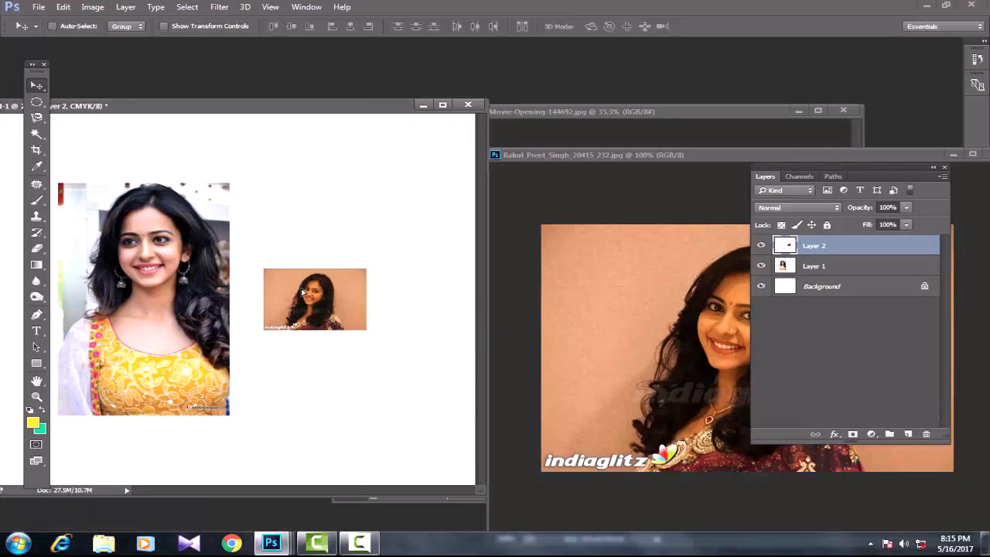
# Arrange the two source photo windows over the new document, with the landscape-format photo in front.
pyautogui.moveTo(673, 158); pyautogui.dragTo(586, 150)
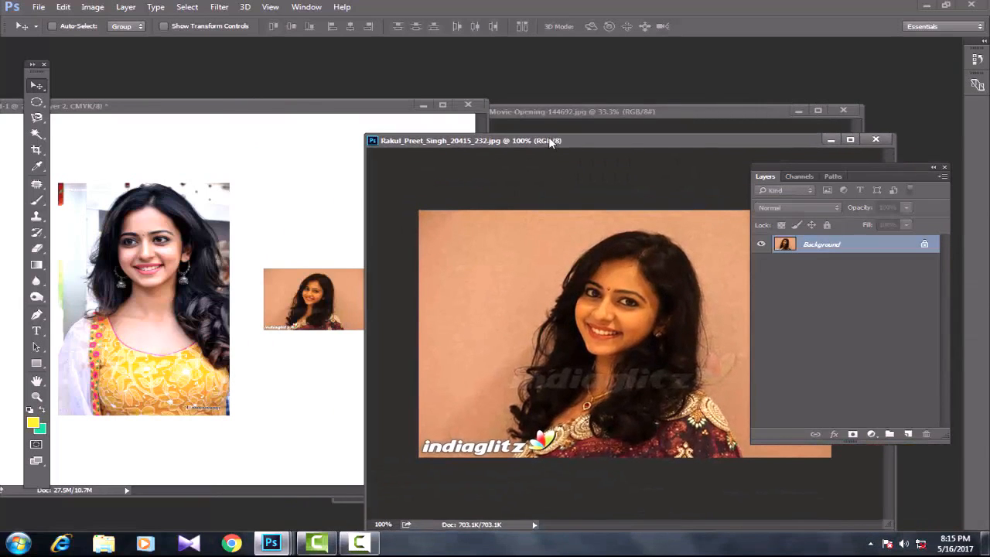
pyautogui.click(287, 107)
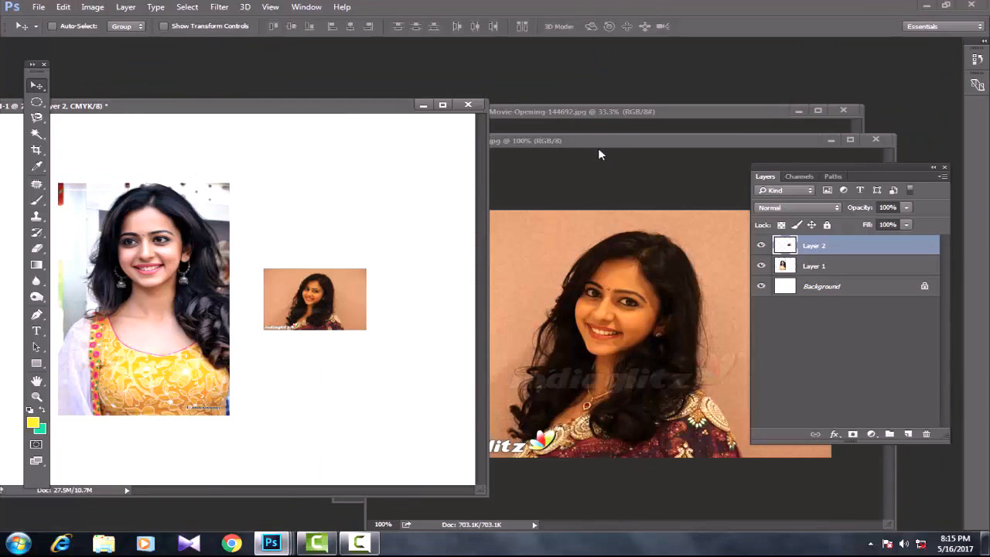
pyautogui.click(607, 111)
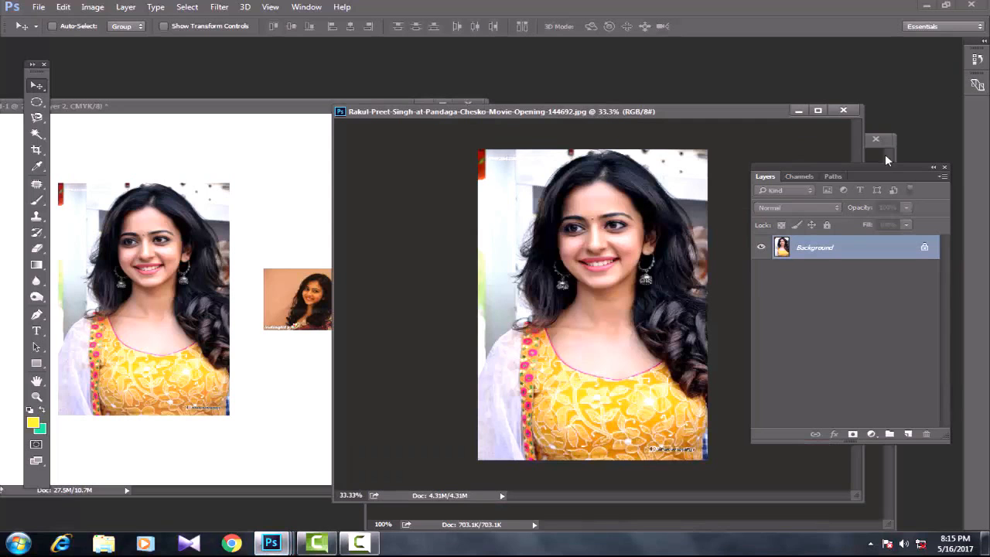
pyautogui.moveTo(600, 114); pyautogui.dragTo(387, 110)
pyautogui.moveTo(694, 144); pyautogui.dragTo(531, 147)
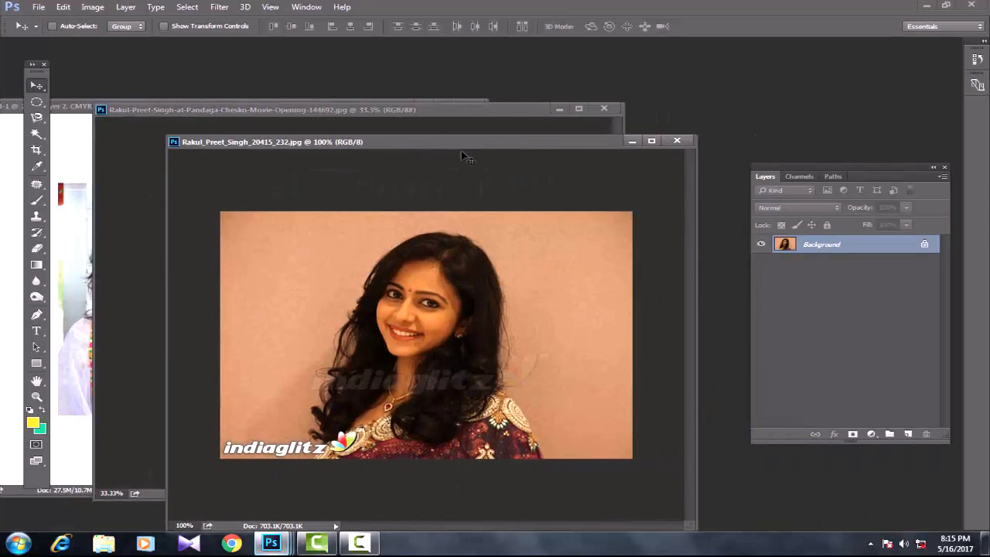
# Check the landscape-format source photo's dimensions and resolution in Image Size without changing them.
pyautogui.rightClick(380, 149)
pyautogui.click(397, 167)
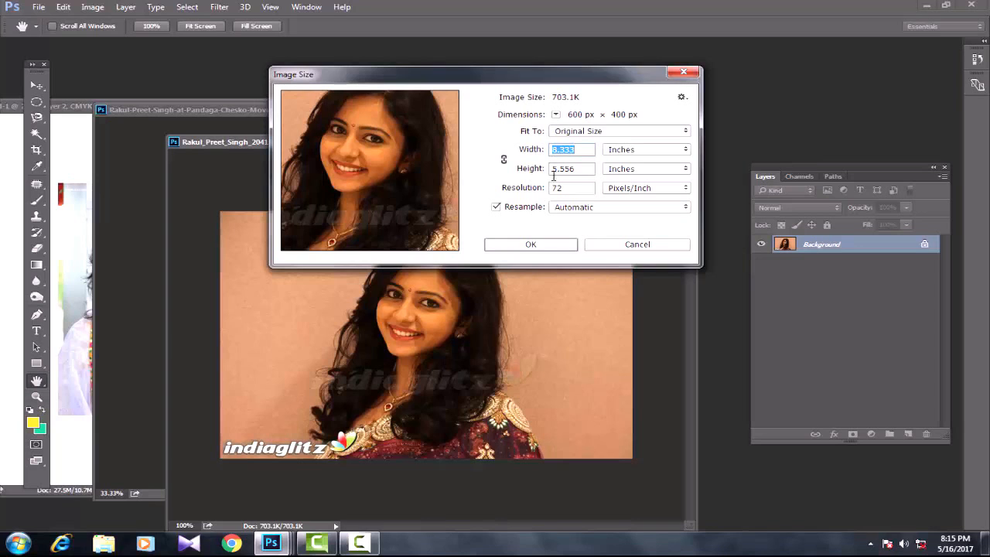
pyautogui.click(682, 73)
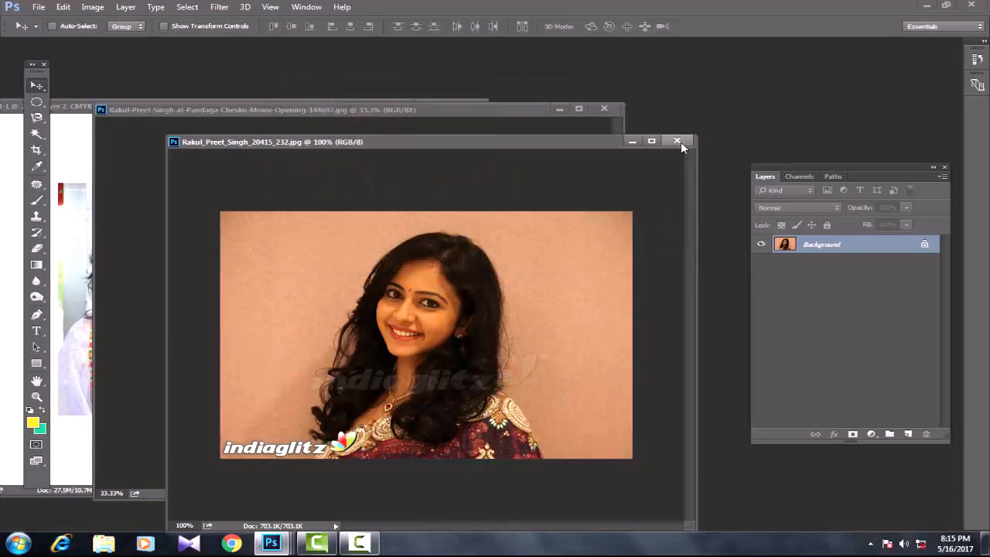
# Minimize the landscape-format photo and check the portrait source photo's dimensions and resolution in Image Size without changing them.
pyautogui.click(631, 142)
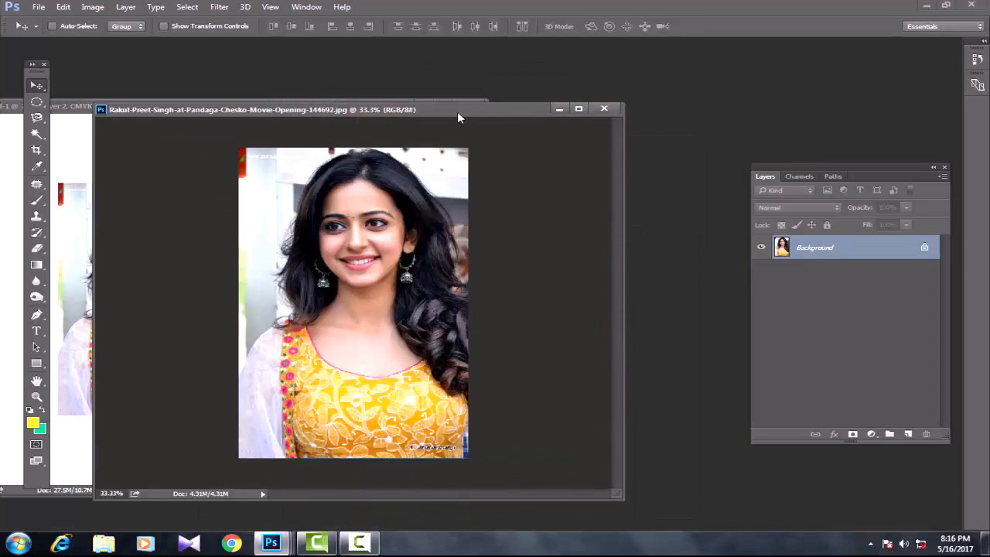
pyautogui.rightClick(457, 112)
pyautogui.click(479, 136)
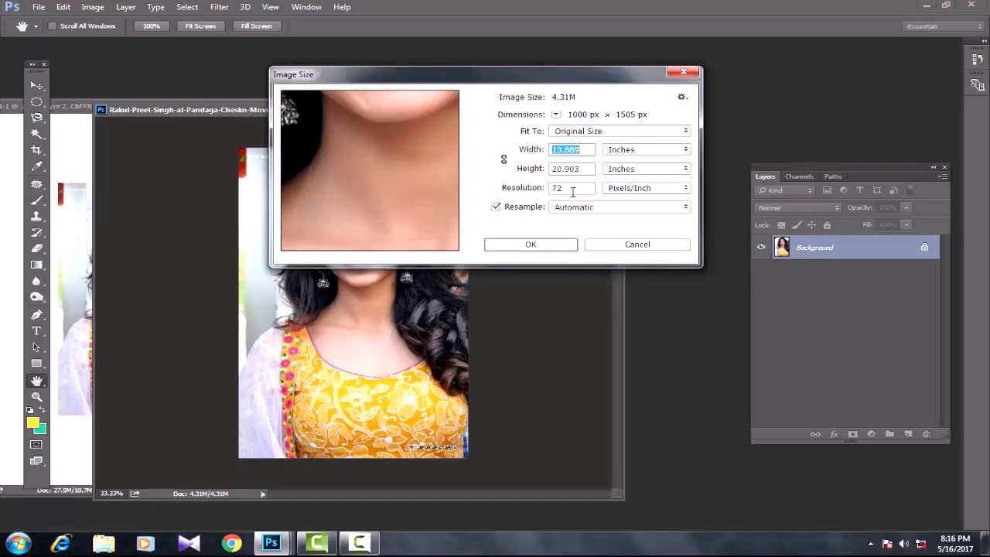
pyautogui.click(638, 244)
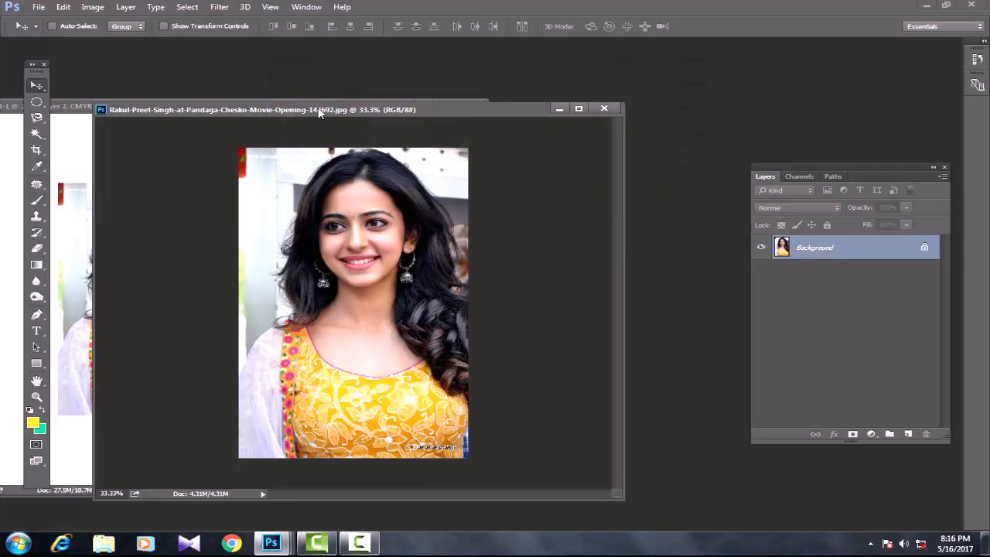
# Move the portrait source photo aside, bring the new document to the front and place its Layers panel over it.
pyautogui.moveTo(320, 112); pyautogui.dragTo(626, 121)
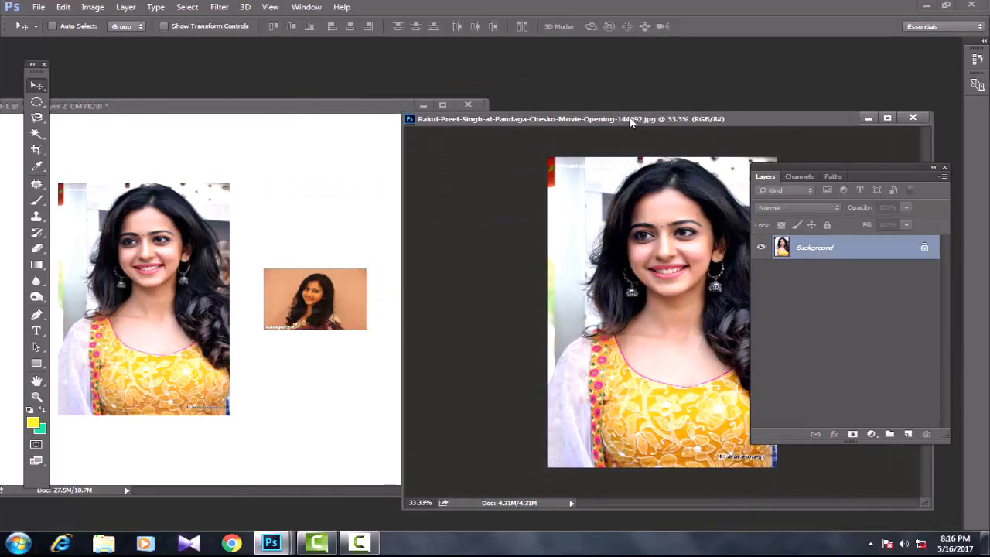
pyautogui.click(187, 111)
pyautogui.moveTo(190, 110); pyautogui.dragTo(335, 111)
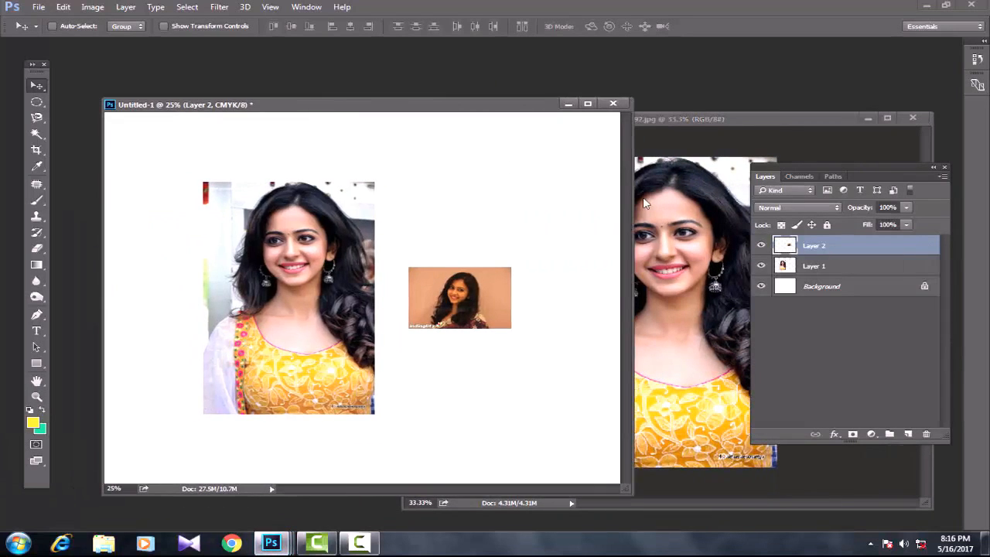
pyautogui.moveTo(813, 246); pyautogui.dragTo(527, 169)
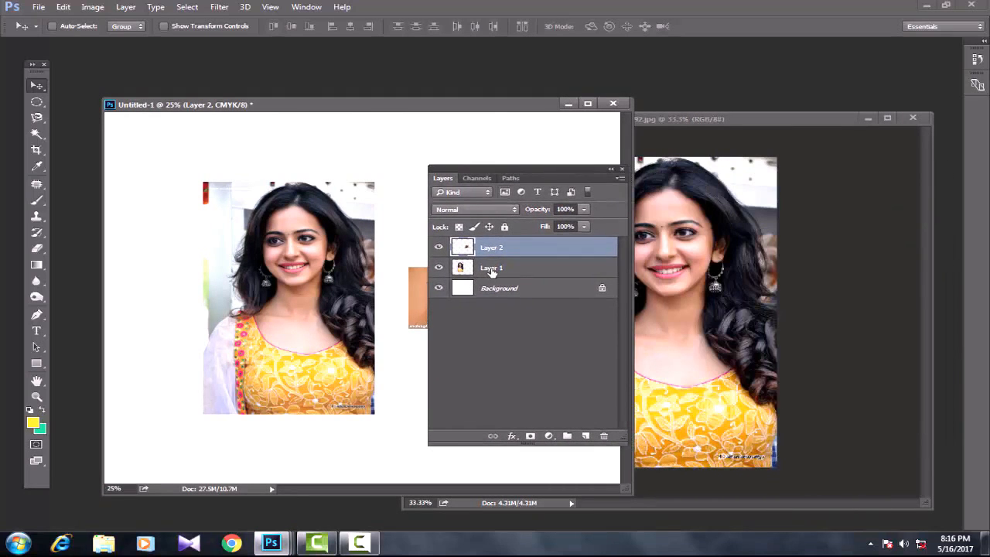
# Reorder the photo layers so Layer 1 sits above Layer 2, and toggle the top layer's visibility off and on.
pyautogui.click(491, 271)
pyautogui.click(501, 248)
pyautogui.moveTo(499, 269); pyautogui.dragTo(501, 247)
pyautogui.click(439, 247)
pyautogui.click(438, 248)
# Merge Layer 1 and Layer 2 into one layer, duplicate it and merge the duplicate back down.
pyautogui.keyDown('ctrl'); pyautogui.click(490, 268); pyautogui.keyUp('ctrl')
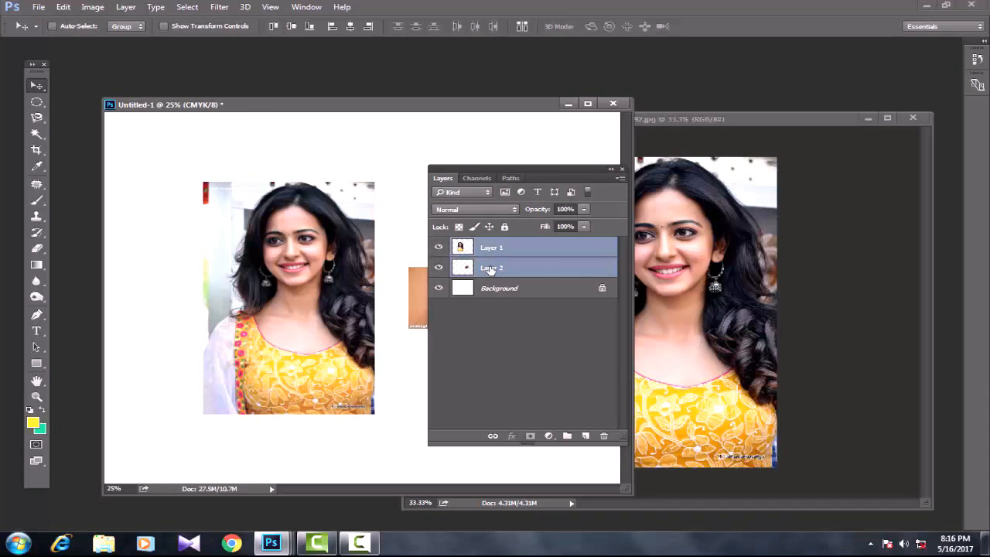
pyautogui.hotkey('ctrl', 'e')
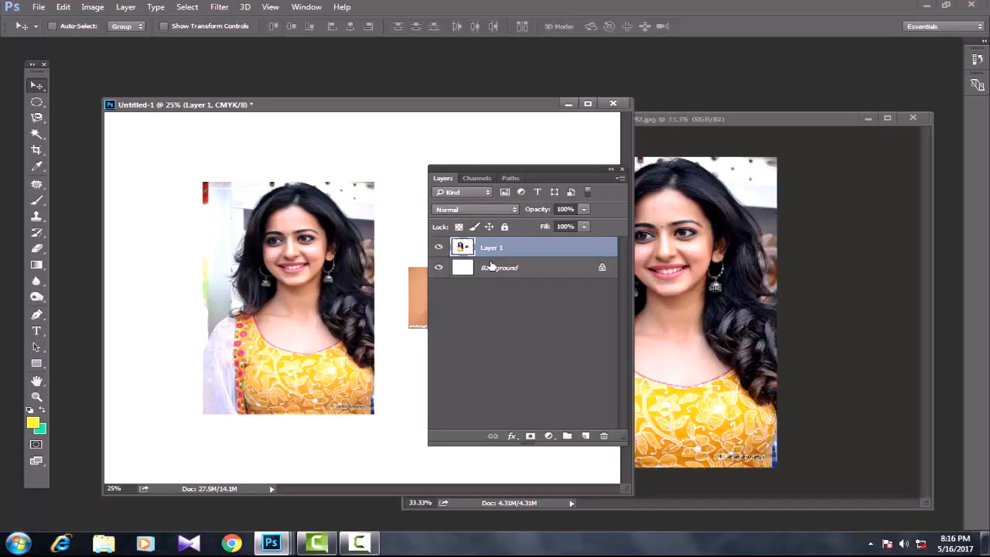
pyautogui.hotkey('ctrl', 'j')
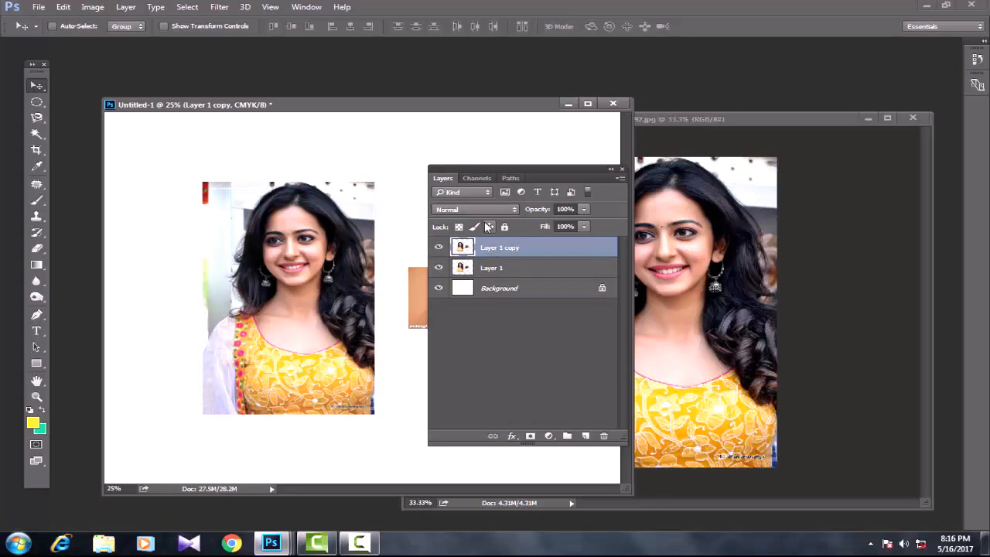
pyautogui.hotkey('ctrl', 'e')
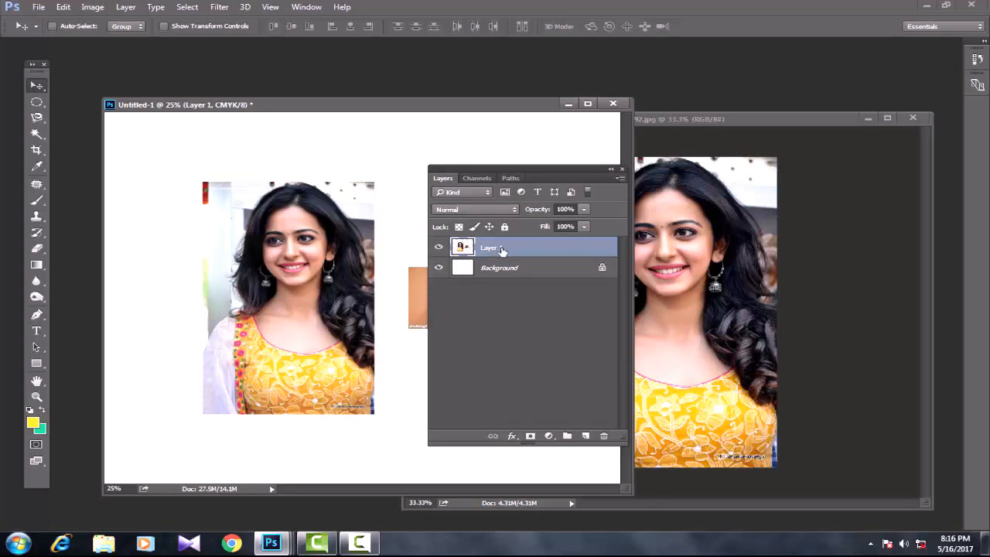
# Delete the merged photo layer and move the Layers panel and the blank document apart to uncover the source photo.
pyautogui.hotkey('ctrl', 'e')
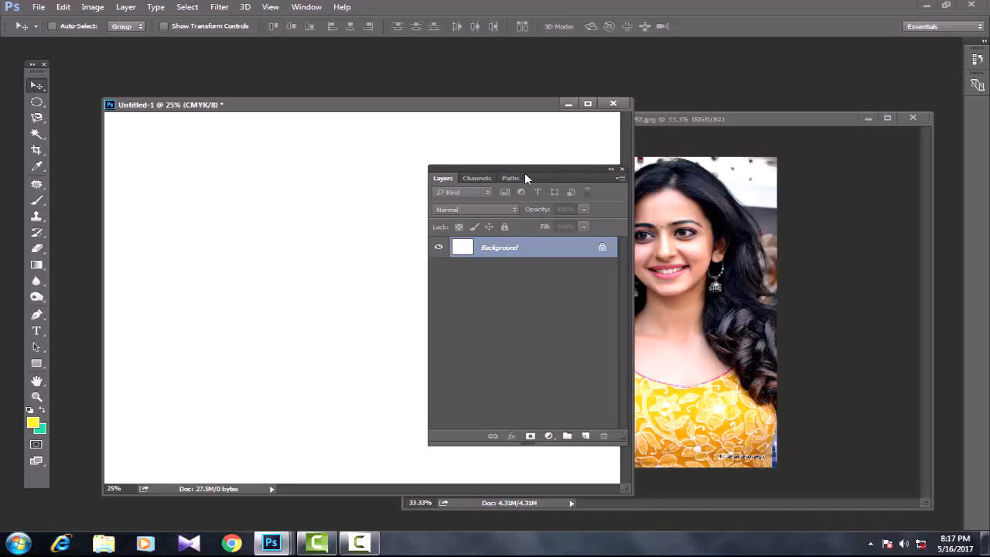
pyautogui.moveTo(519, 167); pyautogui.dragTo(755, 173)
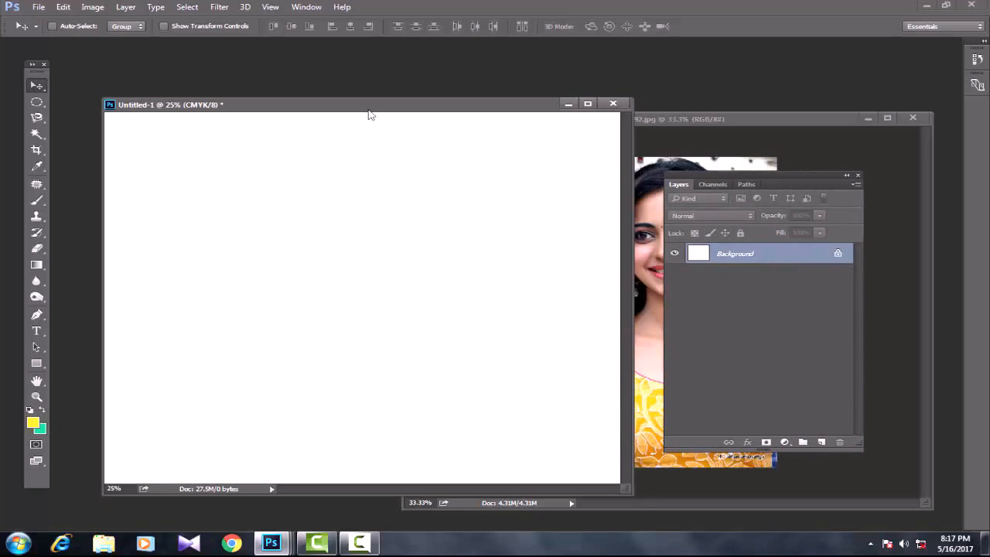
pyautogui.moveTo(240, 115); pyautogui.dragTo(99, 115)
# Bring the portrait source photo forward beside the blank document and copy the whole photo into it with the Move tool.
pyautogui.click(622, 118)
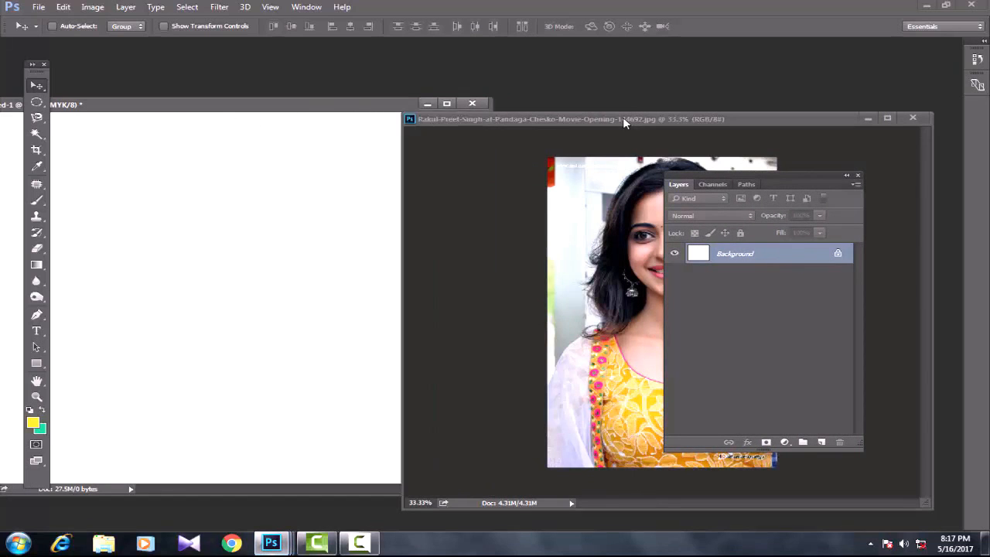
pyautogui.moveTo(634, 122); pyautogui.dragTo(534, 121)
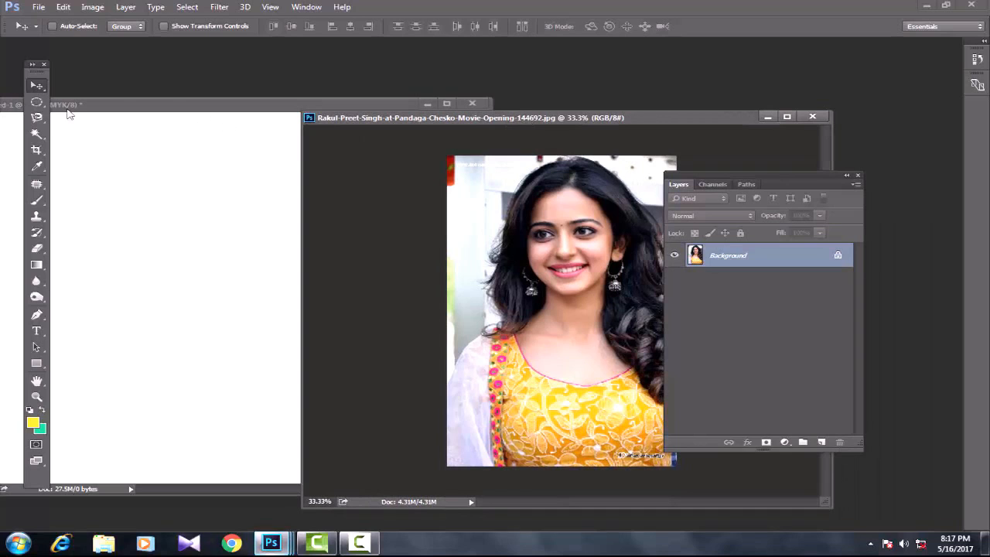
pyautogui.press('v')
pyautogui.moveTo(510, 268); pyautogui.dragTo(118, 263)
# Return to the source photo and make an elliptical selection around the woman's head and hair with the Elliptical Marquee tool.
pyautogui.click(540, 120)
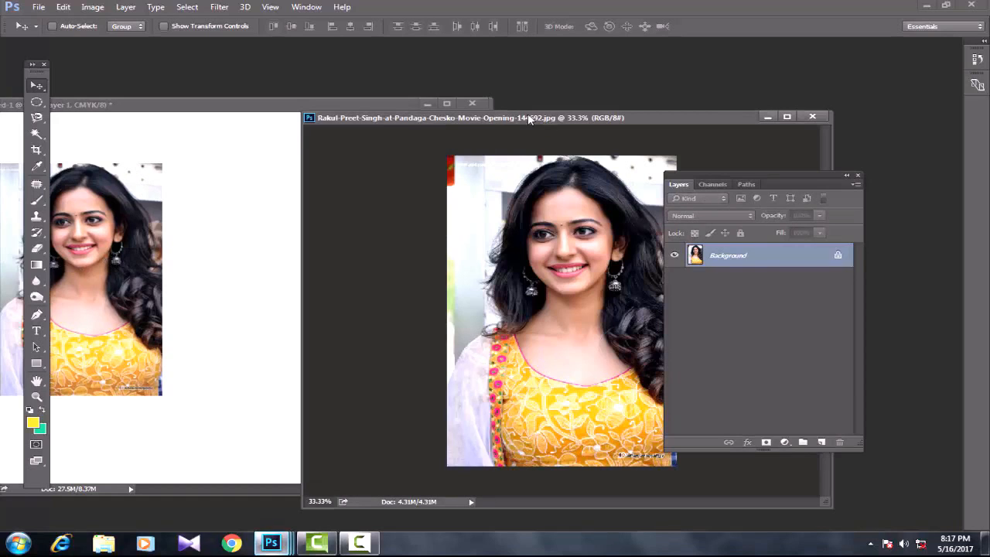
pyautogui.click(35, 103)
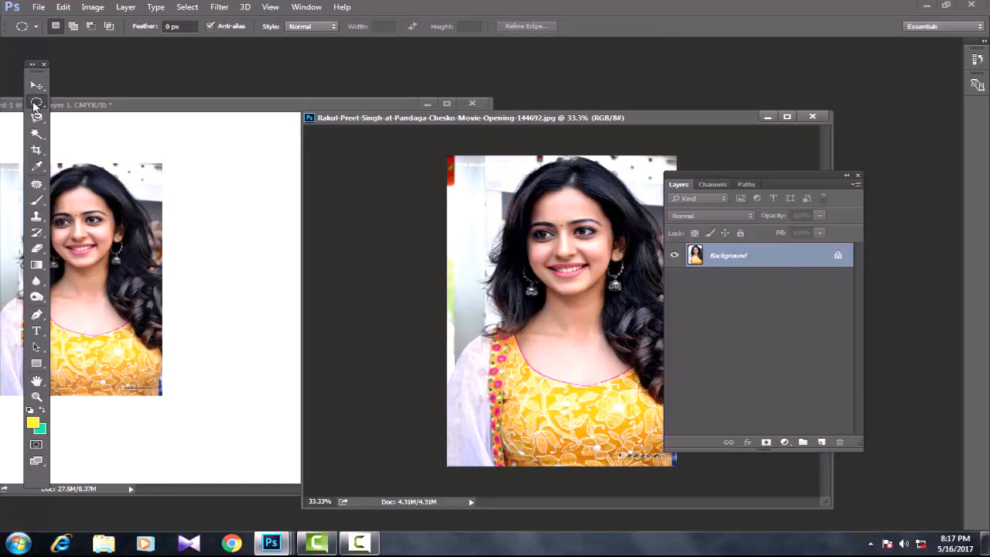
pyautogui.rightClick(37, 104)
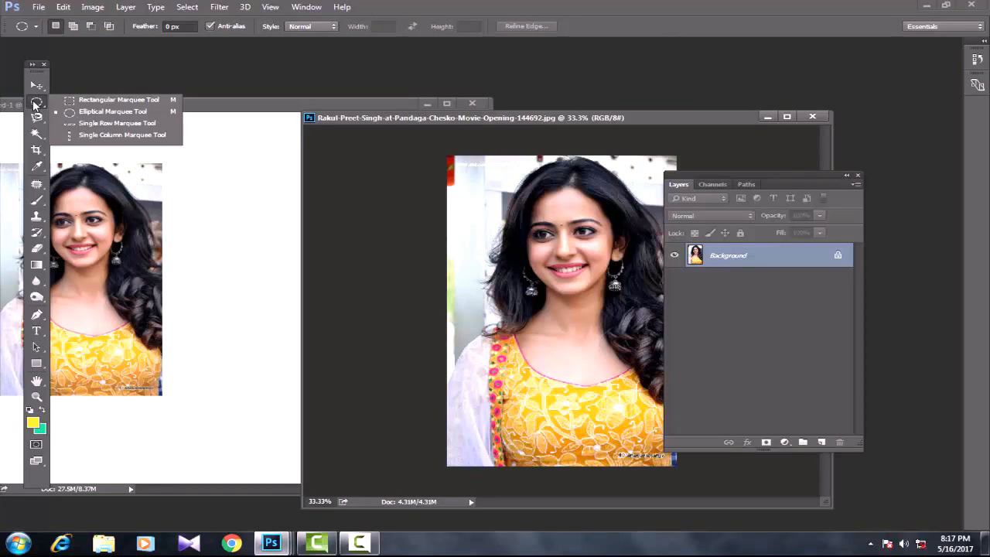
pyautogui.click(94, 114)
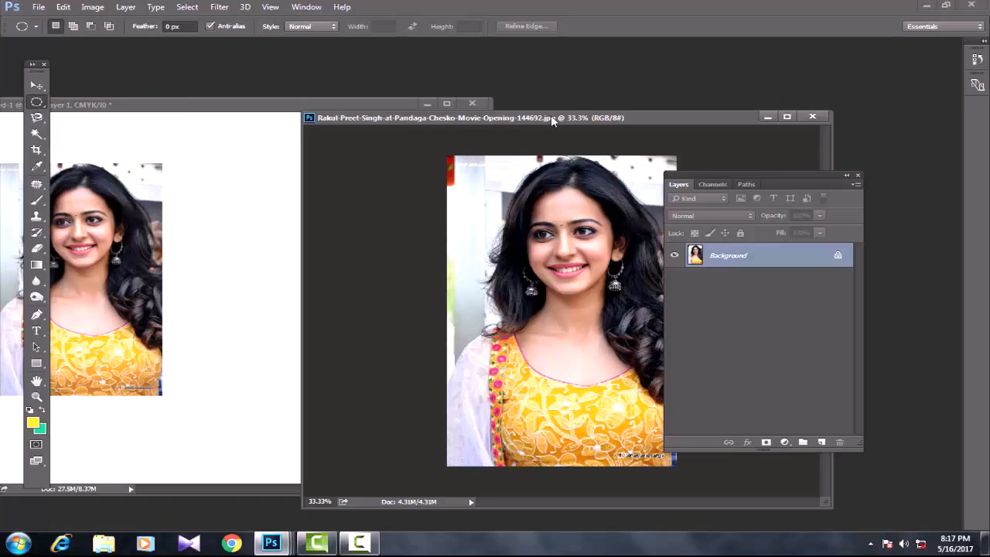
pyautogui.moveTo(487, 159); pyautogui.dragTo(660, 344)
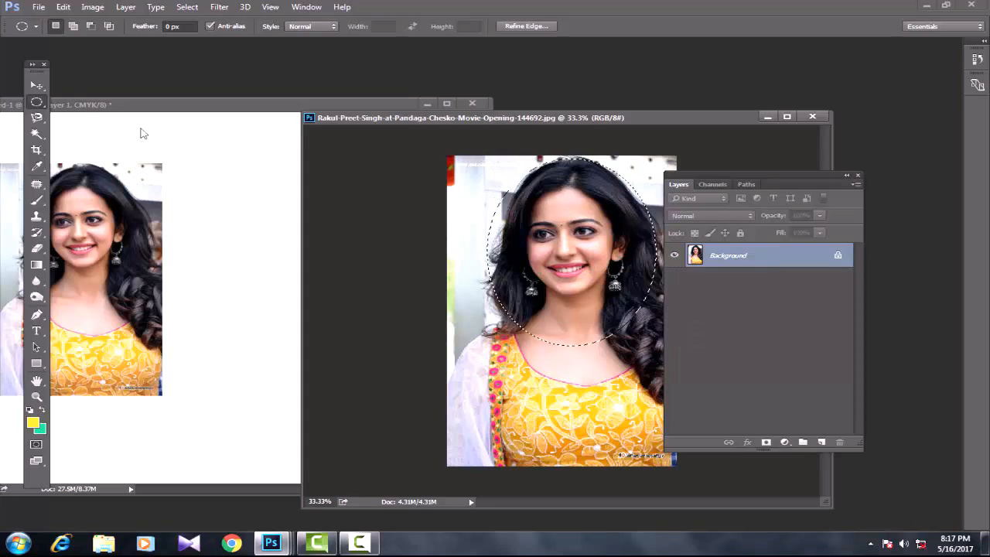
# Place a second full copy of the portrait in the new document, slightly below and right of the first.
pyautogui.click(33, 87)
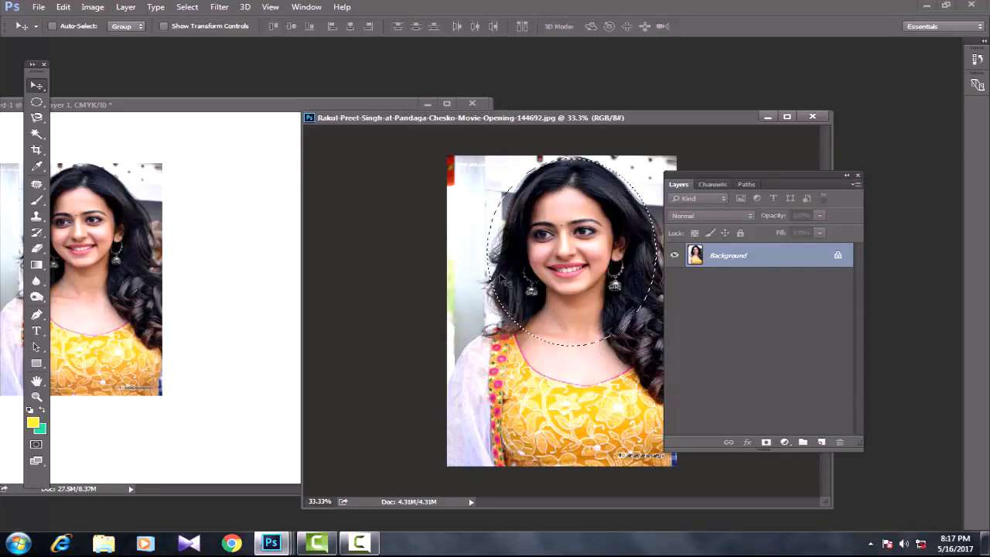
pyautogui.moveTo(456, 357); pyautogui.dragTo(170, 314)
pyautogui.moveTo(232, 267); pyautogui.dragTo(138, 304)
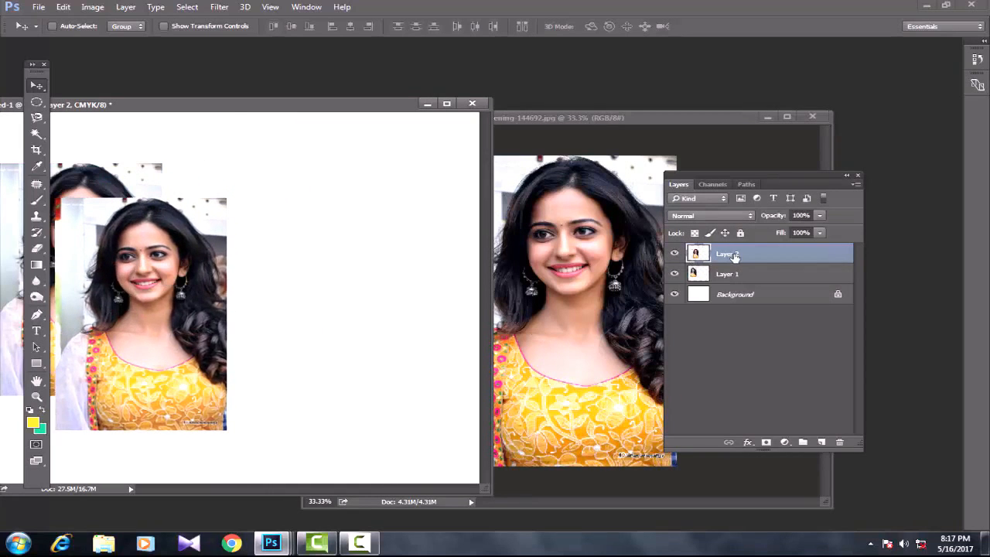
# Copy the selected oval of the head from the source photo into the new document, right of the full portraits.
pyautogui.click(550, 117)
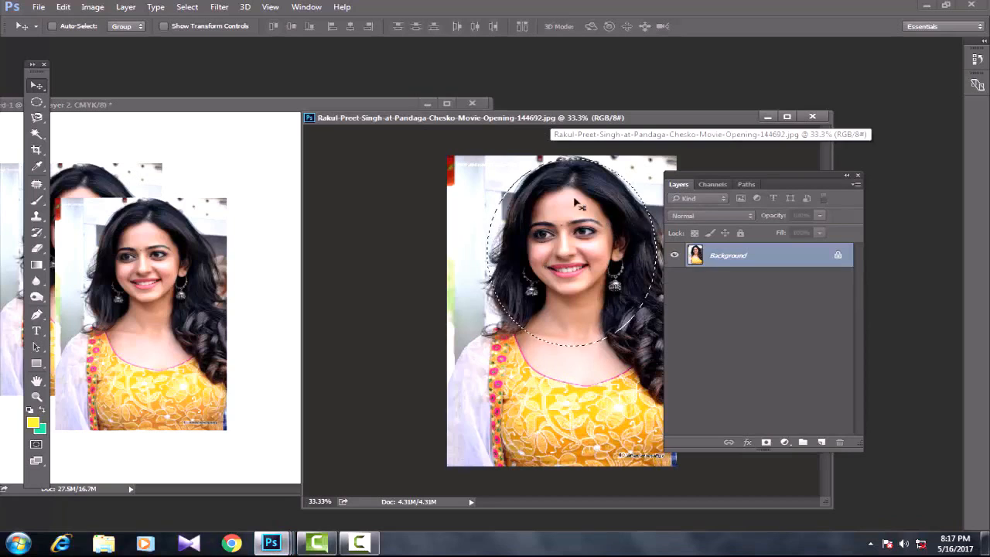
pyautogui.hotkey('ctrl', 'BackSpace')
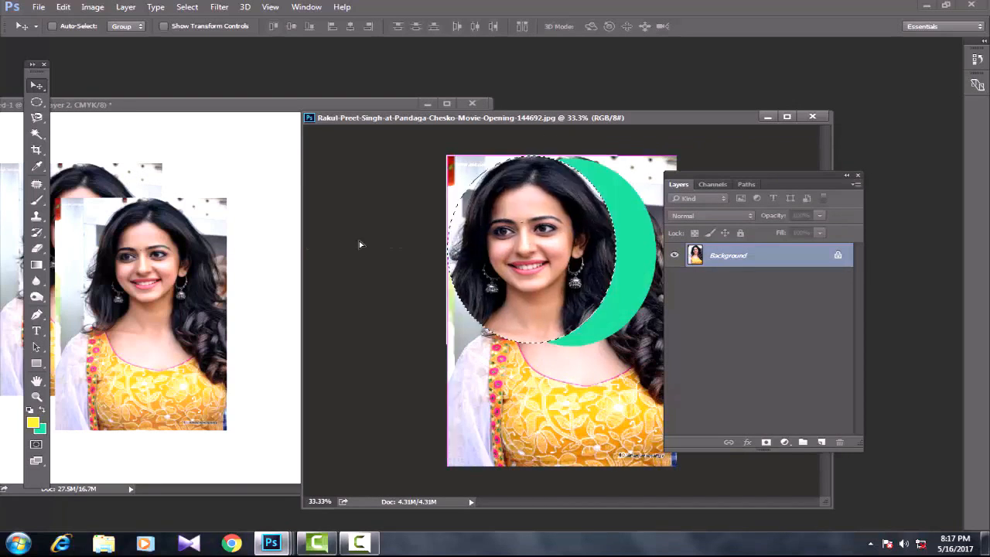
pyautogui.moveTo(237, 246); pyautogui.dragTo(272, 219)
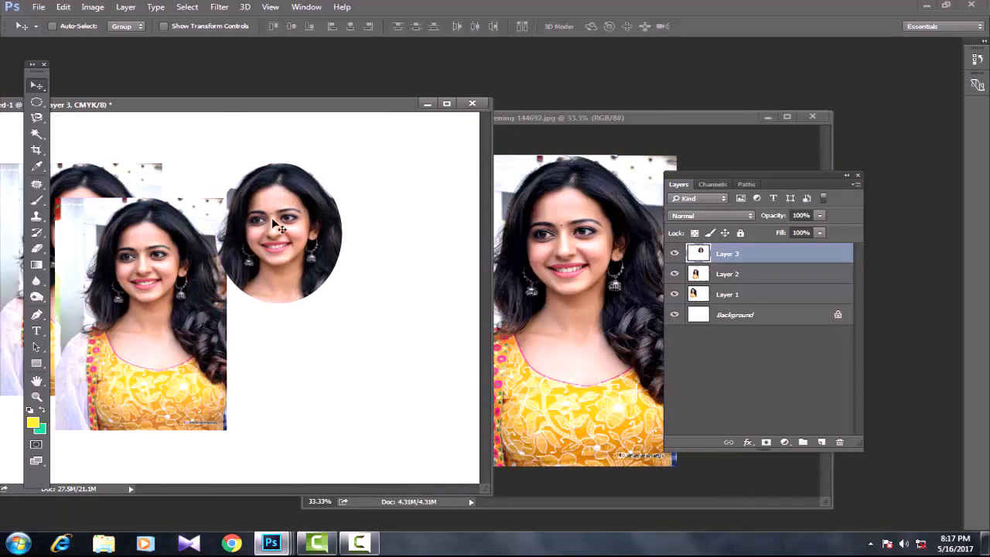
# Copy the oval head selection into the new document again and position it directly below the first oval cutout.
pyautogui.click(568, 214)
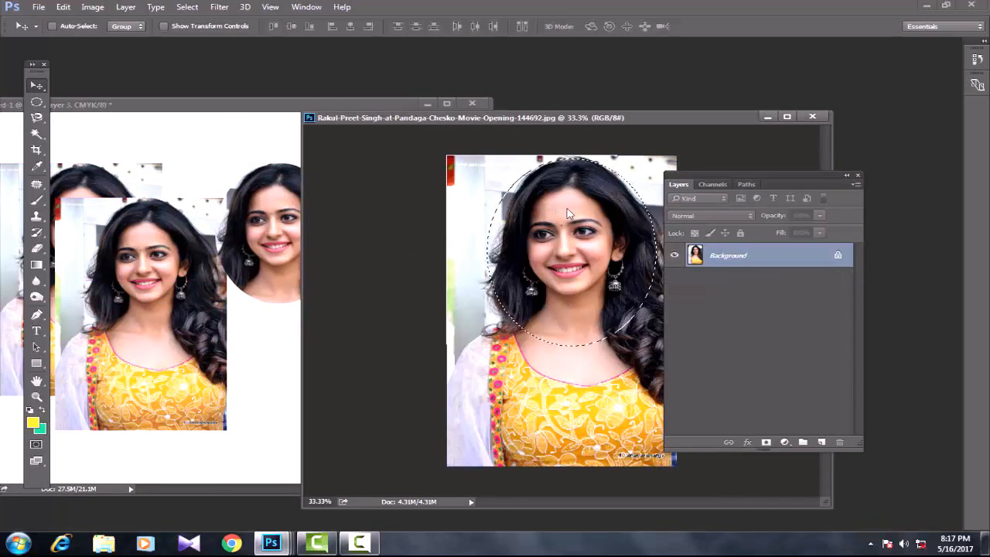
pyautogui.moveTo(578, 259); pyautogui.dragTo(303, 269)
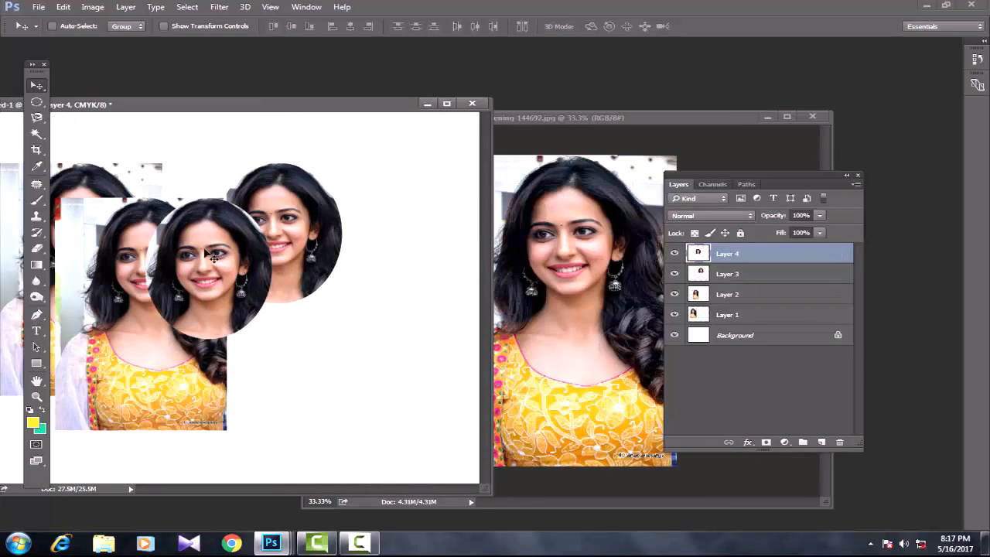
pyautogui.moveTo(207, 263); pyautogui.dragTo(288, 356)
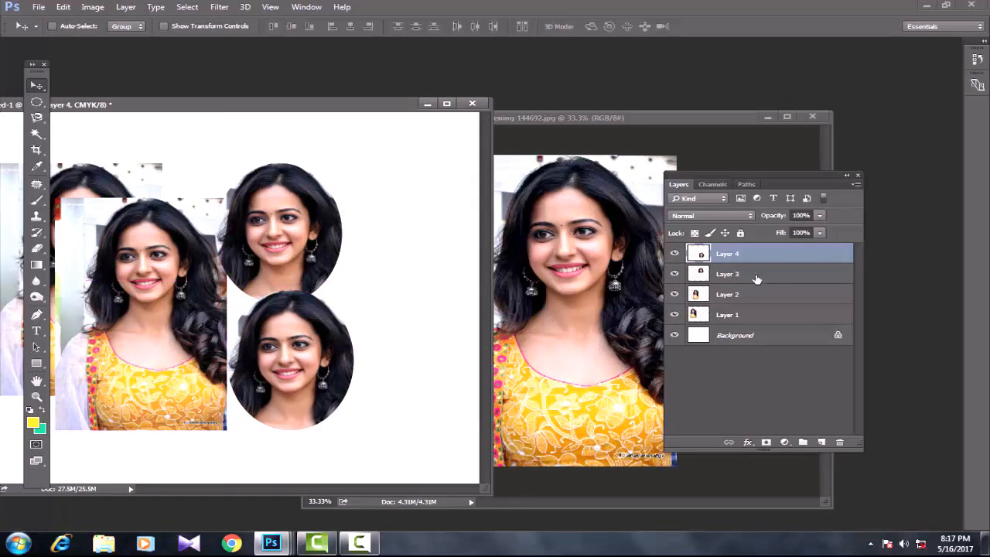
# Delete Layer 1, Layer 2 and Layer 3 from the new document, removing both full portraits and the upper oval cutout.
pyautogui.moveTo(747, 180); pyautogui.dragTo(576, 186)
pyautogui.hotkey('alt', '[')
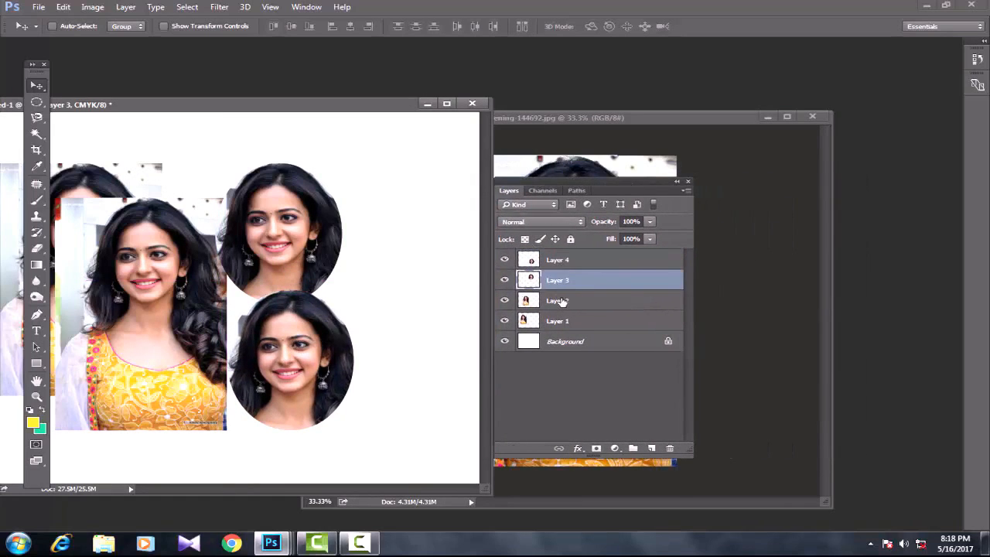
pyautogui.hotkey('alt', '[')
pyautogui.hotkey('alt', '[')
pyautogui.moveTo(606, 186); pyautogui.dragTo(797, 188)
pyautogui.click(546, 118)
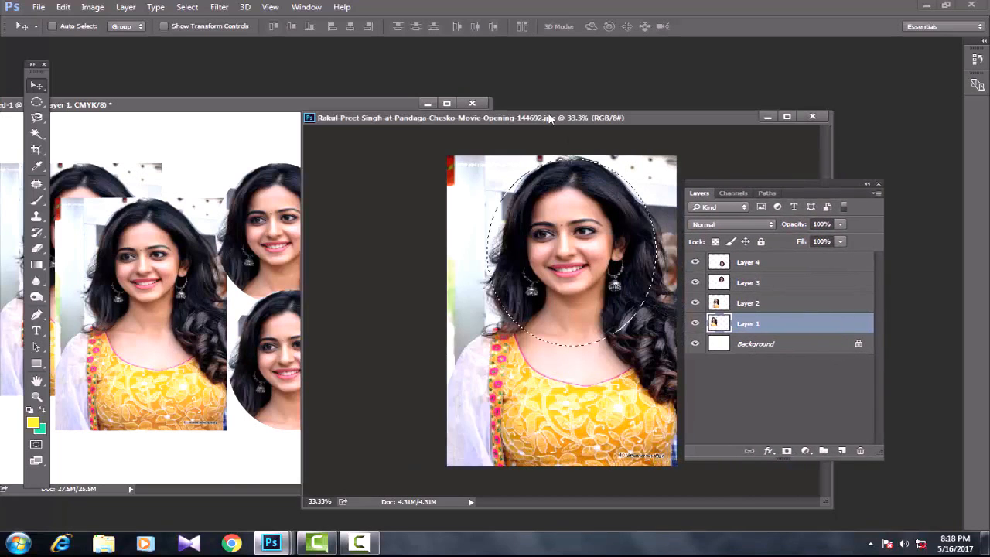
pyautogui.click(152, 188)
pyautogui.press('Delete')
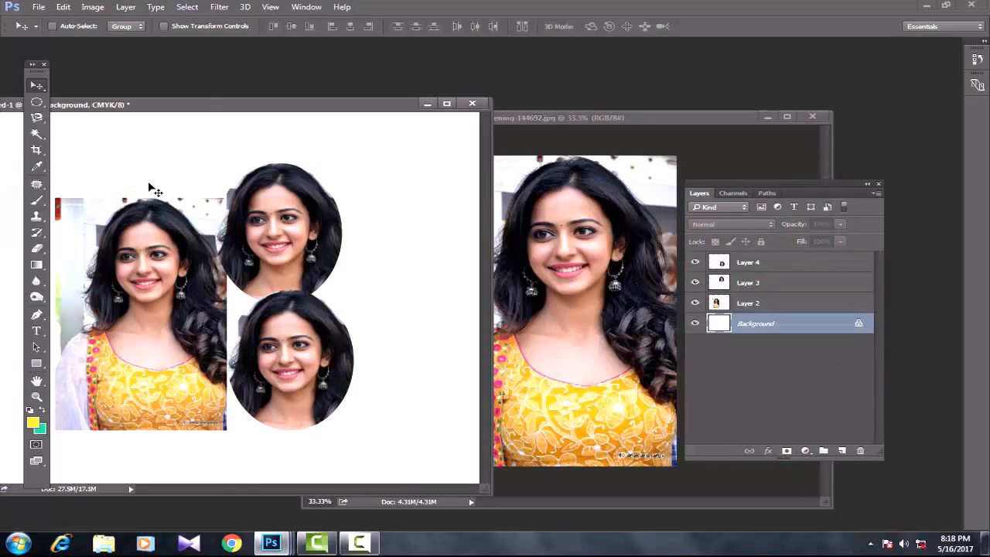
pyautogui.click(740, 307)
pyautogui.press('Delete')
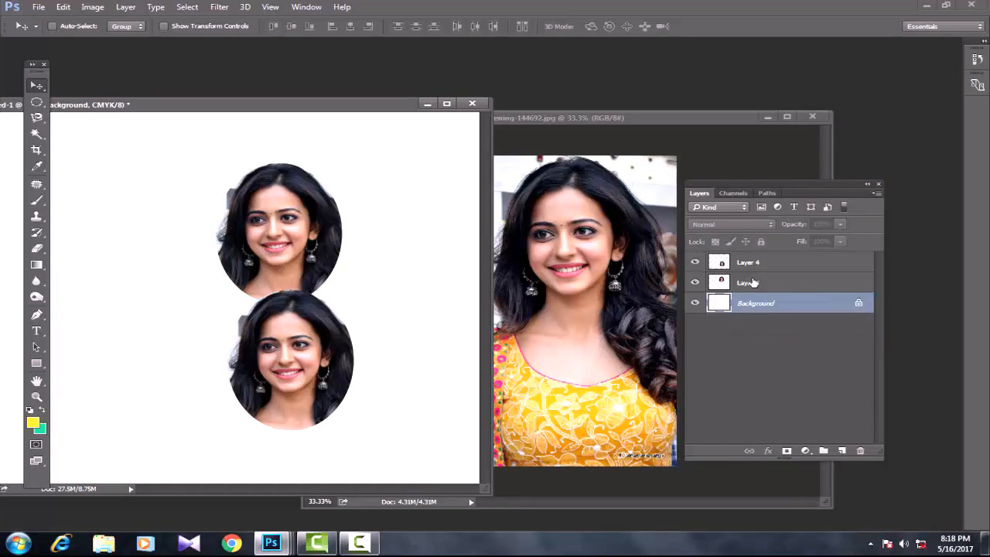
pyautogui.click(748, 283)
pyautogui.press('Delete')
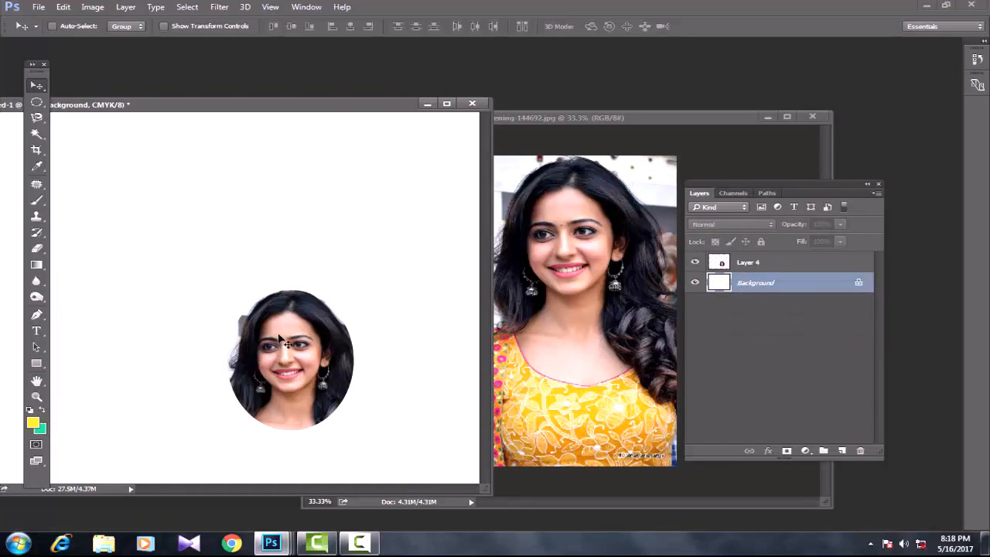
# Move the remaining oval cutout on Layer 4 up and to the left in the new document.
pyautogui.click(763, 263)
pyautogui.moveTo(234, 332); pyautogui.dragTo(65, 261)
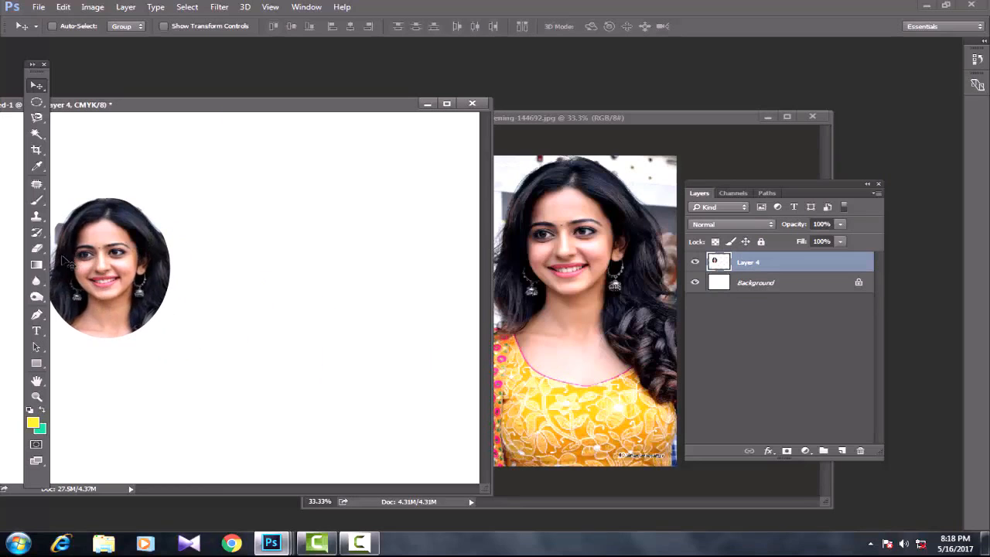
# Switch to the Elliptical Marquee tool, return to the portrait source photo and clear its oval selection.
pyautogui.click(36, 102)
pyautogui.click(598, 117)
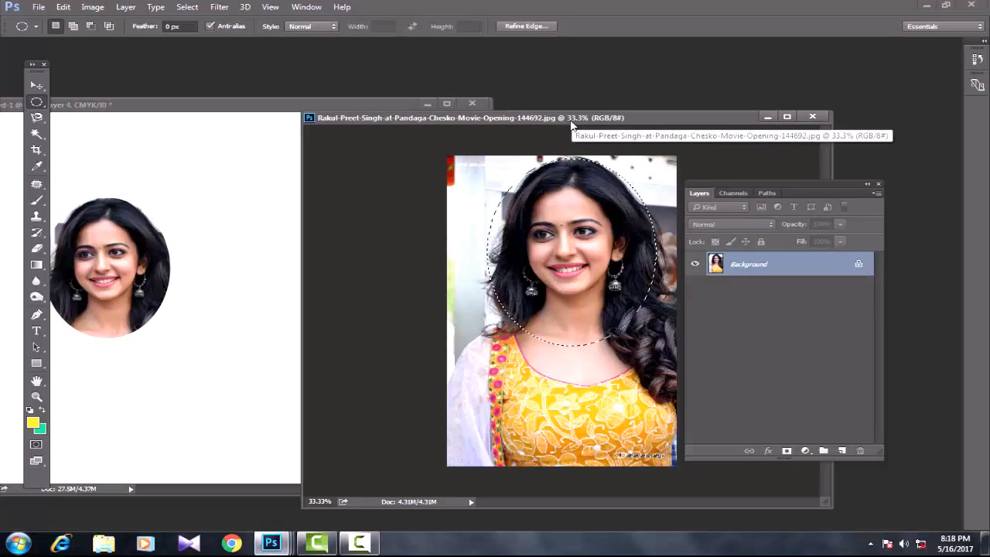
pyautogui.hotkey('ctrl', 'd')
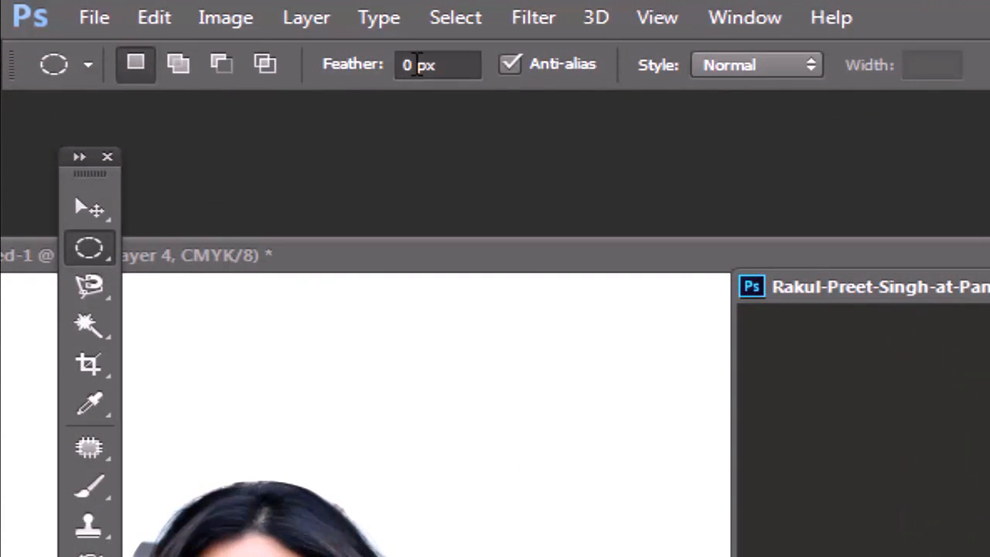
# Set the Elliptical Marquee feather to 20 px and draw an oval selection around the head in the portrait source photo.
pyautogui.click(407, 65)
pyautogui.doubleClick(407, 65)
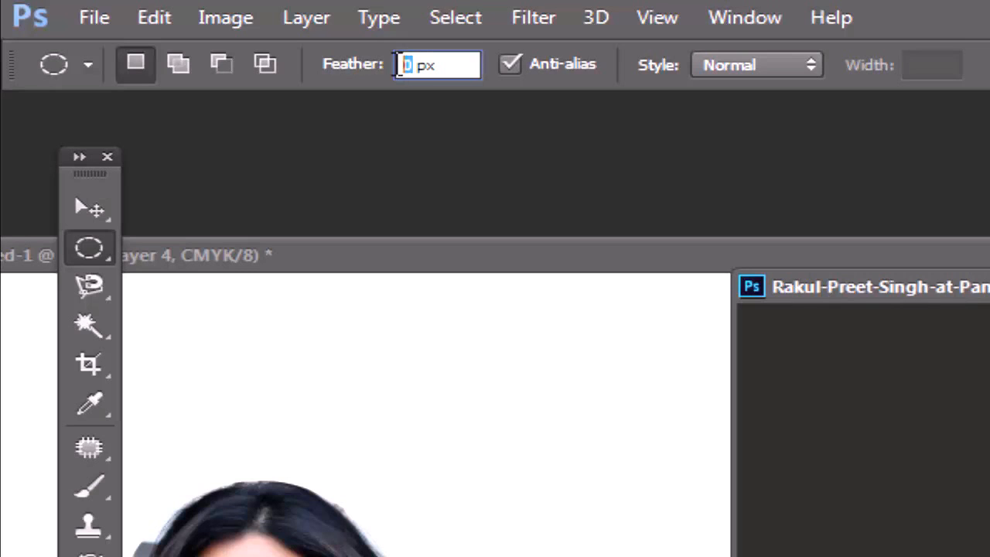
pyautogui.write('2')
pyautogui.write('0')
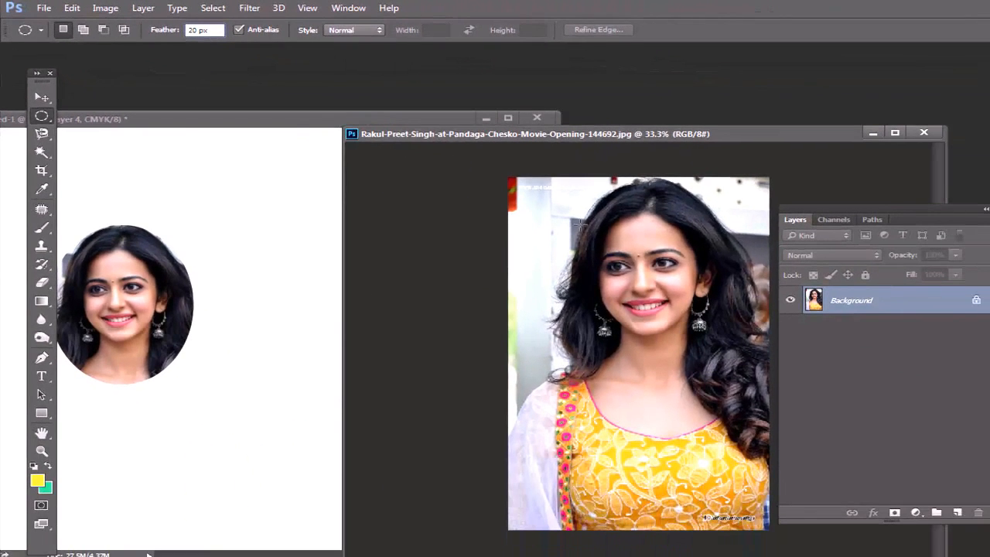
pyautogui.moveTo(559, 187); pyautogui.dragTo(761, 387)
# Copy the 20 px feathered head into the new document beside the hard-edged oval cutout and clear the source photo's selection.
pyautogui.click(42, 97)
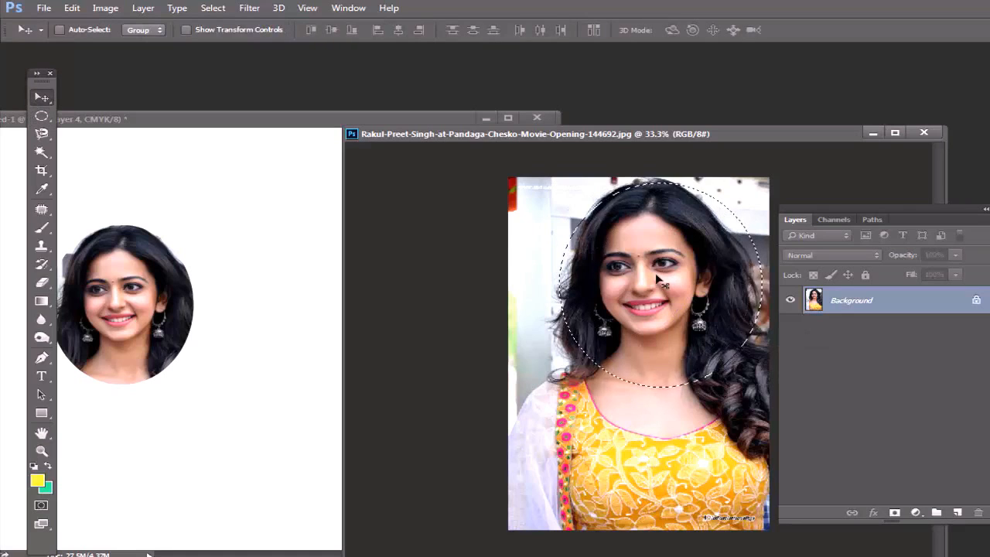
pyautogui.moveTo(656, 272); pyautogui.dragTo(282, 318)
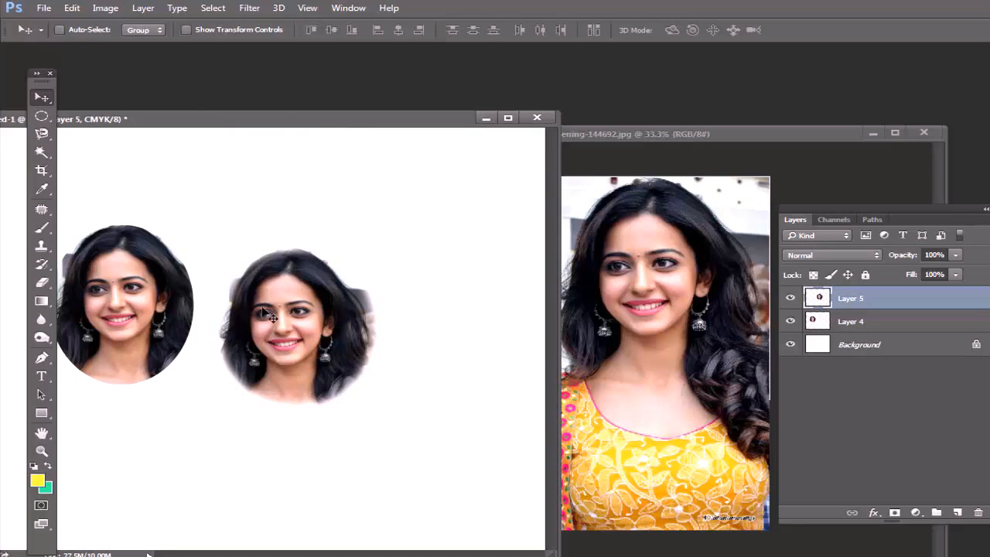
pyautogui.click(678, 275)
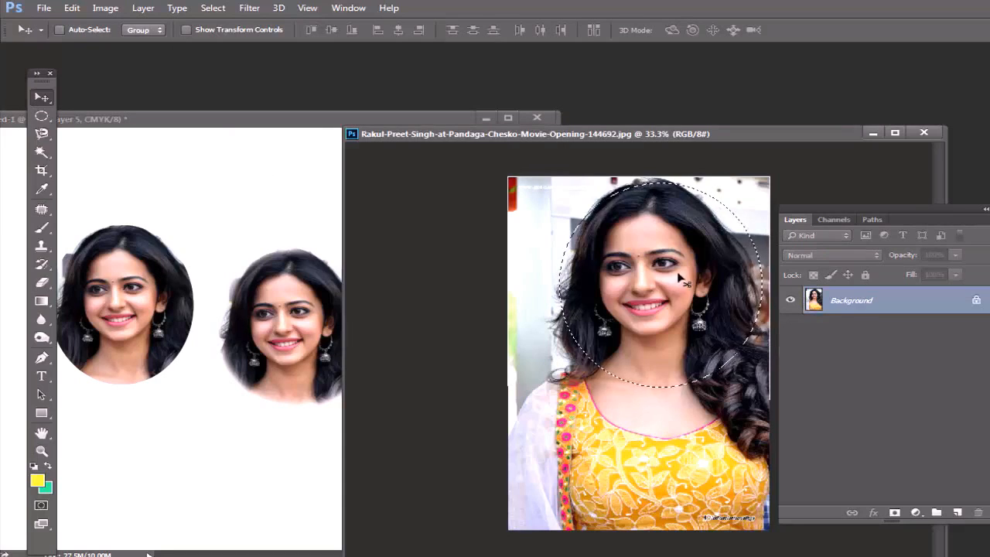
pyautogui.hotkey('ctrl', 'd')
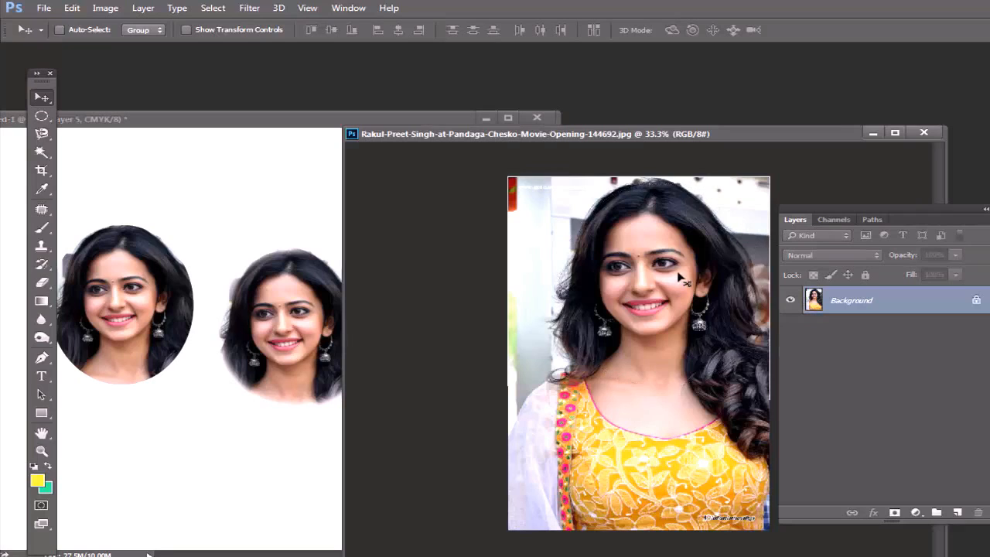
# Set the Elliptical Marquee feather to 50 px and draw a new oval selection around the head in the source photo.
pyautogui.click(41, 115)
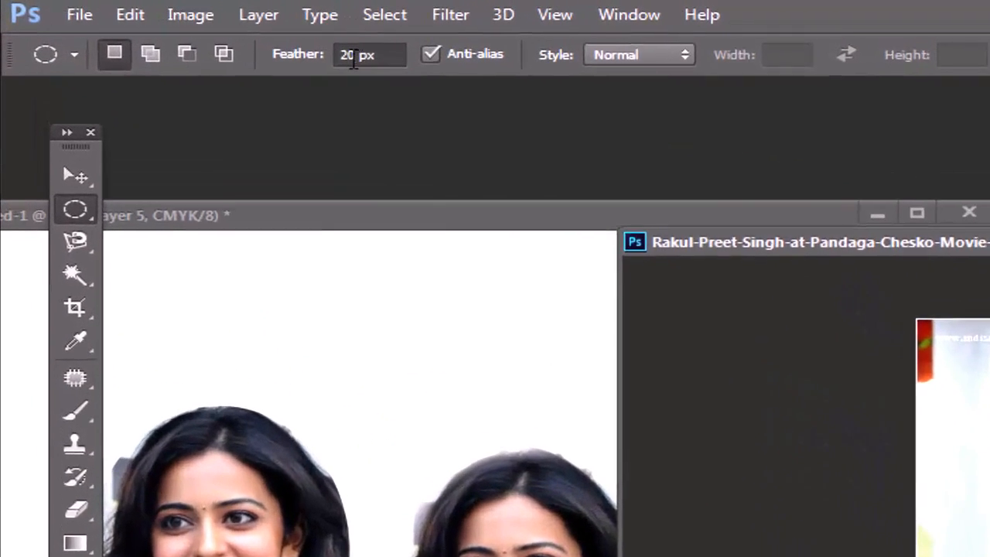
pyautogui.doubleClick(349, 56)
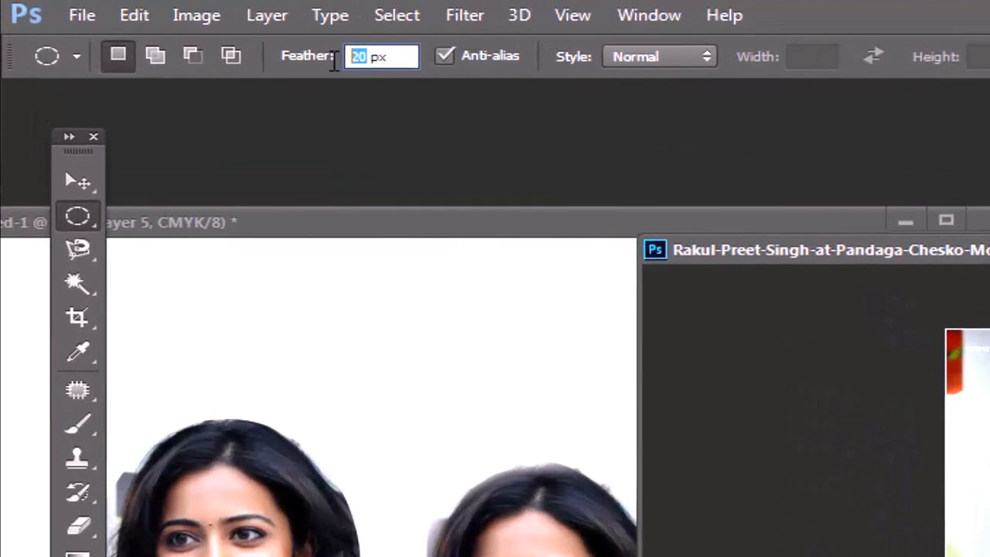
pyautogui.write('50')
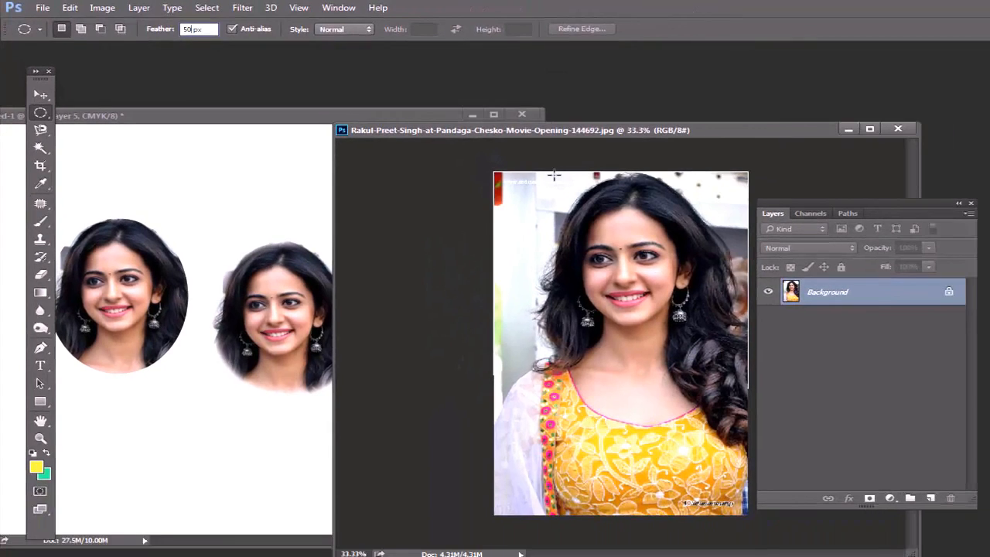
pyautogui.moveTo(572, 181); pyautogui.dragTo(764, 391)
pyautogui.moveTo(747, 354); pyautogui.dragTo(747, 356)
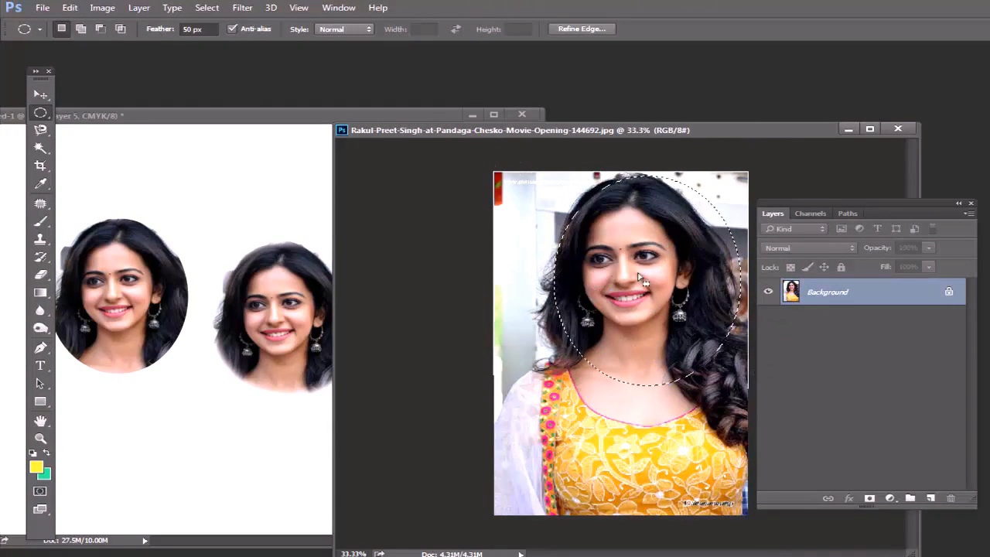
# Copy the 50 px feathered head into the new document below the two existing cutouts and return to the source photo.
pyautogui.click(40, 95)
pyautogui.moveTo(645, 294); pyautogui.dragTo(199, 467)
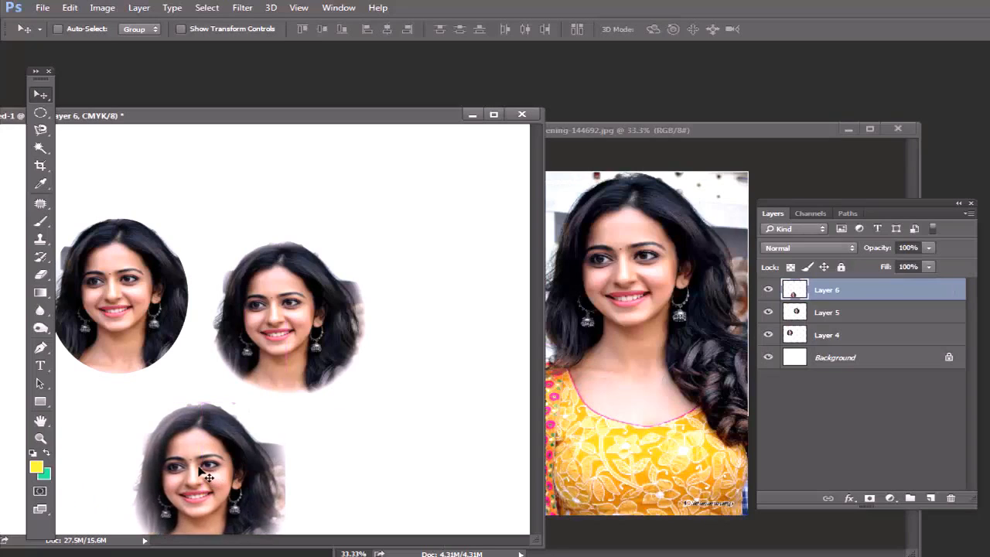
pyautogui.click(669, 244)
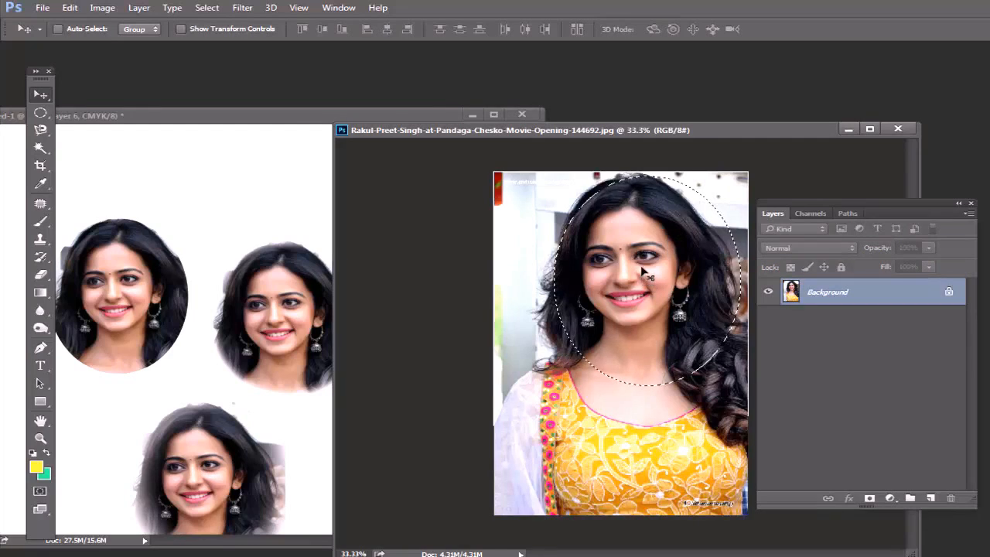
# Copy the full portrait photo into the new document and move it down and right, overlapping the 20 px feathered cutout.
pyautogui.moveTo(535, 206); pyautogui.dragTo(146, 190)
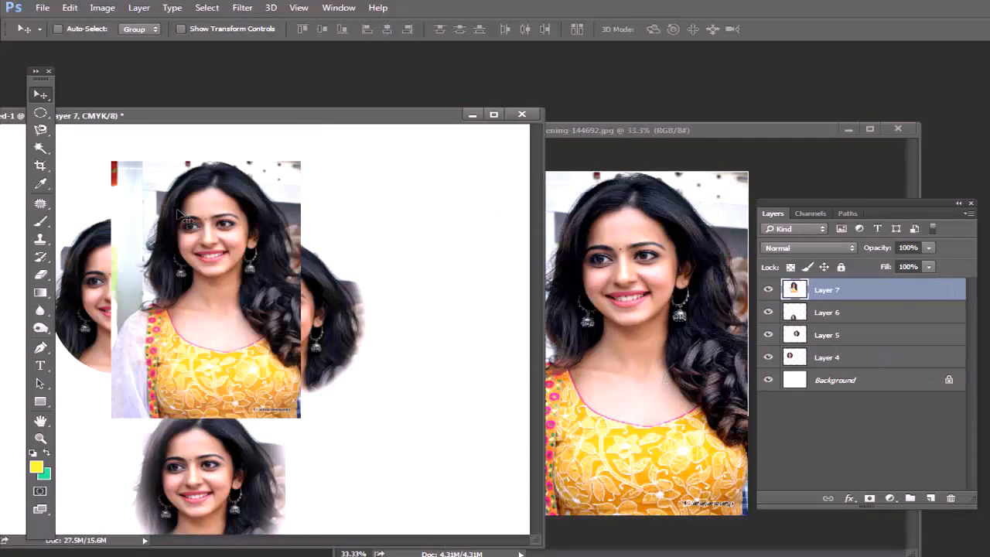
pyautogui.moveTo(184, 218); pyautogui.dragTo(464, 403)
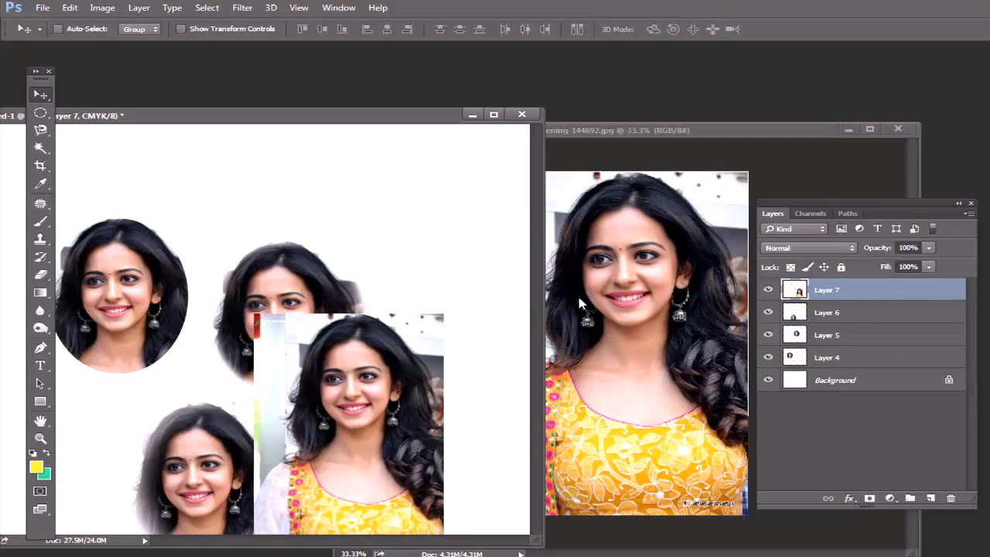
pyautogui.click(608, 286)
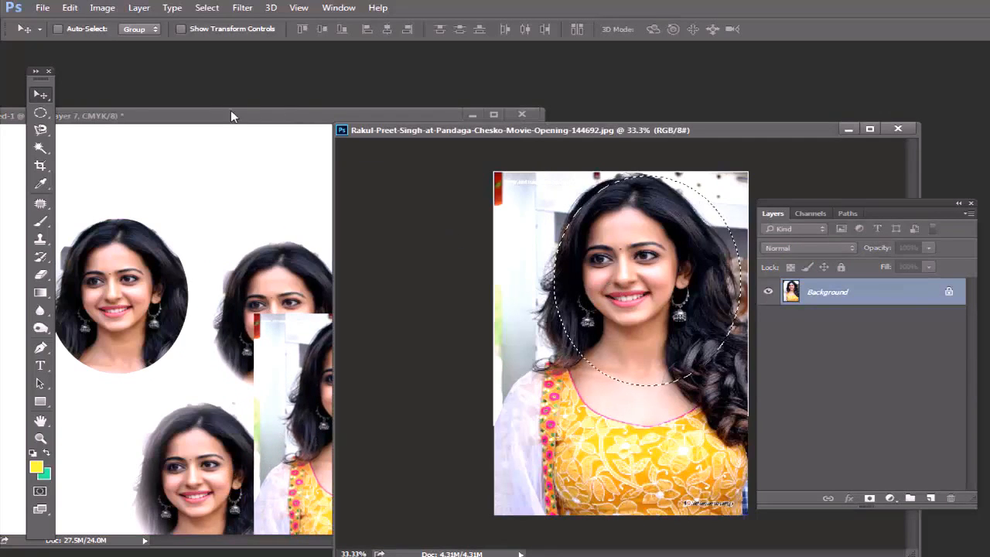
# Delete Layer 6 and Layer 7 from the new document, removing the 50 px feathered cutout and the full portrait.
pyautogui.click(220, 119)
pyautogui.click(822, 314)
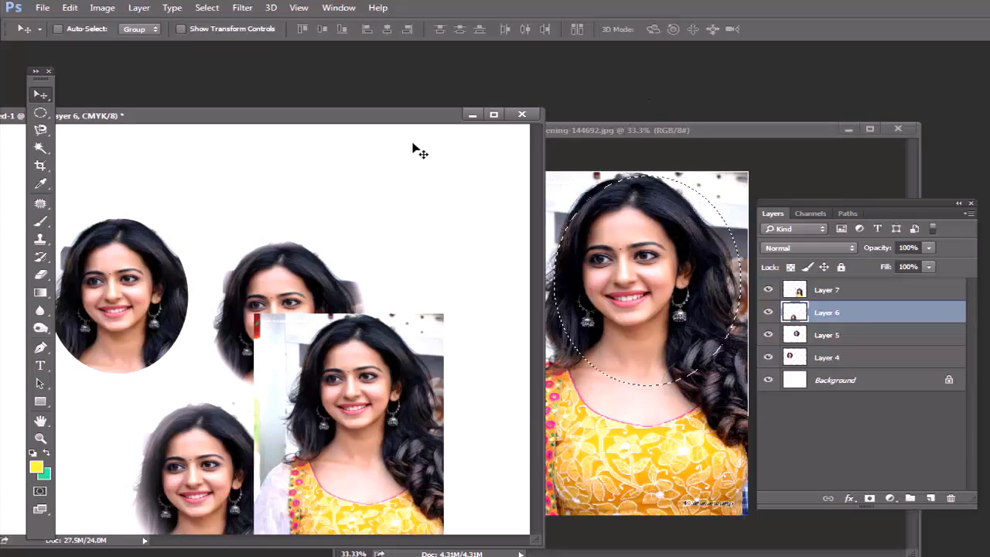
pyautogui.moveTo(358, 103); pyautogui.dragTo(369, 100)
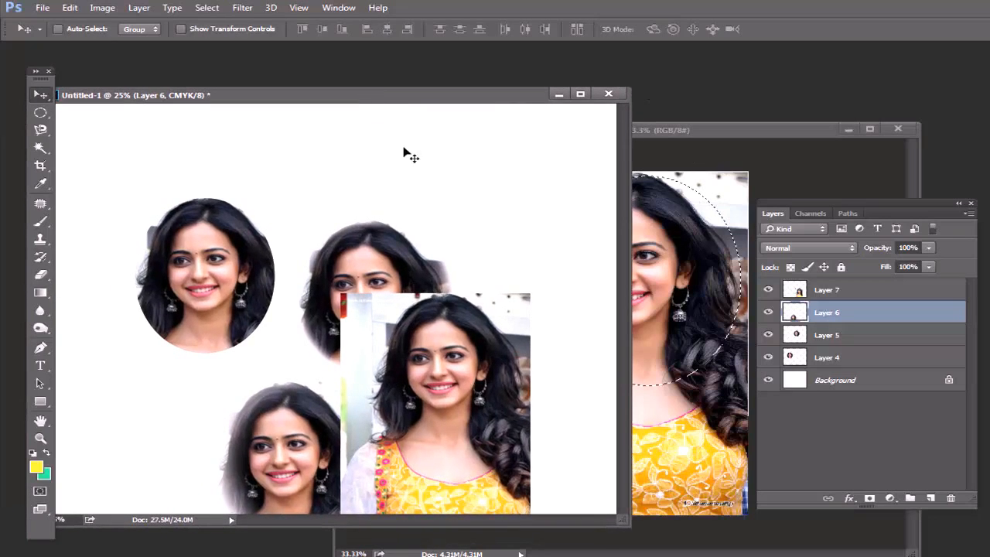
pyautogui.press('Delete')
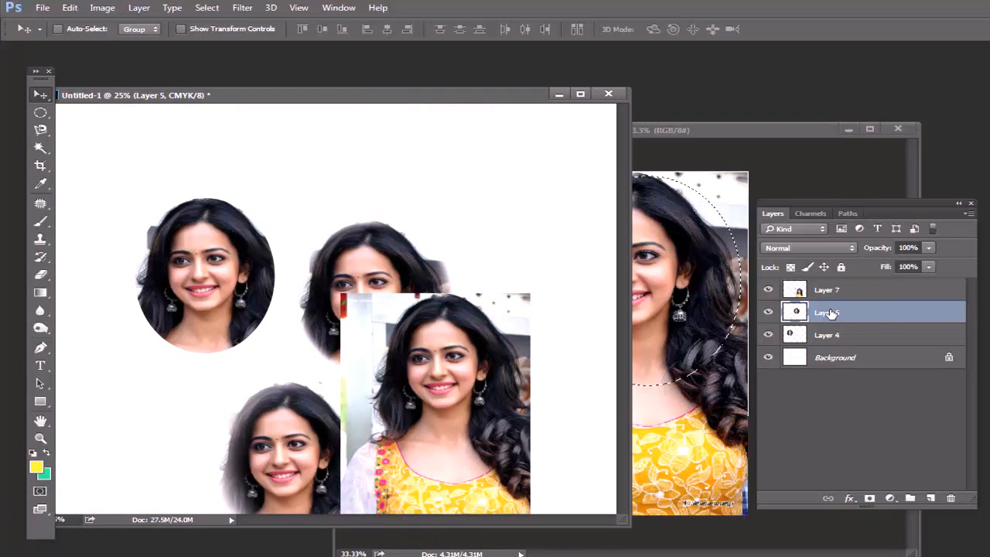
pyautogui.click(825, 290)
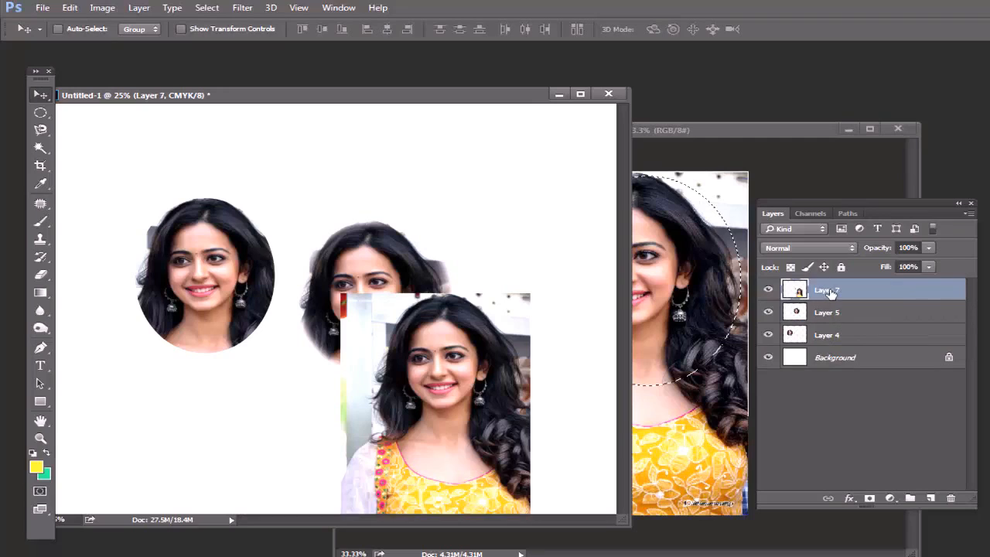
pyautogui.press('Delete')
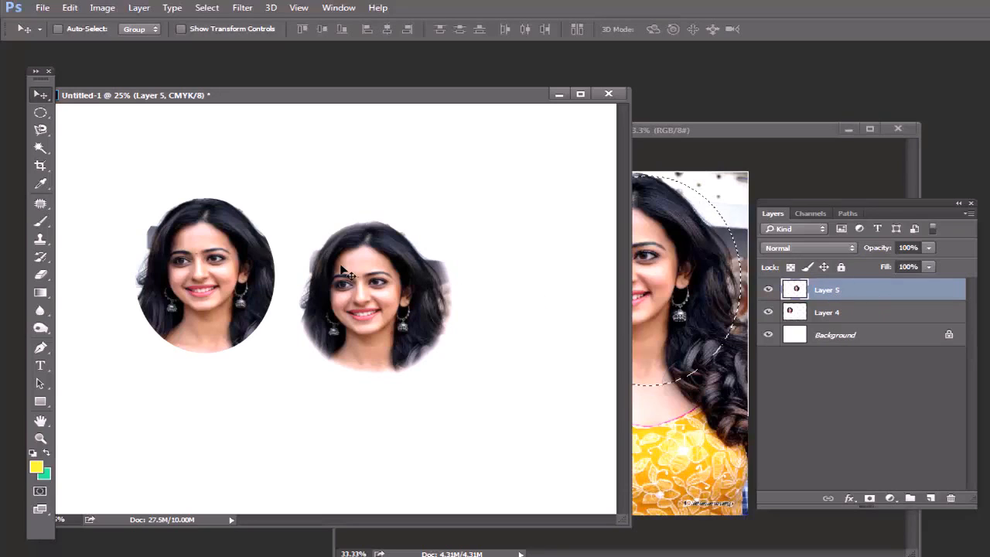
# Move the feathered cutout on Layer 5 up and right, and fill an ellipse below it with the green background color on a new layer.
pyautogui.moveTo(340, 270); pyautogui.dragTo(380, 198)
pyautogui.press('m')
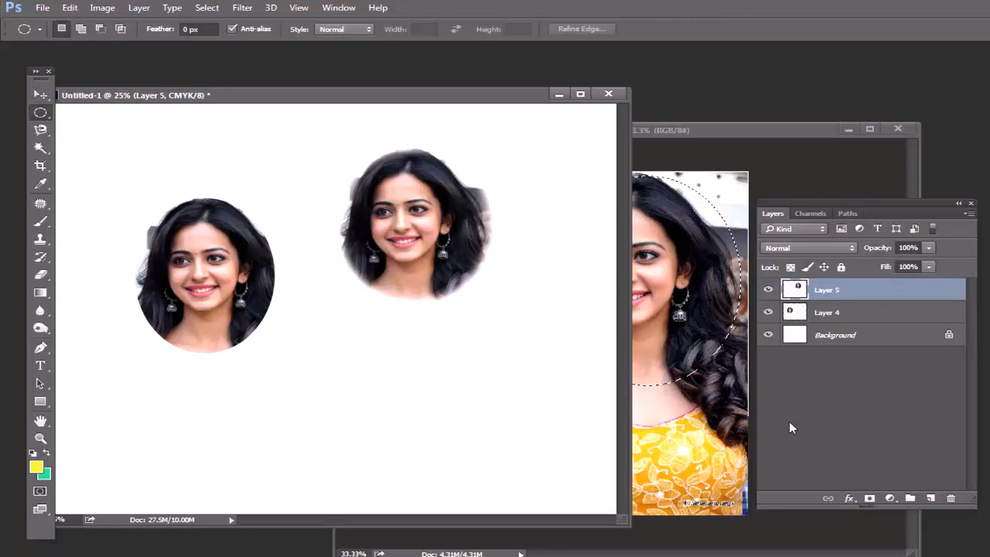
pyautogui.click(936, 497)
pyautogui.moveTo(340, 350); pyautogui.dragTo(487, 480)
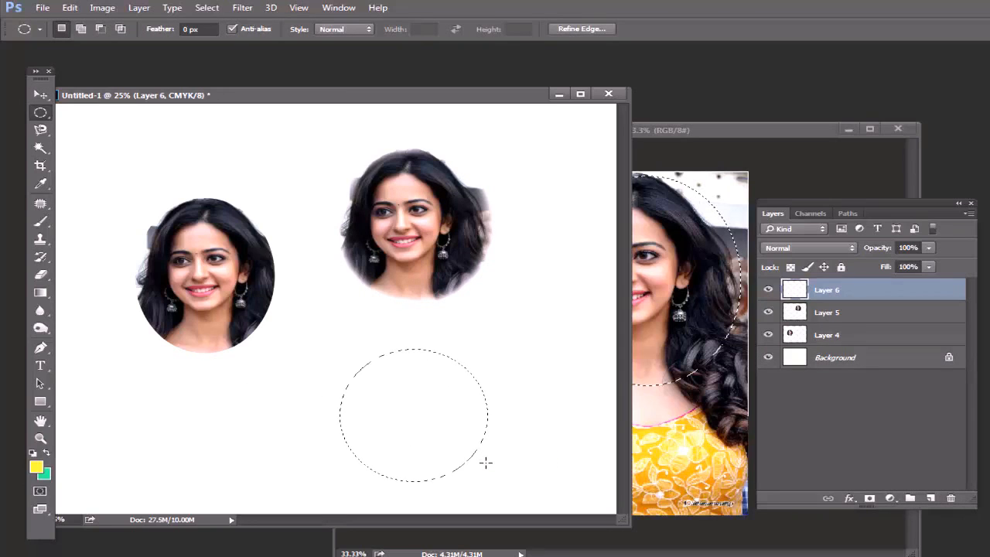
pyautogui.hotkey('ctrl', 'BackSpace')
pyautogui.hotkey('ctrl', 'd')
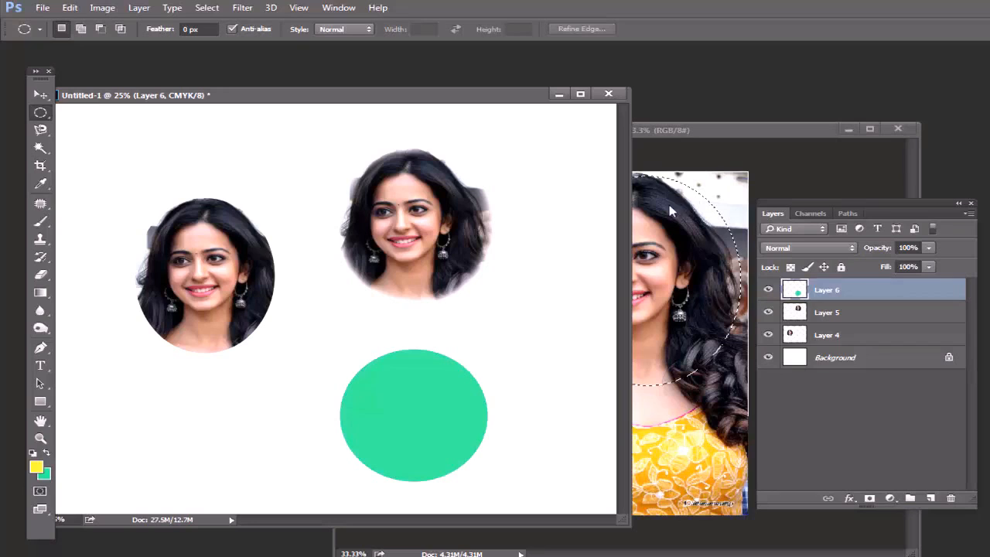
# Add a new layer and fill a wide rectangular selection below the hard-edged cutout with the yellow foreground color.
pyautogui.click(930, 497)
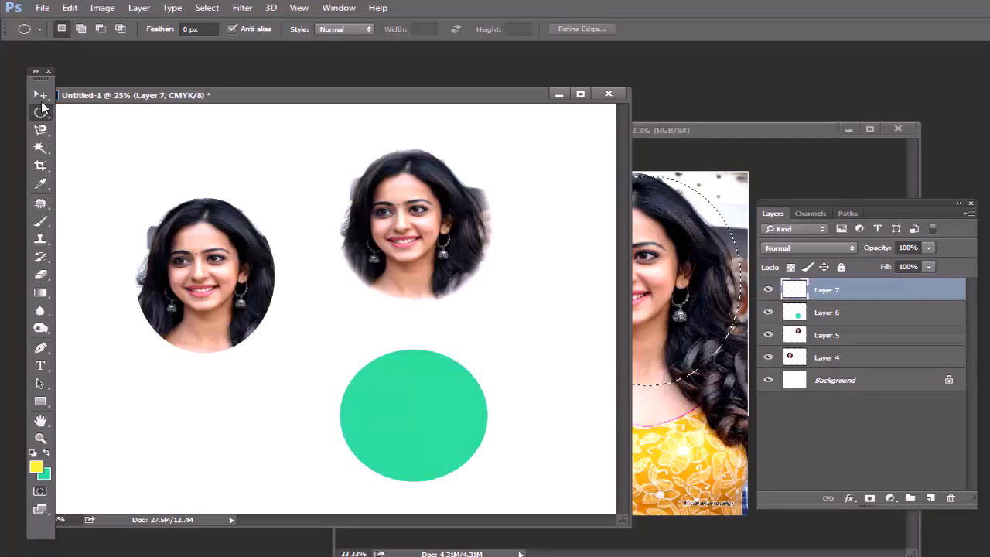
pyautogui.moveTo(42, 114); pyautogui.dragTo(92, 124)
pyautogui.click(92, 112)
pyautogui.moveTo(99, 398); pyautogui.dragTo(272, 493)
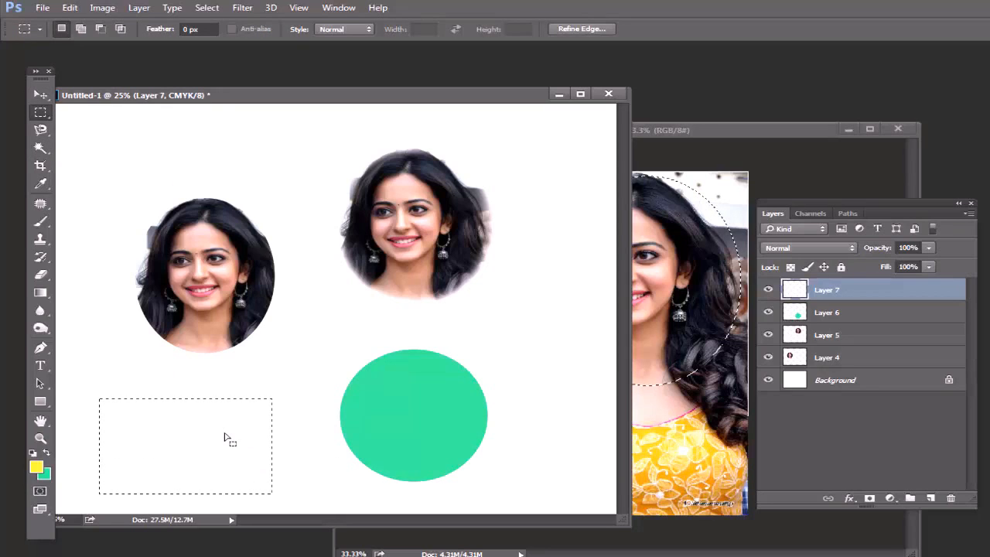
pyautogui.hotkey('alt', 'BackSpace')
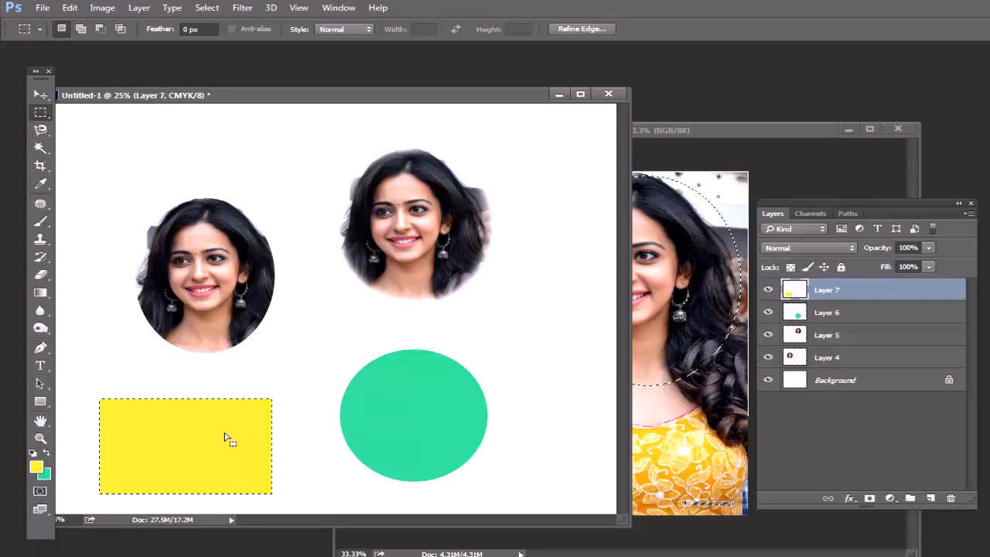
pyautogui.hotkey('ctrl', 'd')
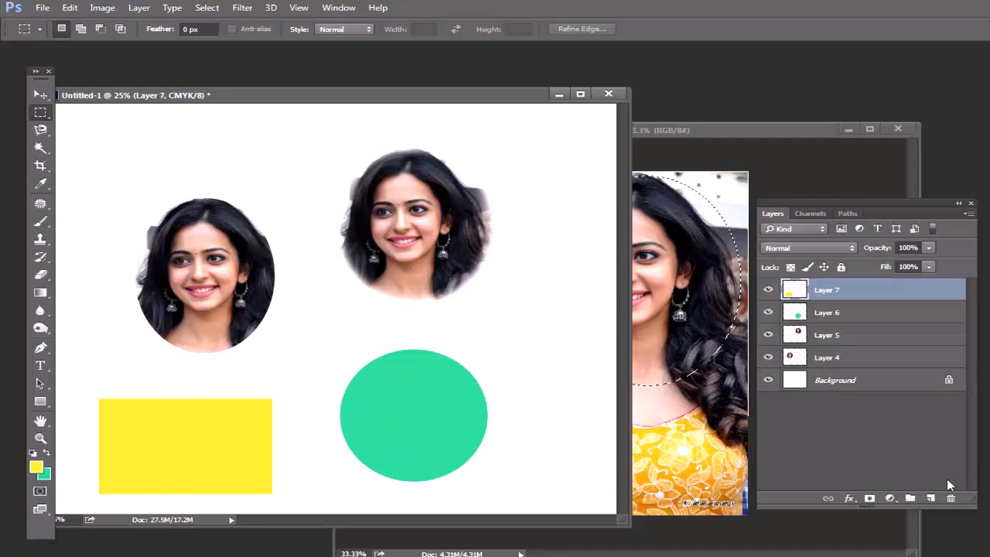
# Add a new layer and fill a tall, narrow rectangle beside the feathered cutout with pink, color e22590.
pyautogui.click(930, 498)
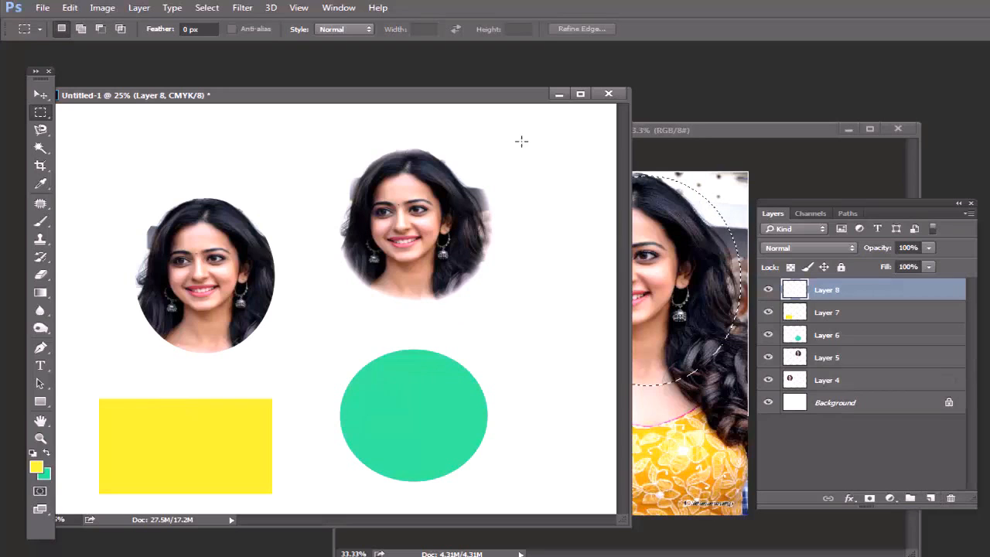
pyautogui.moveTo(521, 140); pyautogui.dragTo(587, 365)
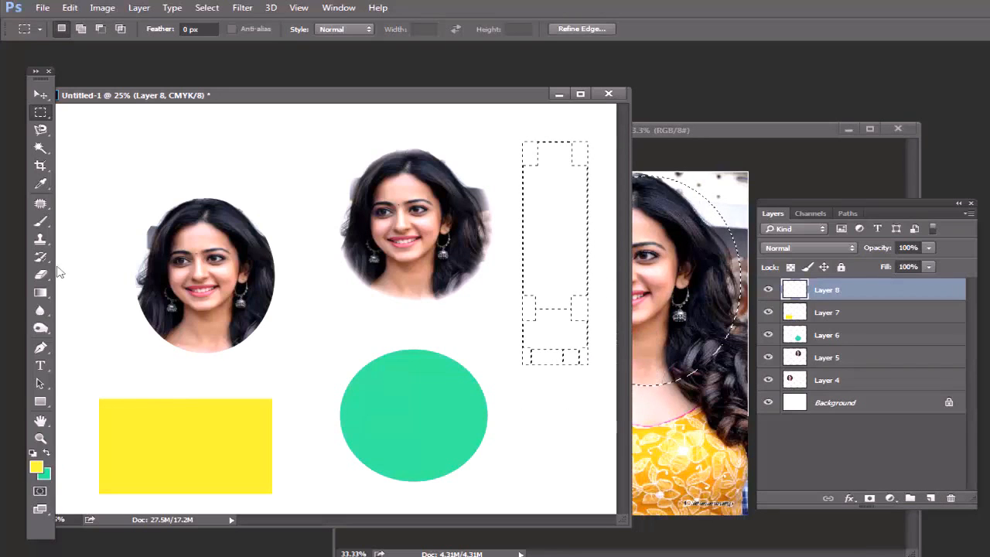
pyautogui.click(36, 462)
pyautogui.click(337, 305)
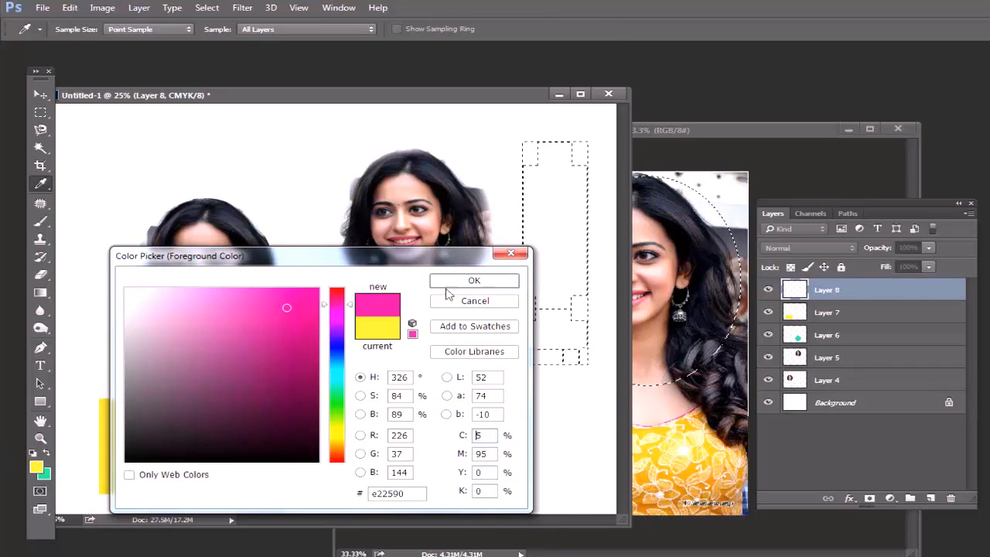
pyautogui.click(464, 281)
pyautogui.hotkey('alt', 'BackSpace')
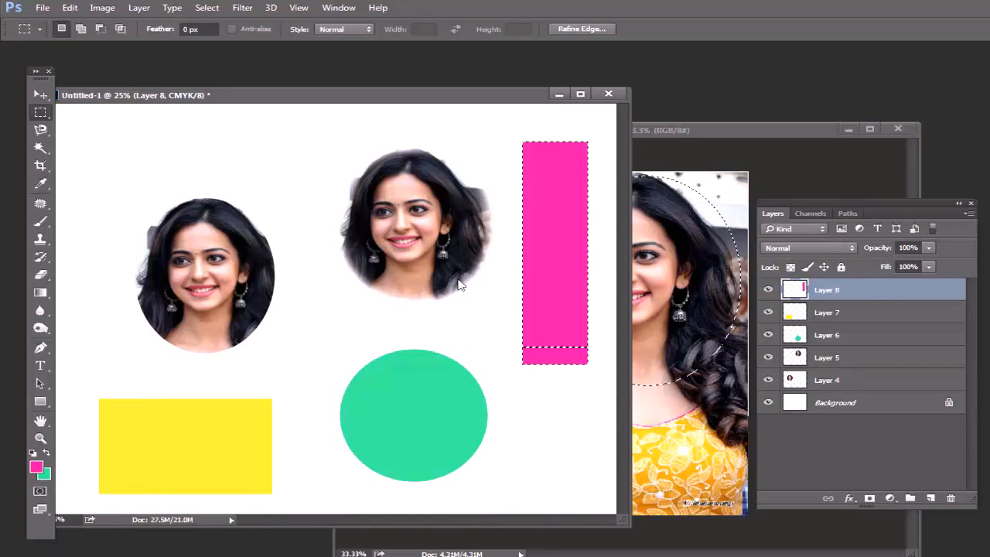
pyautogui.hotkey('ctrl', 'd')
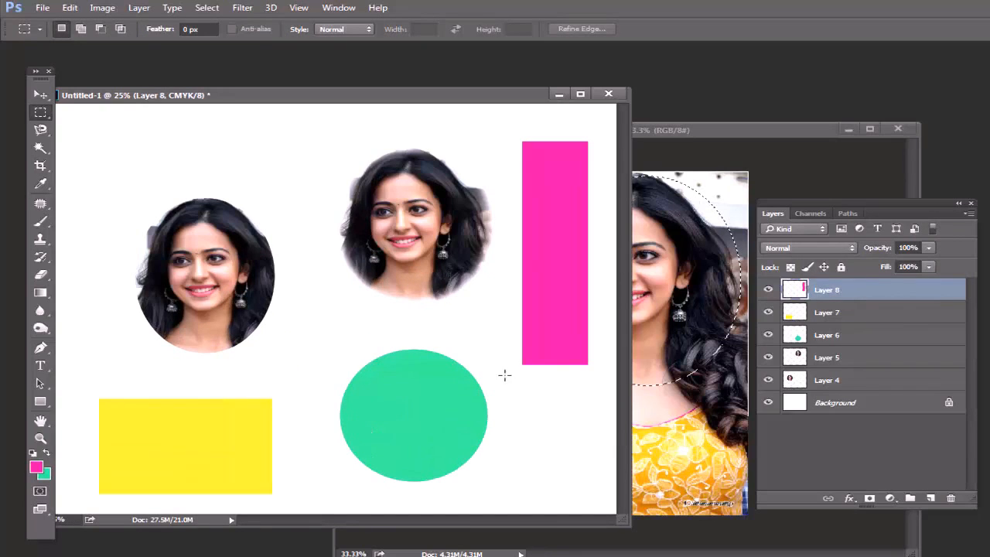
# Fill a small rectangular selection below the pink bar with black, color 000000, on the same layer as the bar.
pyautogui.moveTo(504, 375); pyautogui.dragTo(595, 439)
pyautogui.moveTo(599, 422); pyautogui.dragTo(598, 423)
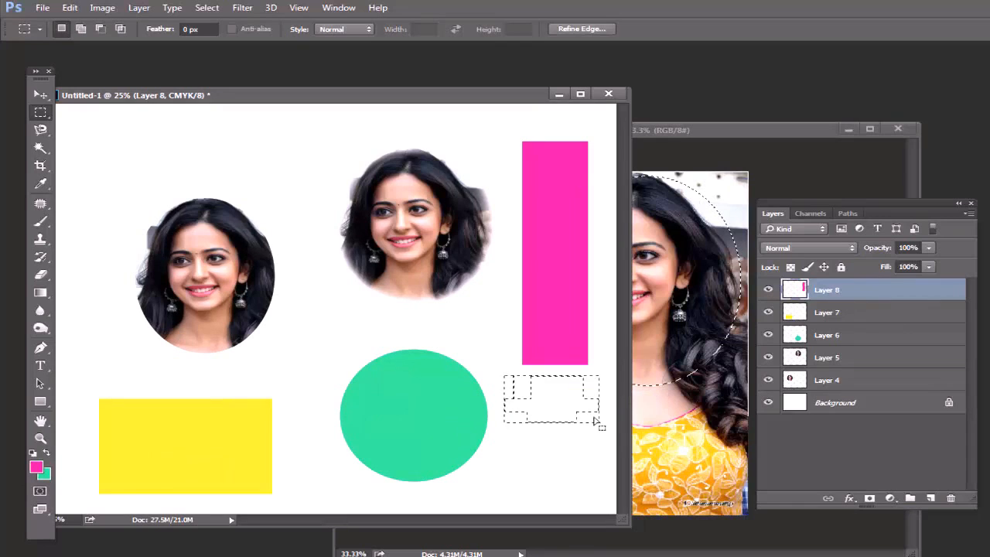
pyautogui.click(35, 466)
pyautogui.click(141, 461)
pyautogui.click(479, 283)
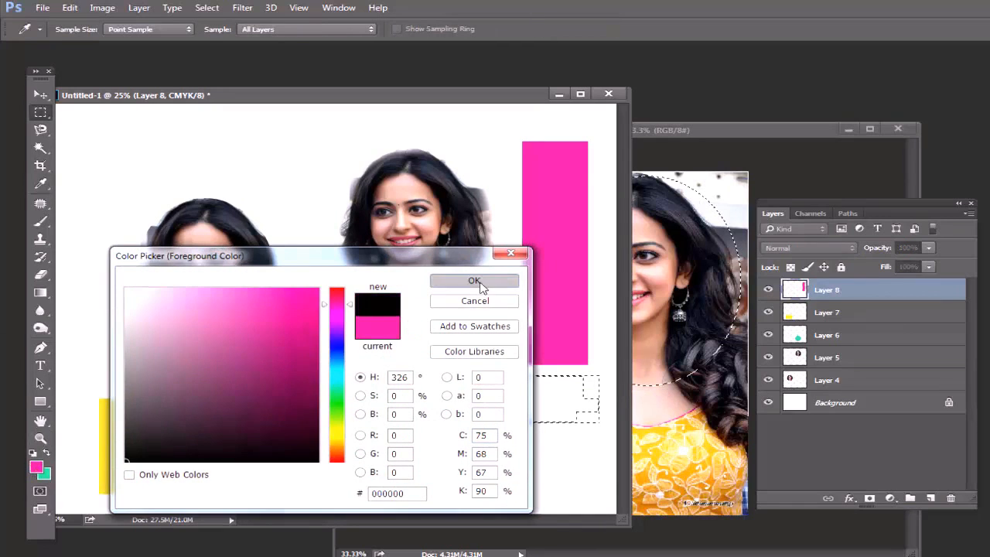
pyautogui.hotkey('alt', 'BackSpace')
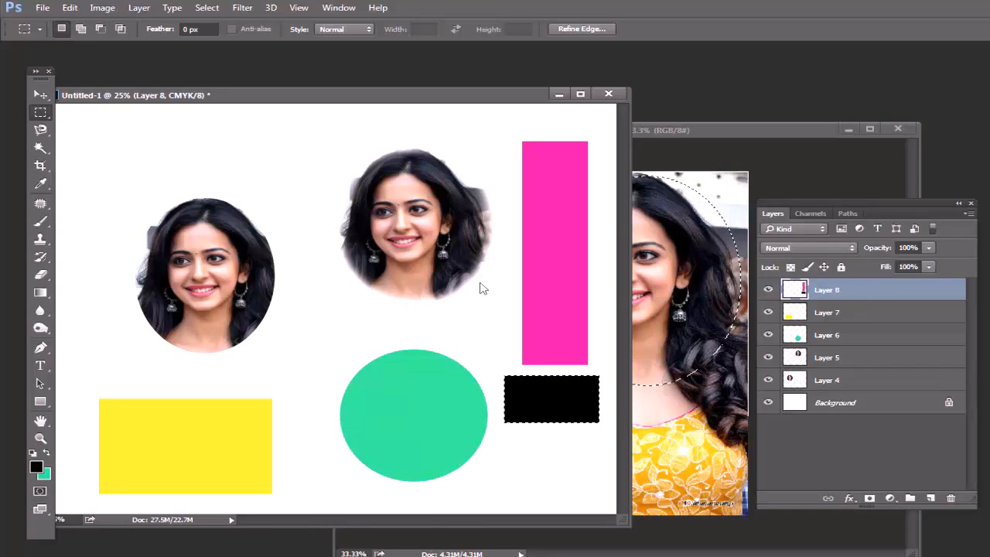
# Deselect the black rectangle's area, then activate Layer 7, Layer 6, Layer 7 and Layer 8 in turn.
pyautogui.hotkey('ctrl', 'd')
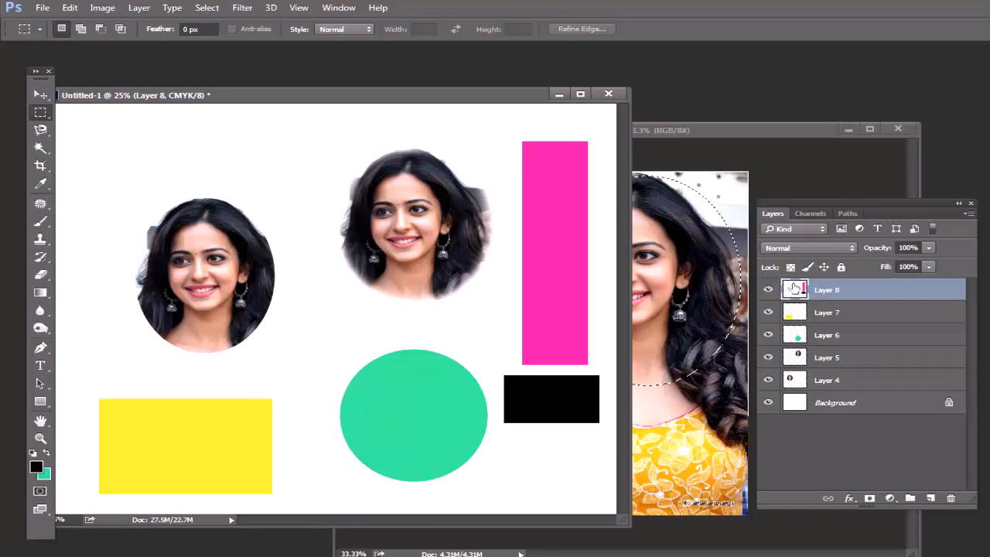
pyautogui.click(821, 316)
pyautogui.click(835, 338)
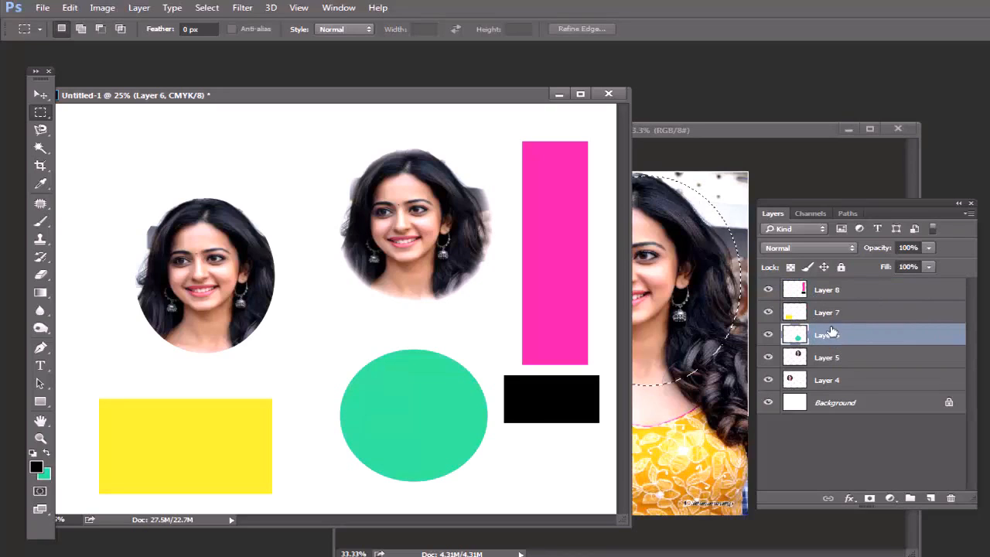
pyautogui.click(841, 317)
pyautogui.click(853, 293)
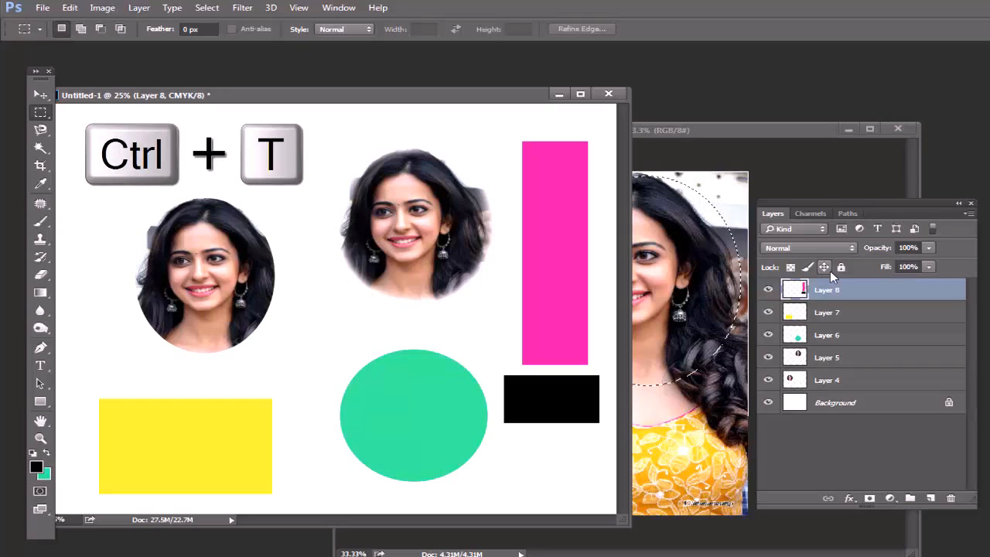
# Move the green ellipse on Layer 6 slightly left and free-transform it to be a little narrower and taller.
pyautogui.click(41, 94)
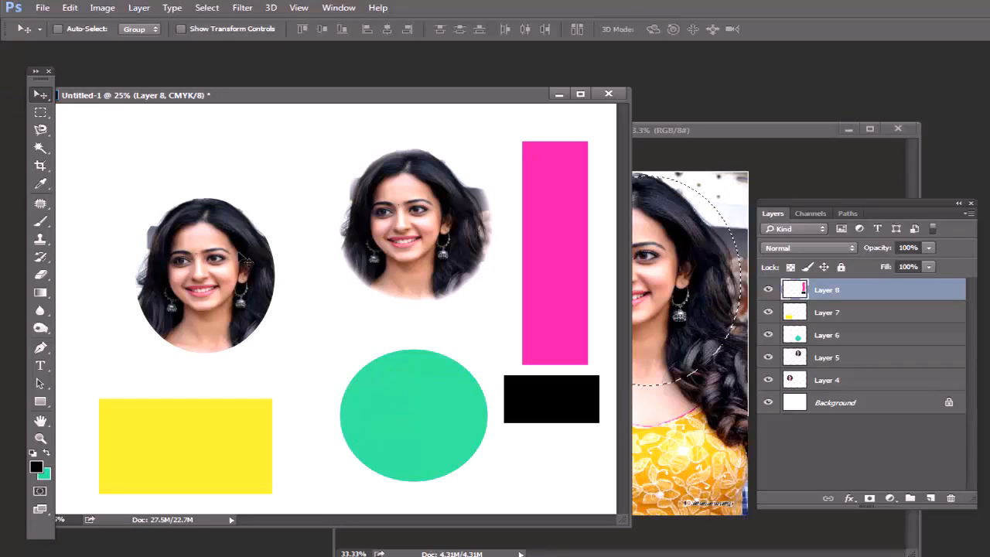
pyautogui.rightClick(365, 396)
pyautogui.click(390, 403)
pyautogui.moveTo(418, 418); pyautogui.dragTo(392, 415)
pyautogui.hotkey('ctrl', 't')
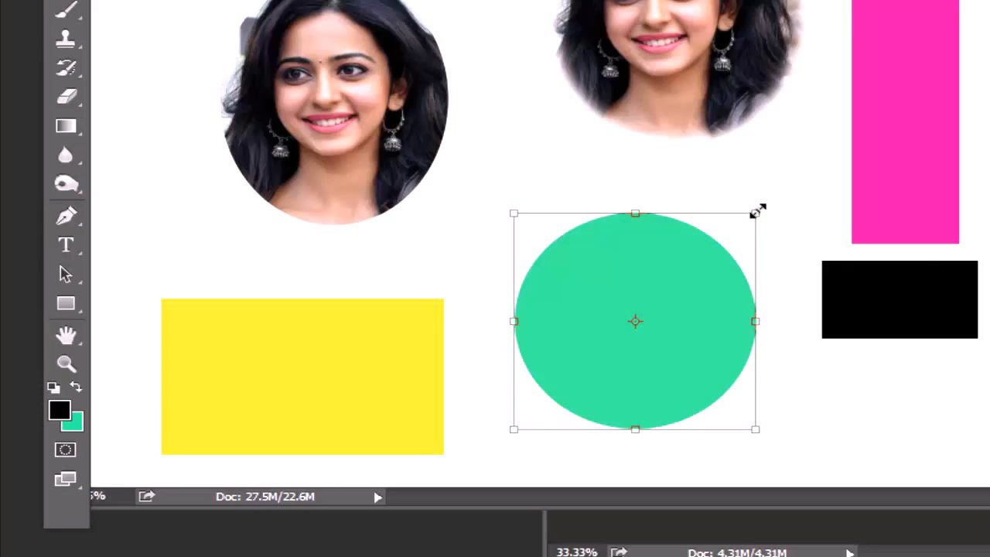
pyautogui.moveTo(757, 215)
pyautogui.mouseDown()
pyautogui.moveTo(616, 329)
pyautogui.moveTo(672, 266)
pyautogui.moveTo(751, 209)
pyautogui.mouseUp()
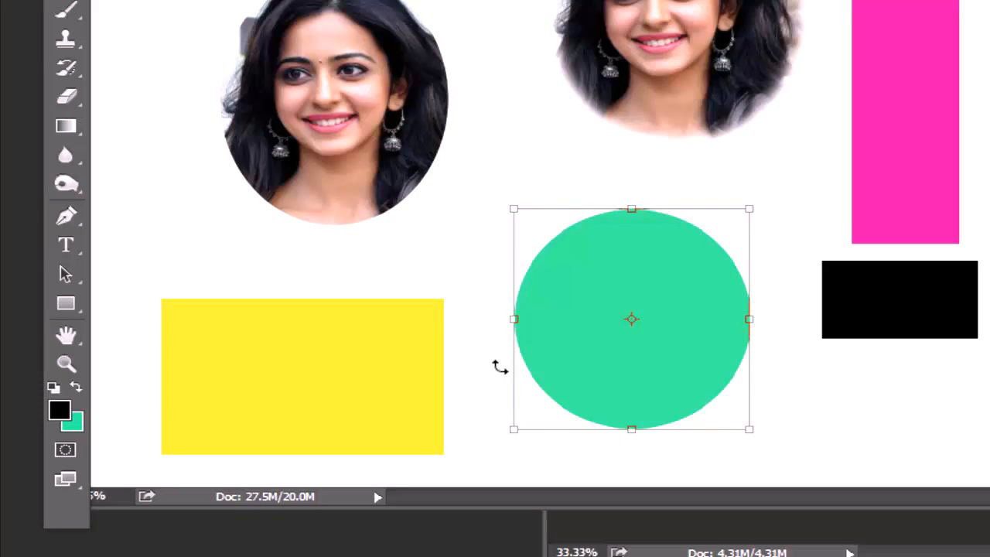
pyautogui.press('Return')
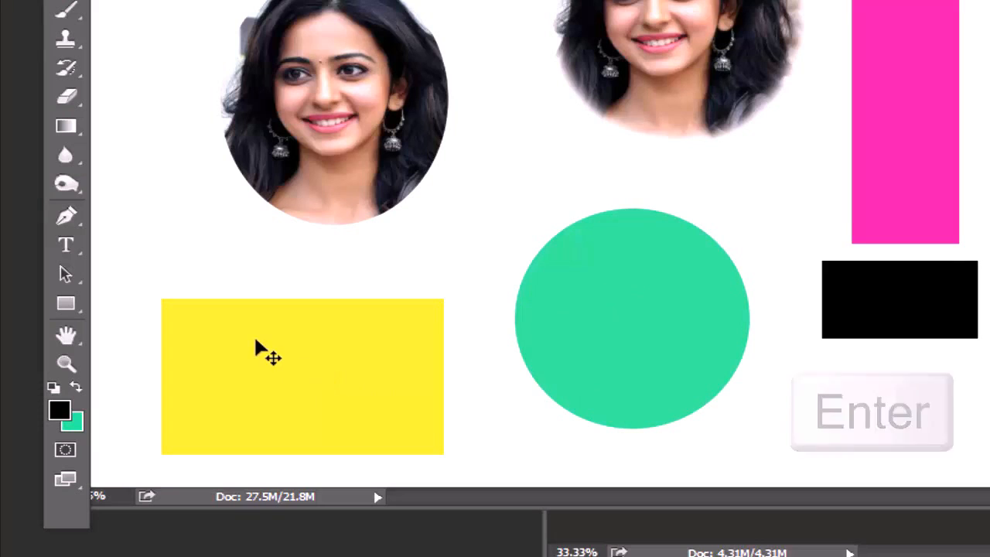
# Free-transform the yellow rectangle on Layer 7, reducing its width to about two thirds and its height slightly from the upper-right corner.
pyautogui.rightClick(283, 358)
pyautogui.click(284, 358)
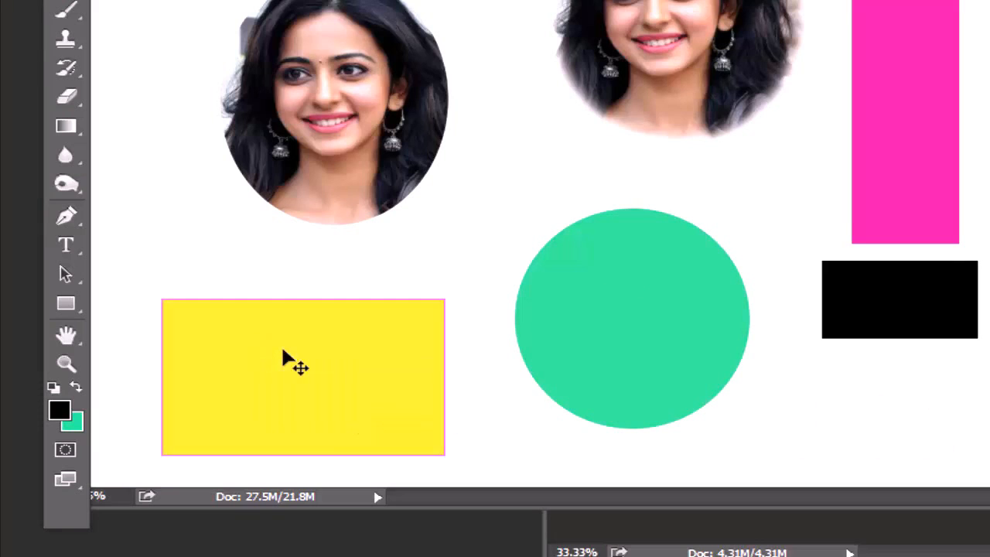
pyautogui.hotkey('ctrl', 't')
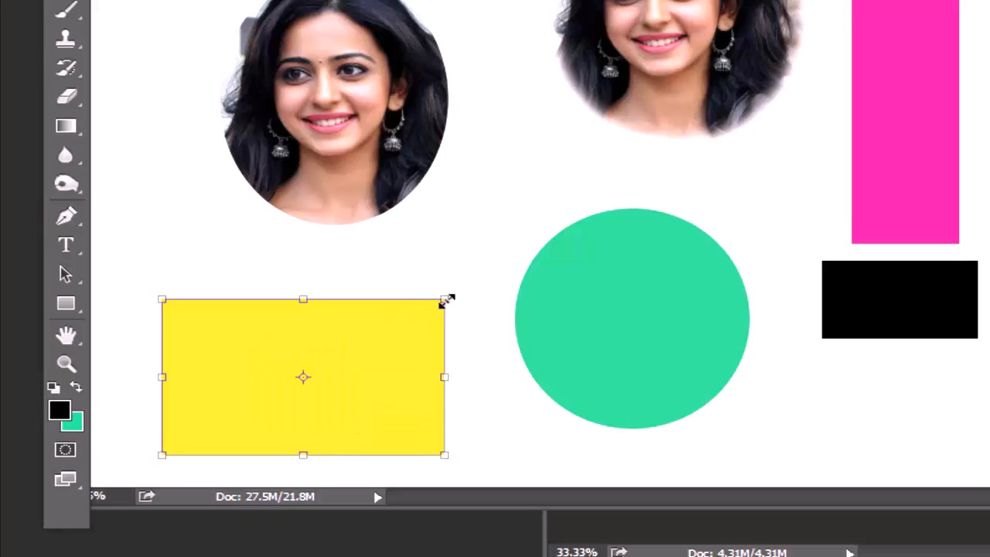
pyautogui.moveTo(443, 298); pyautogui.dragTo(350, 317)
pyautogui.press('Return')
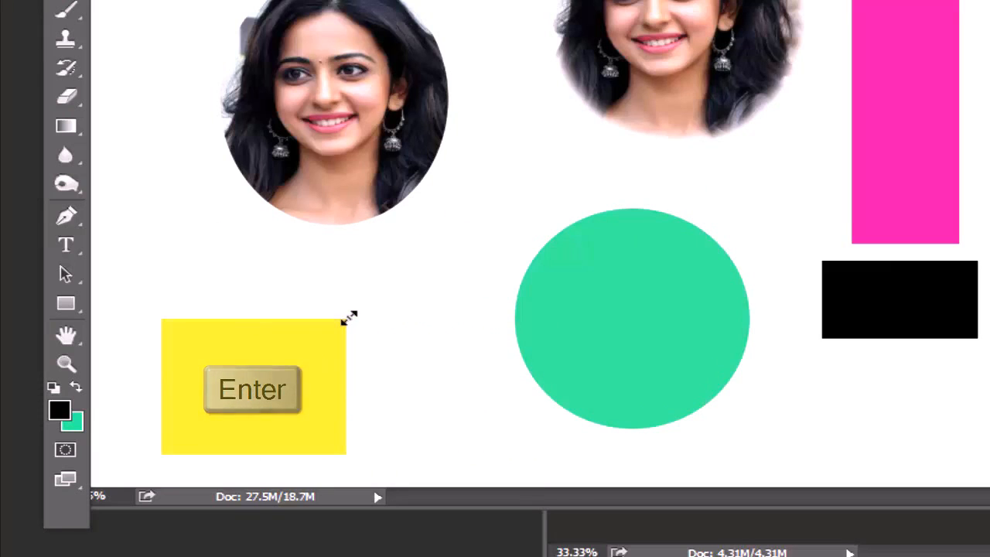
# Enlarge the hard-edged photo cutout on Layer 4 proportionally from its center with Free Transform.
pyautogui.rightClick(329, 31)
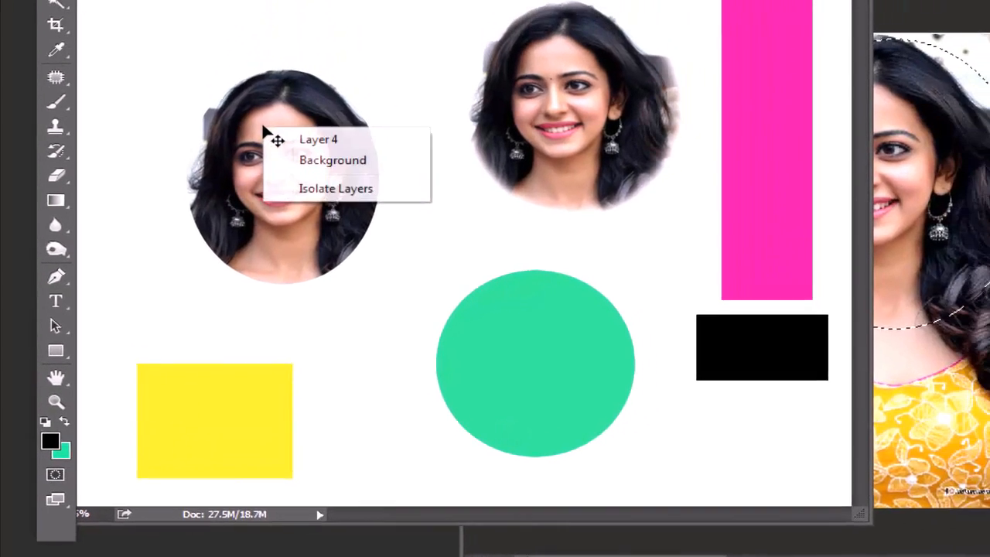
pyautogui.click(334, 54)
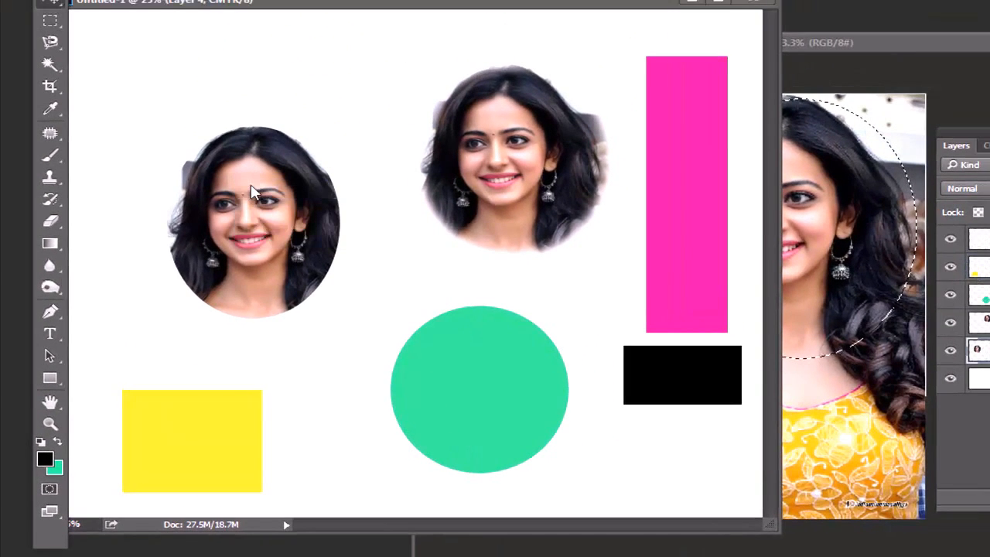
pyautogui.hotkey('ctrl', 't')
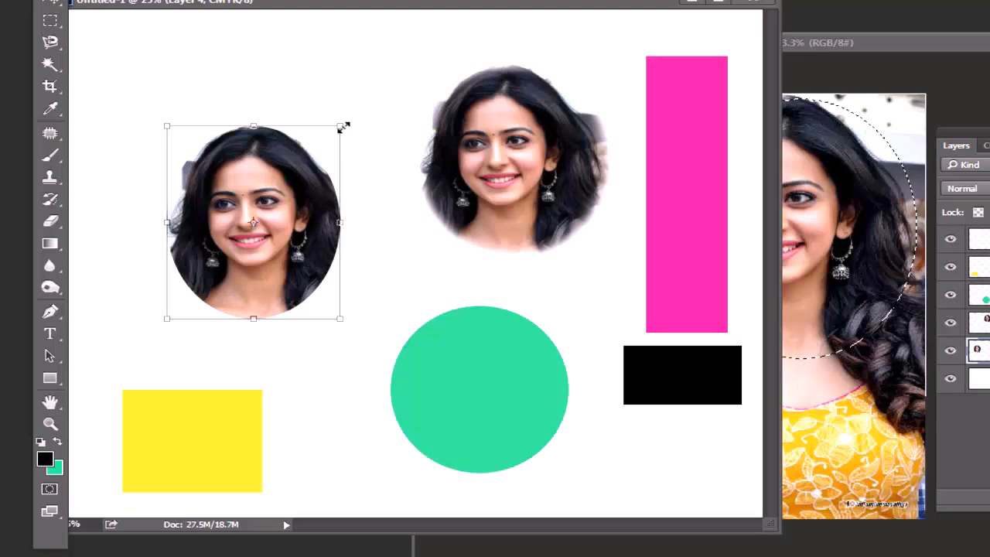
pyautogui.moveTo(341, 128)
pyautogui.mouseDown()
pyautogui.moveTo(402, 88)
pyautogui.moveTo(360, 122)
pyautogui.mouseUp()
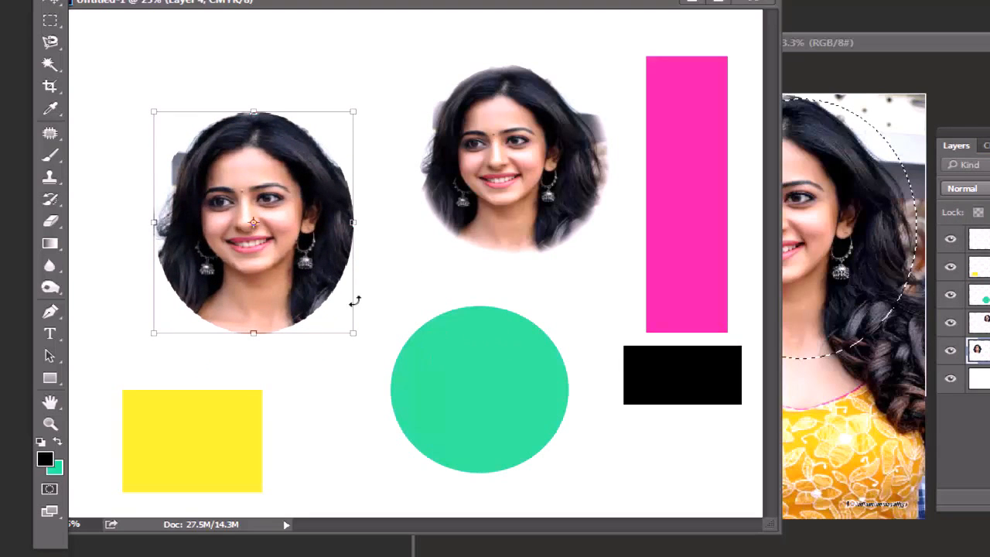
pyautogui.press('Return')
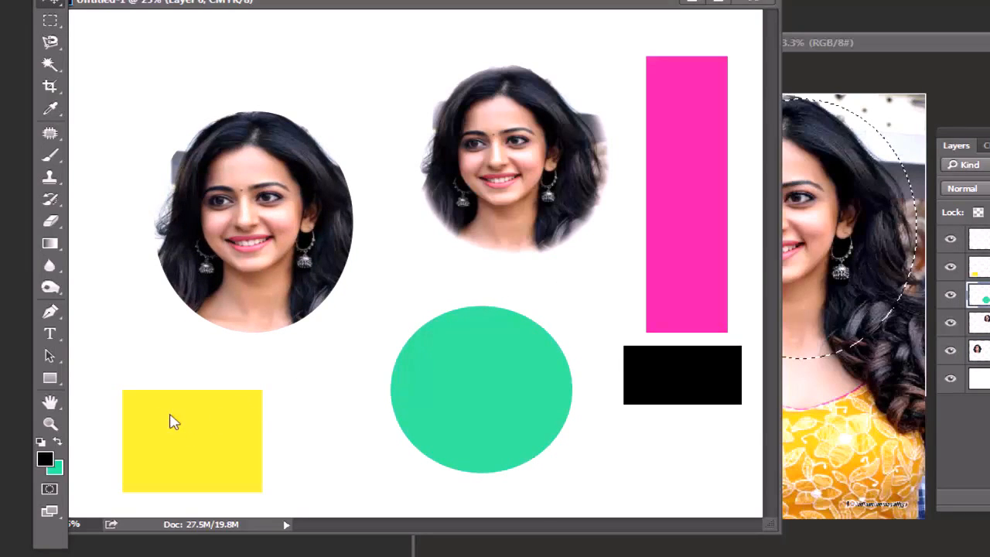
# Free-transform the yellow rectangle on Layer 7 to be narrower and taller, and shrink it proportionally about its center.
pyautogui.rightClick(170, 415)
pyautogui.click(188, 426)
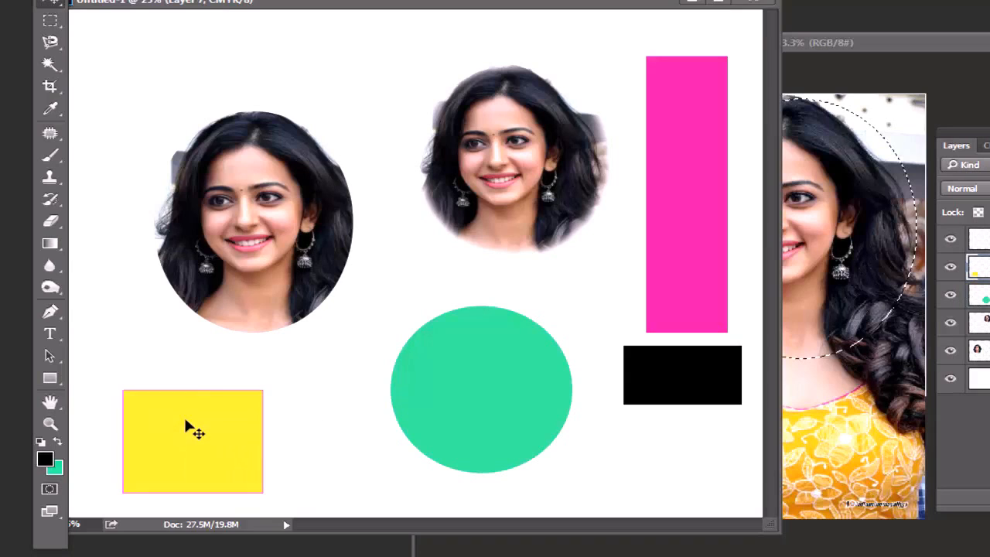
pyautogui.hotkey('ctrl', 't')
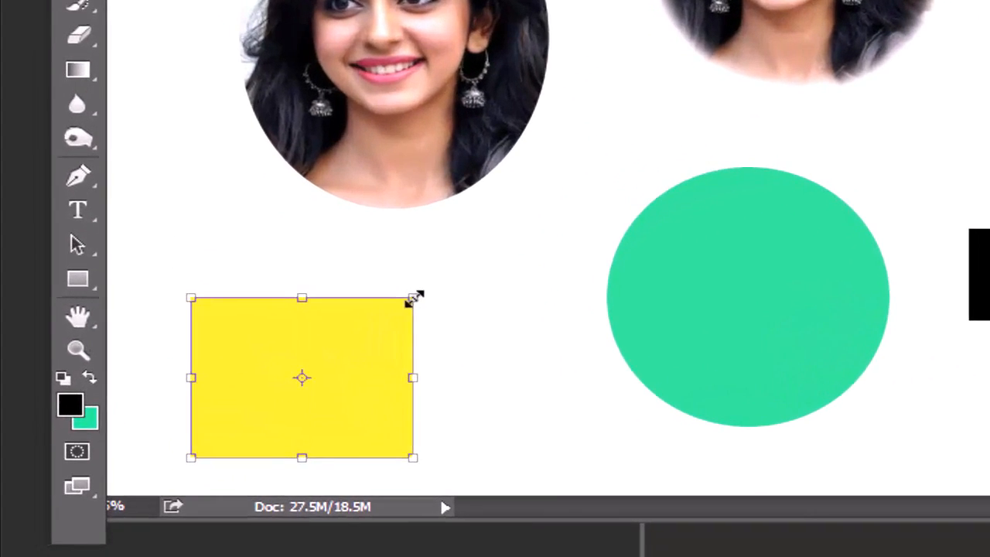
pyautogui.moveTo(415, 297); pyautogui.dragTo(389, 286)
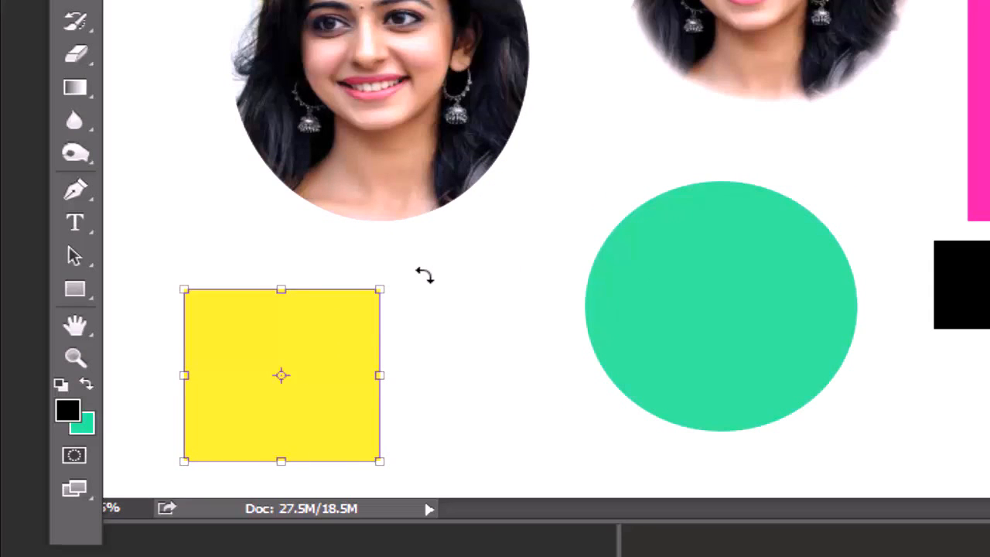
pyautogui.hotkey('alt', 'shift')
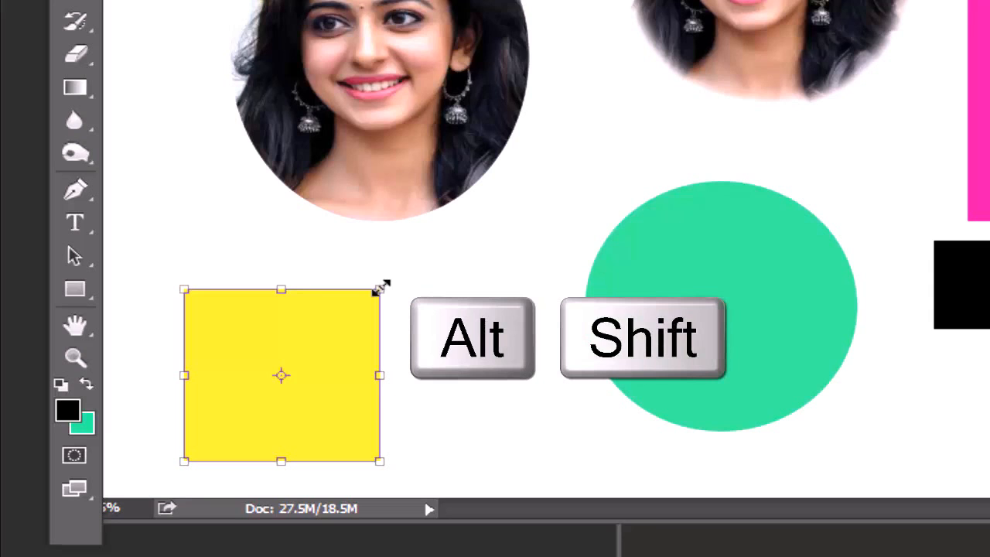
pyautogui.moveTo(381, 289); pyautogui.dragTo(360, 329)
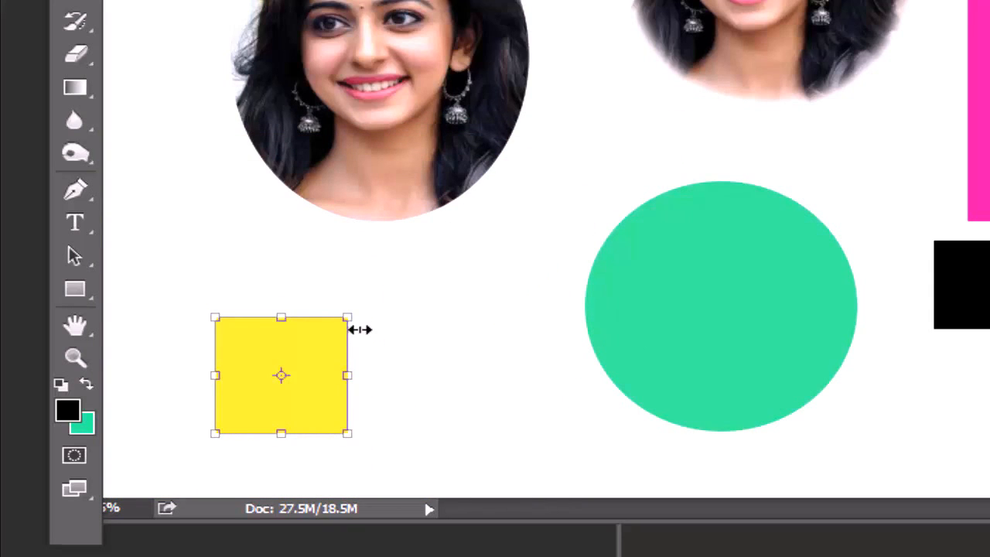
pyautogui.press('Return')
# Shrink the green ellipse on Layer 6 proportionally about its center to roughly two thirds of its size.
pyautogui.rightClick(662, 265)
pyautogui.click(684, 284)
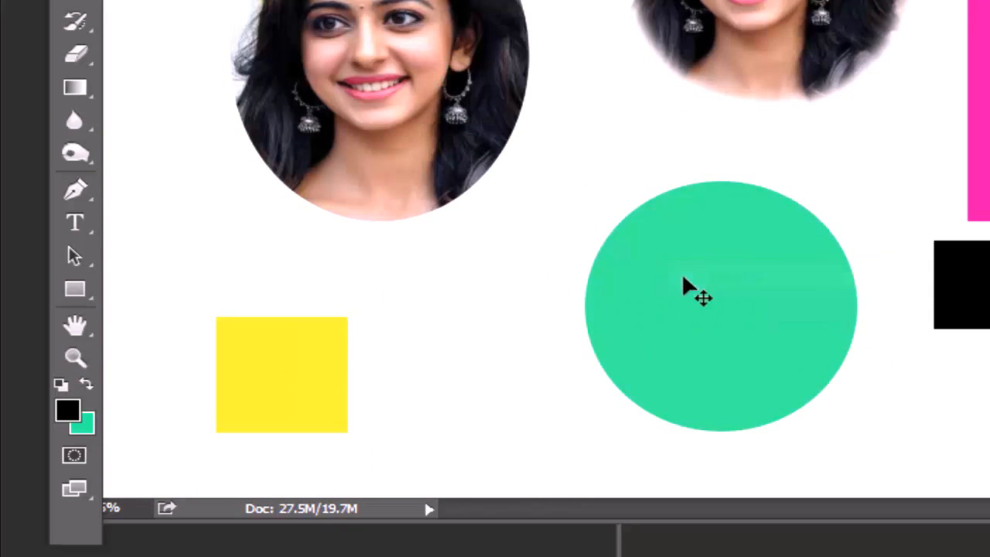
pyautogui.click(681, 276)
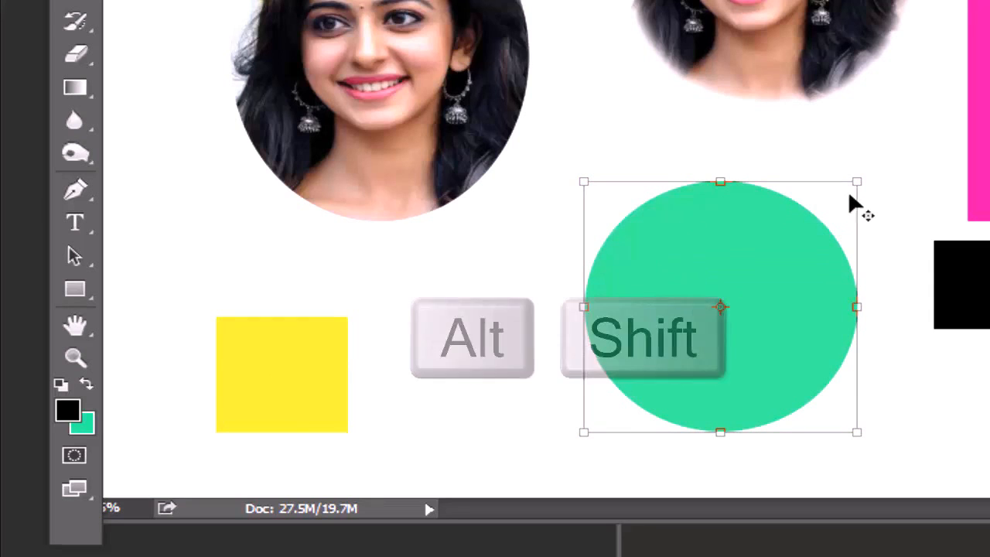
pyautogui.moveTo(855, 181); pyautogui.dragTo(791, 219)
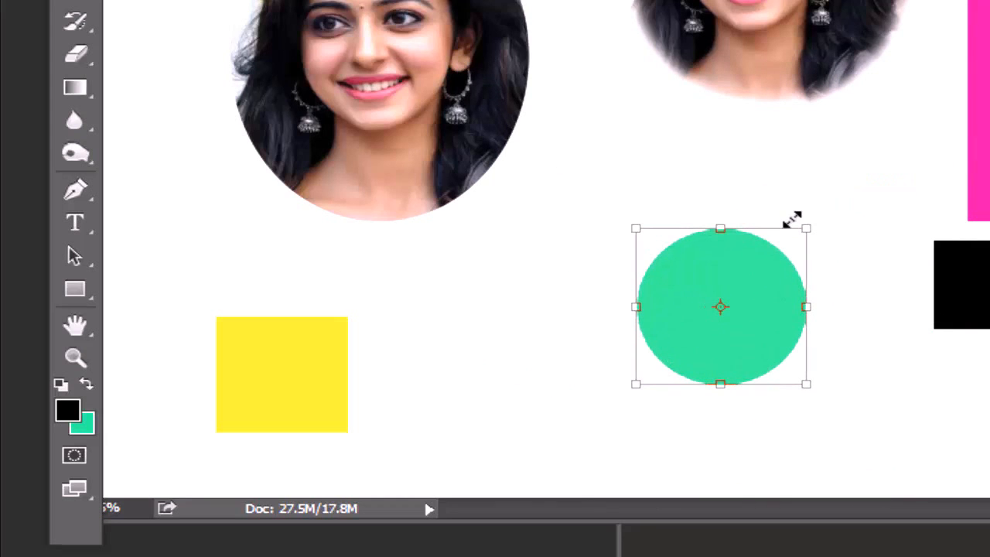
pyautogui.press('Return')
# Scale the hard-edged cutout on Layer 4 proportionally about its center to about 105.5%.
pyautogui.rightClick(267, 263)
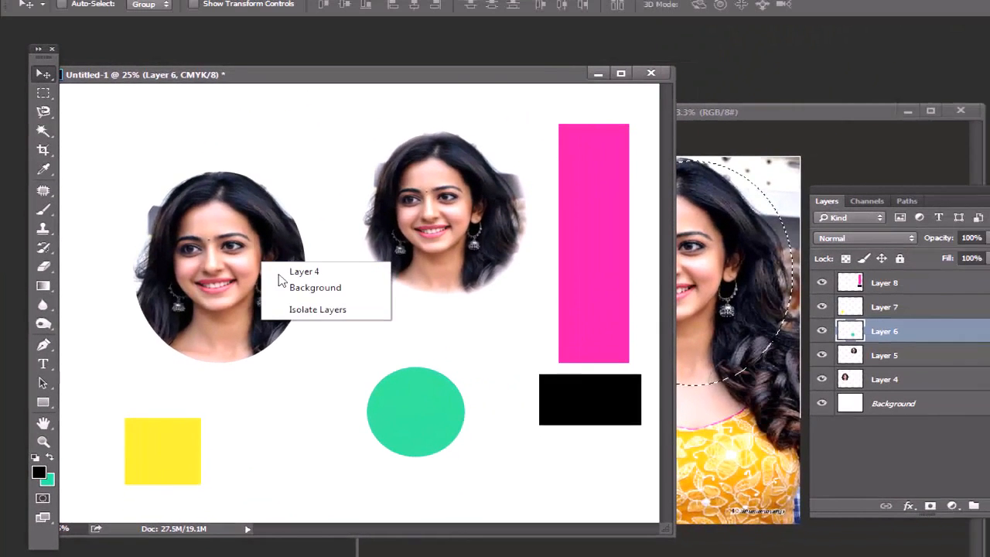
pyautogui.click(279, 278)
pyautogui.hotkey('ctrl', 't')
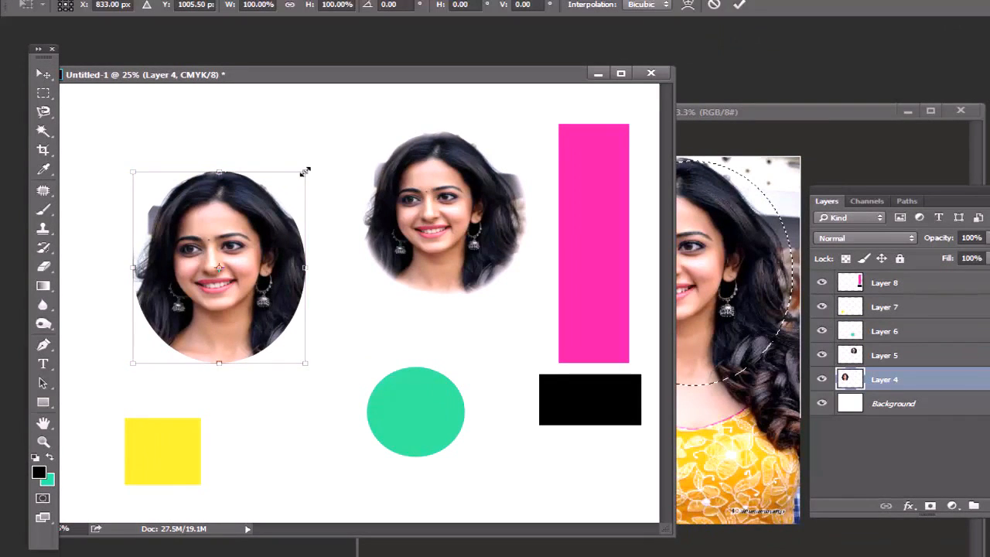
pyautogui.moveTo(307, 168)
pyautogui.mouseDown()
pyautogui.moveTo(382, 121)
pyautogui.moveTo(310, 166)
pyautogui.mouseUp()
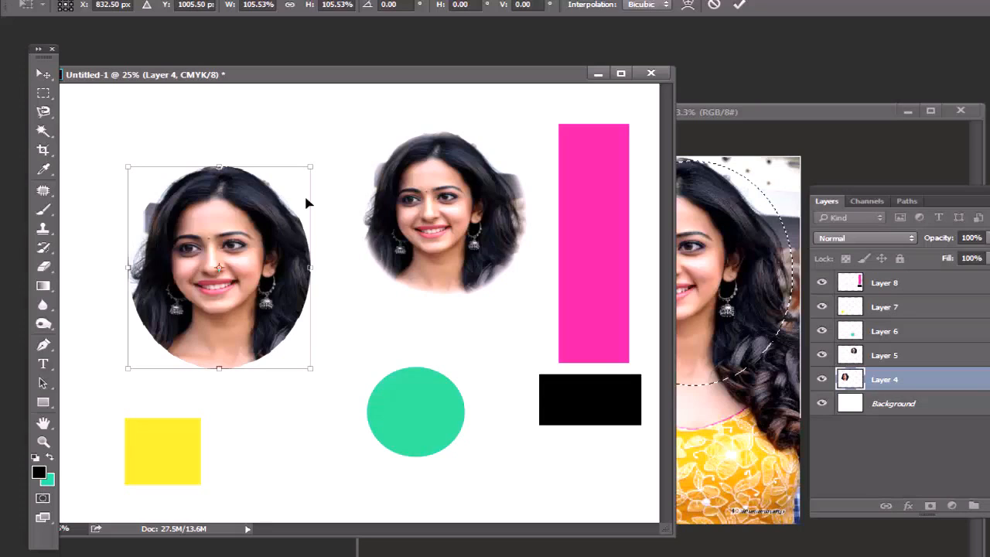
pyautogui.press('Return')
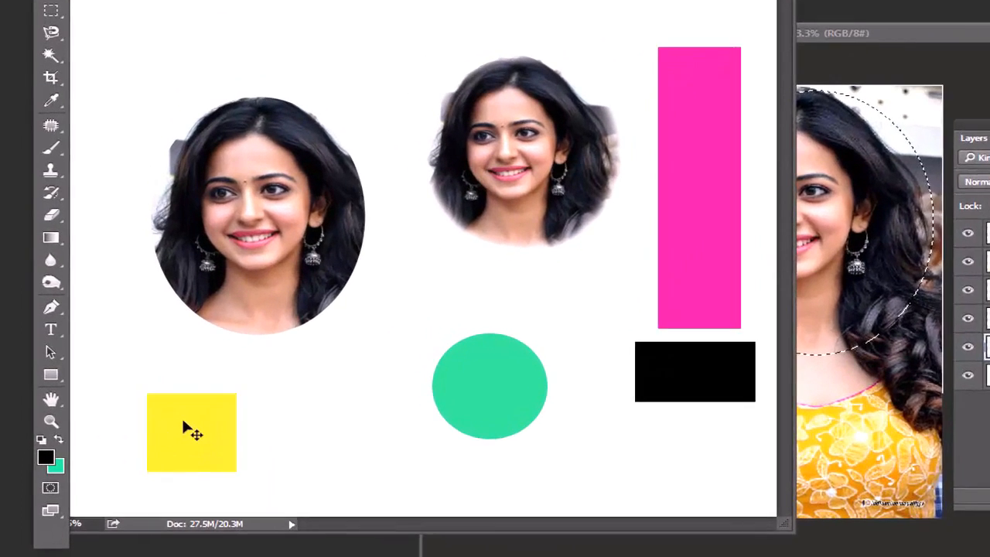
# Enlarge the yellow rectangle on Layer 7, place it just below the hard-edged cutout and rotate it slightly counterclockwise.
pyautogui.rightClick(156, 444)
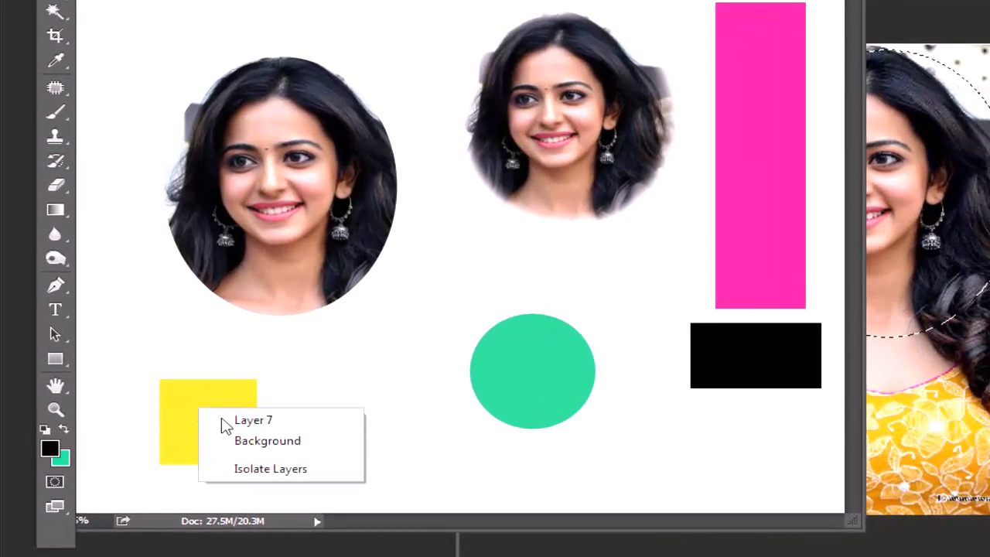
pyautogui.click(223, 422)
pyautogui.hotkey('ctrl', 't')
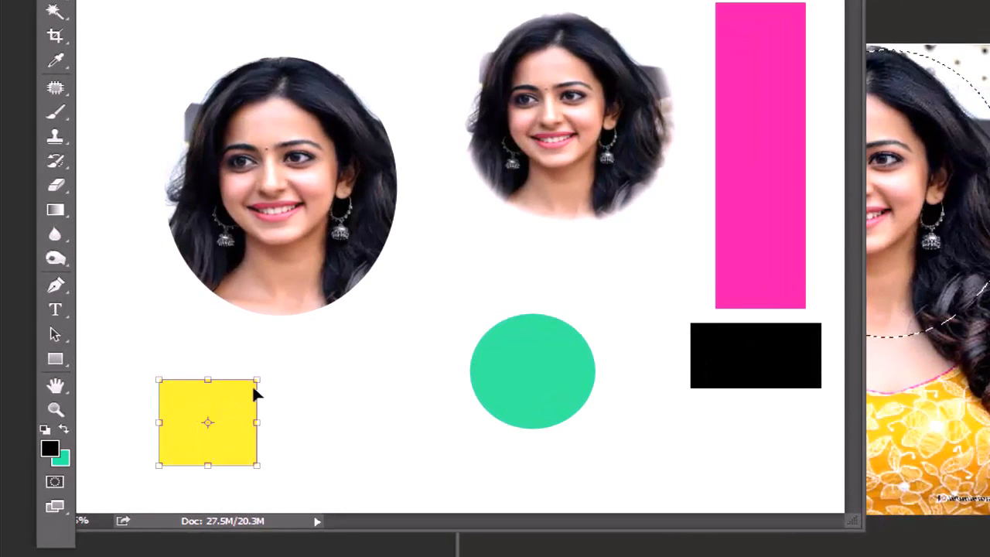
pyautogui.moveTo(256, 378); pyautogui.dragTo(327, 379)
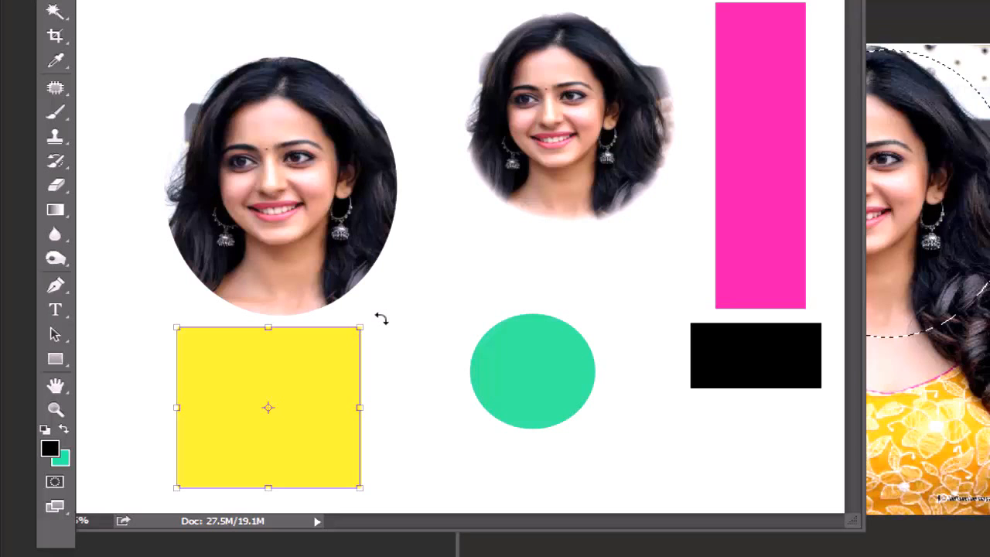
pyautogui.moveTo(381, 317)
pyautogui.mouseDown()
pyautogui.moveTo(389, 435)
pyautogui.moveTo(413, 376)
pyautogui.moveTo(332, 304)
pyautogui.moveTo(203, 309)
pyautogui.moveTo(224, 289)
pyautogui.moveTo(349, 320)
pyautogui.moveTo(375, 398)
pyautogui.moveTo(379, 255)
pyautogui.moveTo(343, 294)
pyautogui.moveTo(274, 228)
pyautogui.moveTo(371, 364)
pyautogui.moveTo(375, 311)
pyautogui.mouseUp()
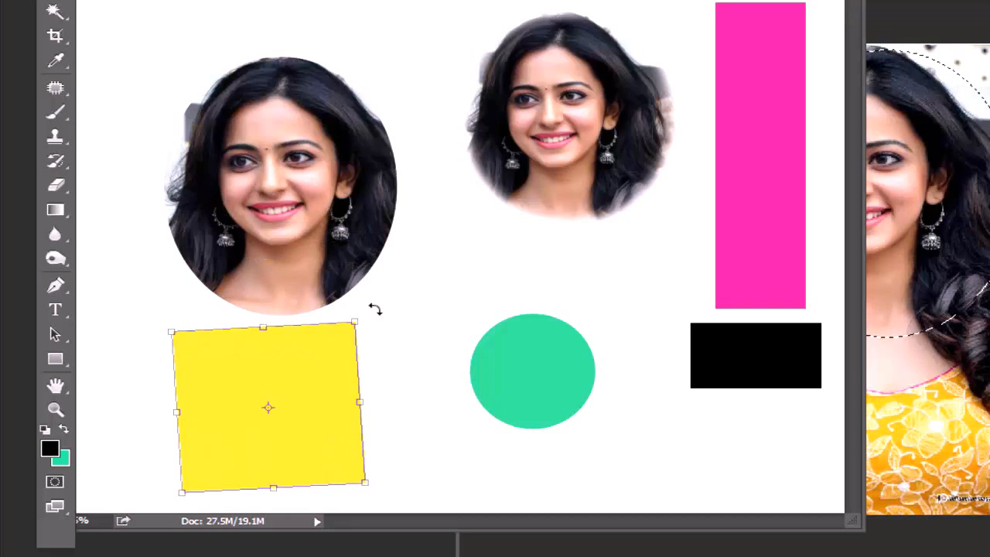
pyautogui.press('Return')
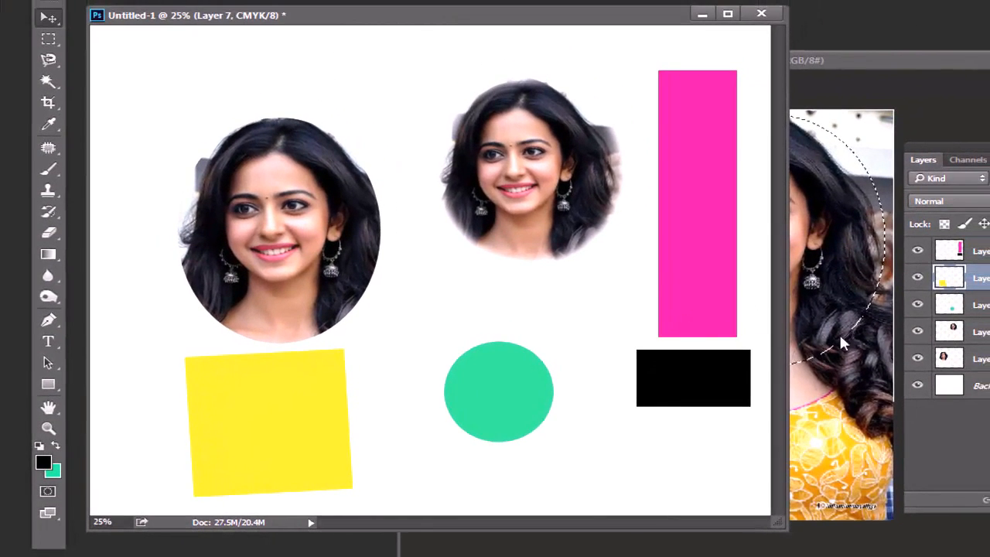
# Convert the locked Background into an ordinary Layer 0 and free-transform it slightly from its corner.
pyautogui.click(980, 385)
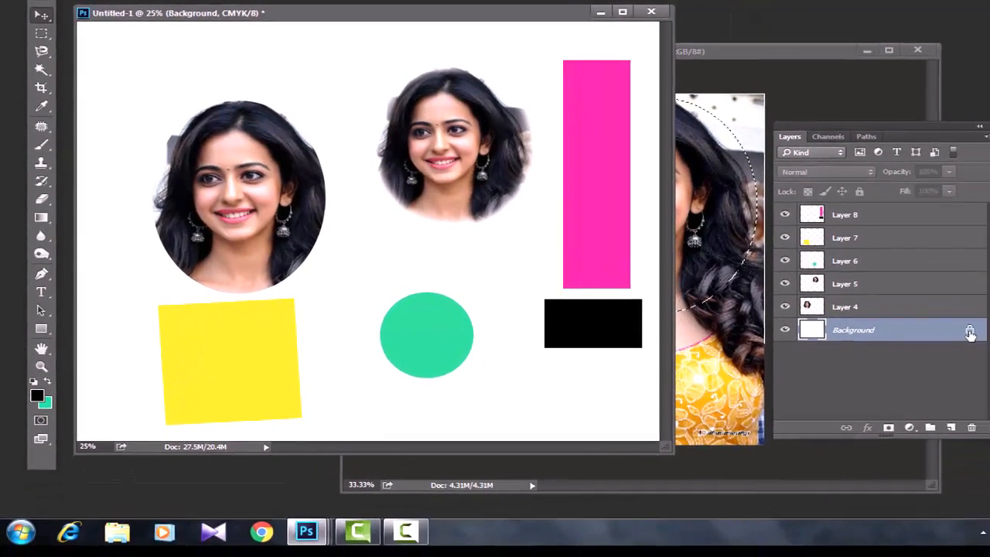
pyautogui.click(989, 393)
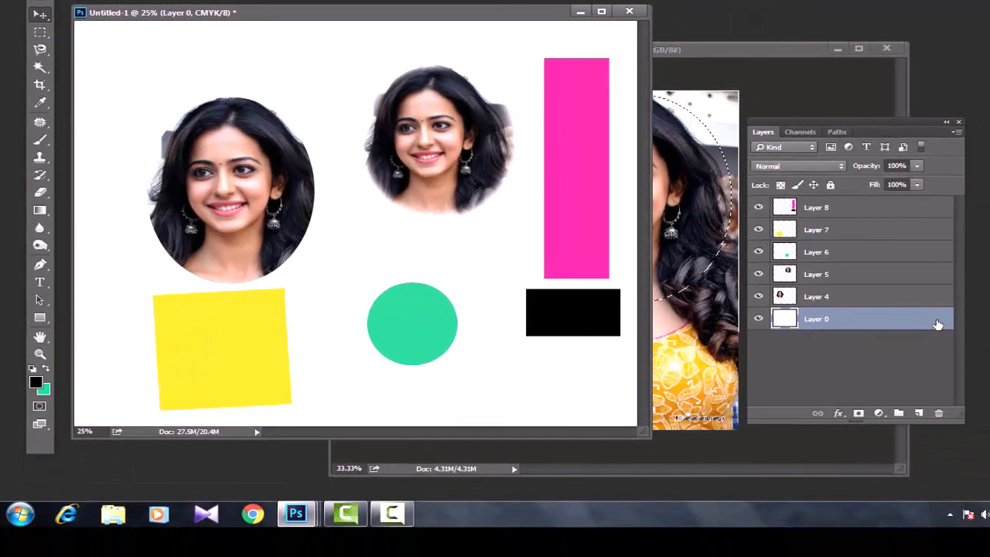
pyautogui.doubleClick(346, 20)
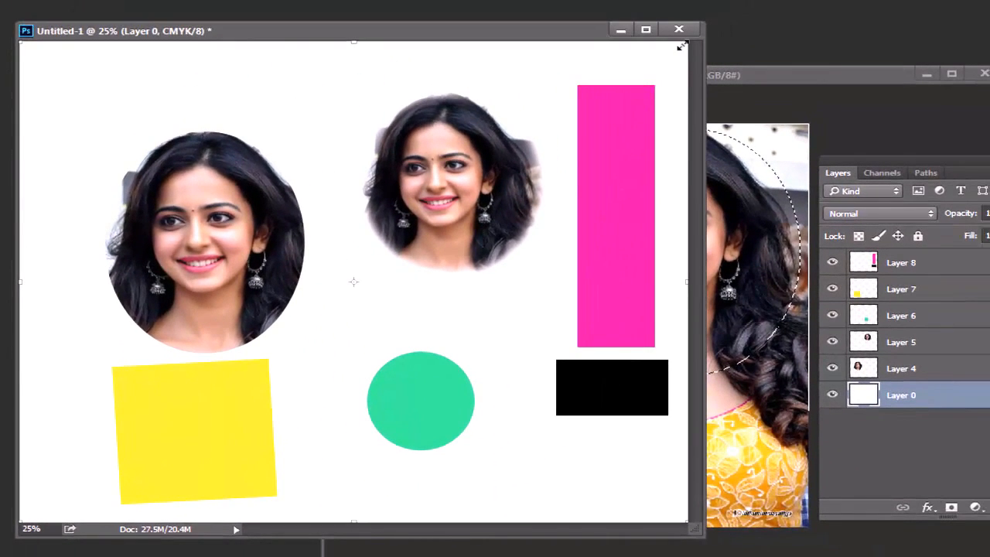
pyautogui.moveTo(679, 46); pyautogui.dragTo(699, 71)
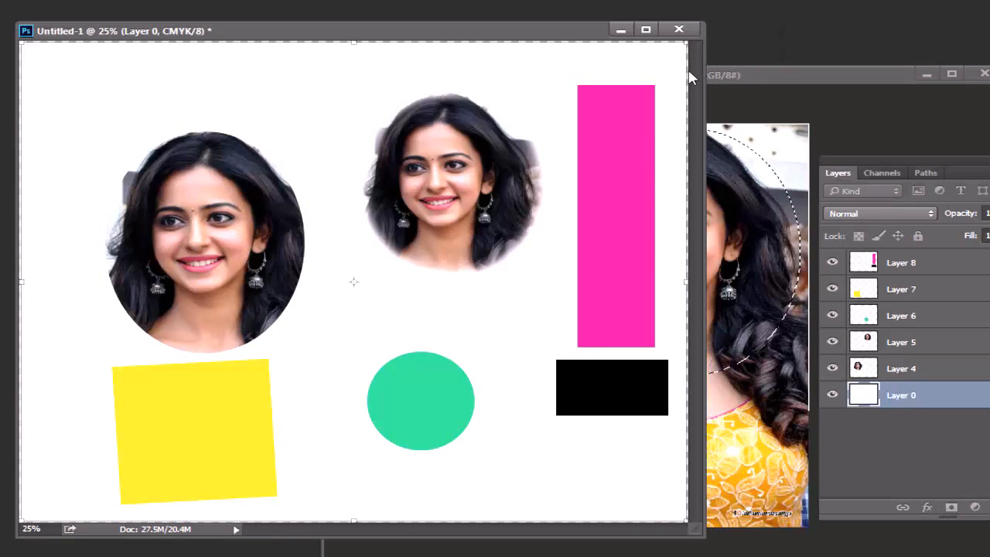
pyautogui.press('Return')
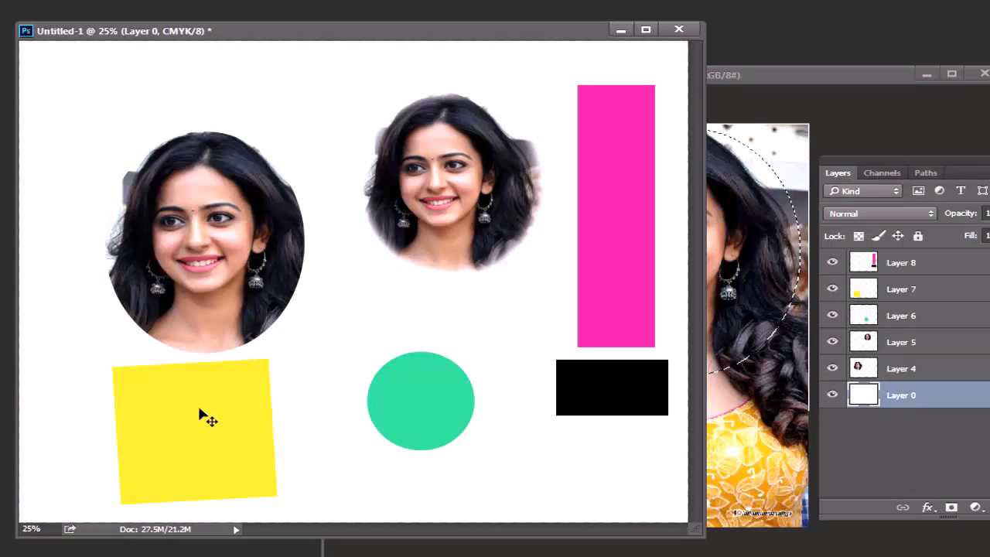
# Select the hard-edged portrait cutout on Layer 4 from the canvas and delete its layer.
pyautogui.rightClick(193, 212)
pyautogui.click(199, 221)
pyautogui.press('Delete')
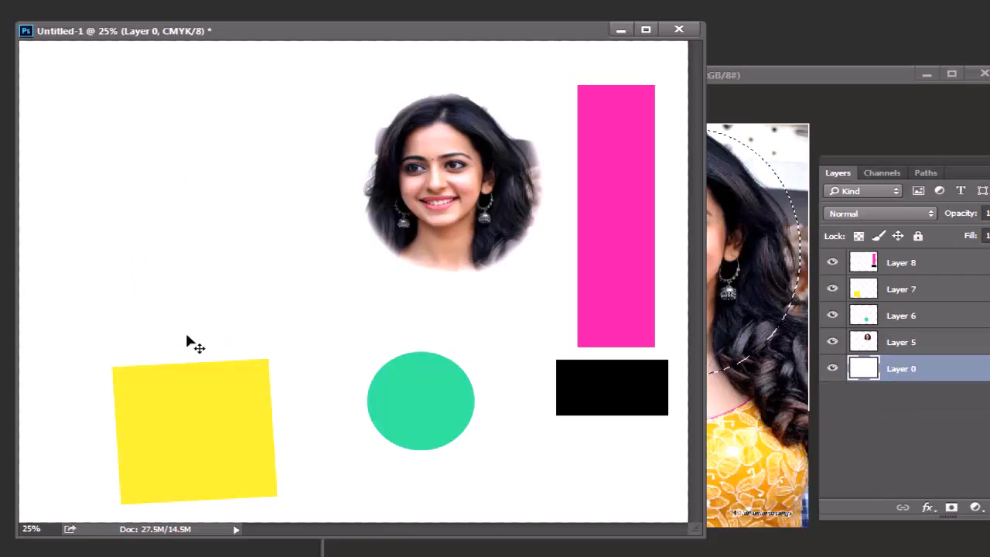
# Move the yellow rectangle on Layer 7 up into the empty area and rotate it clockwise about its center with Free Transform.
pyautogui.rightClick(194, 405)
pyautogui.click(215, 411)
pyautogui.moveTo(208, 422); pyautogui.dragTo(216, 309)
pyautogui.hotkey('ctrl', 't')
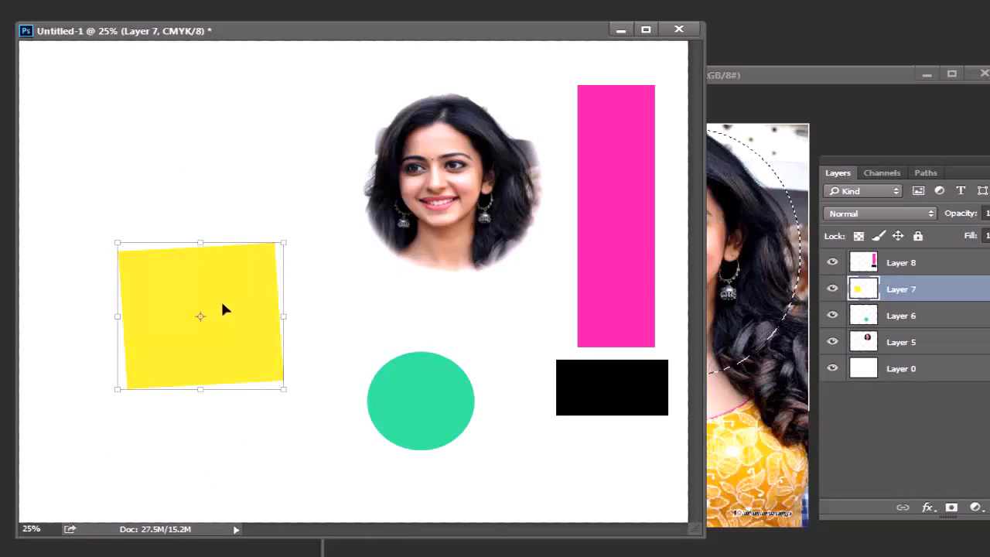
pyautogui.moveTo(310, 231); pyautogui.dragTo(332, 238)
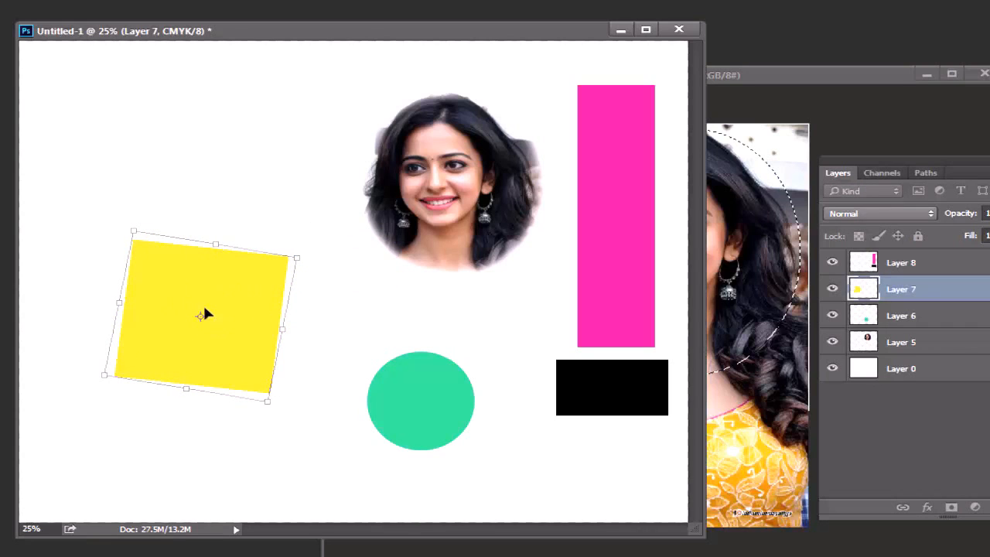
pyautogui.moveTo(325, 248); pyautogui.dragTo(303, 274)
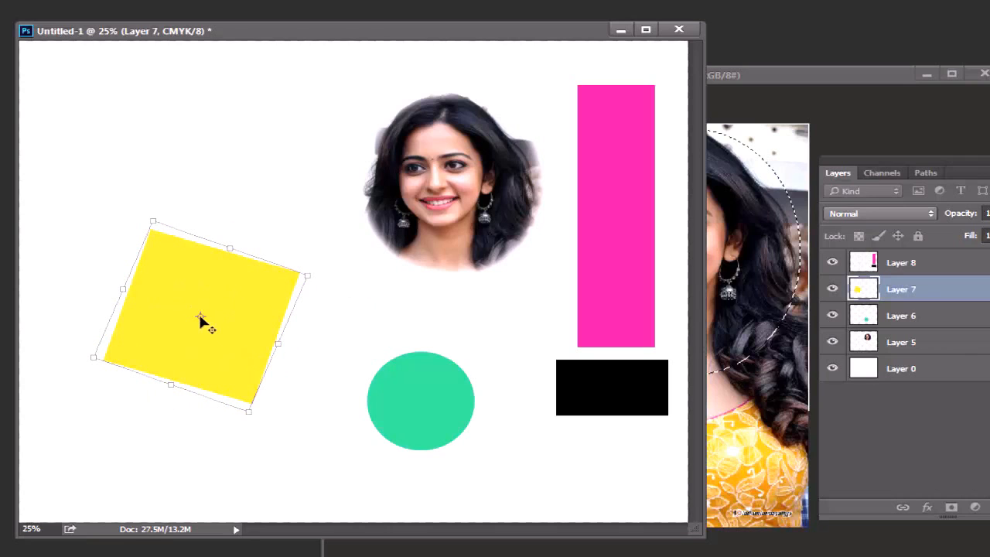
# Move the yellow rectangle's transform reference point outside the shape and rotate it around that point until it covers the soft-edged portrait.
pyautogui.moveTo(200, 317); pyautogui.dragTo(298, 211)
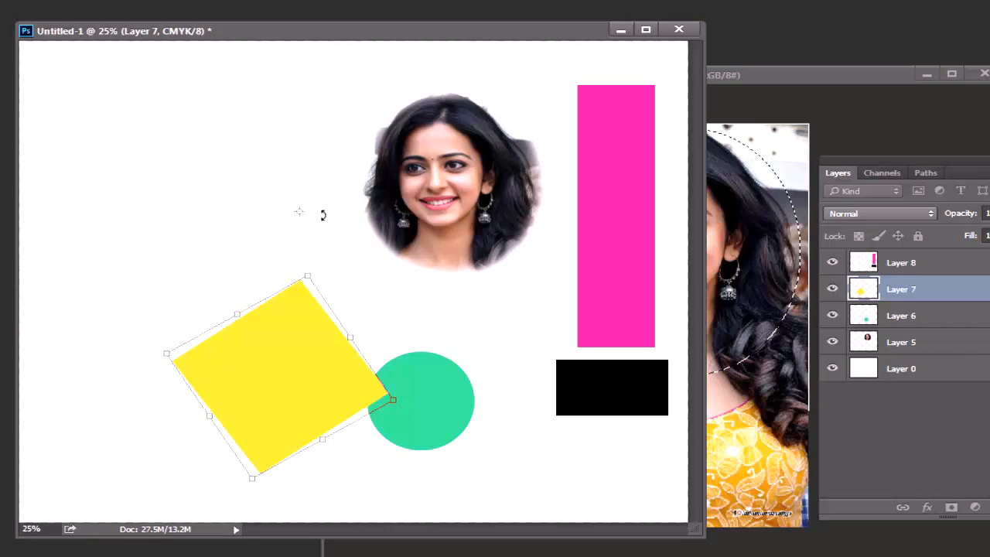
pyautogui.moveTo(352, 225); pyautogui.dragTo(287, 150)
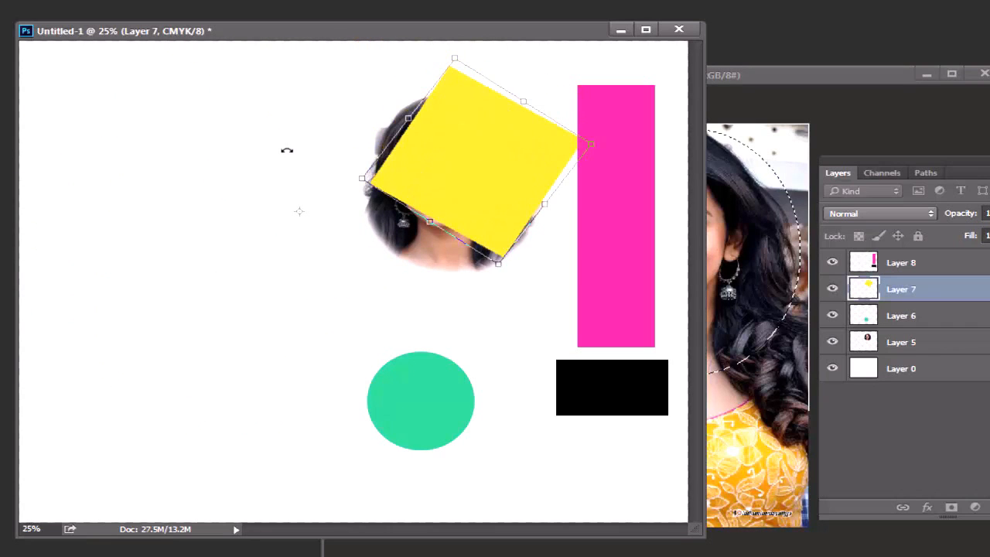
pyautogui.press('Return')
# Move the soft-edged portrait on Layer 5 to the canvas's empty left area and rotate it slightly counterclockwise about its lower-right corner.
pyautogui.rightClick(417, 252)
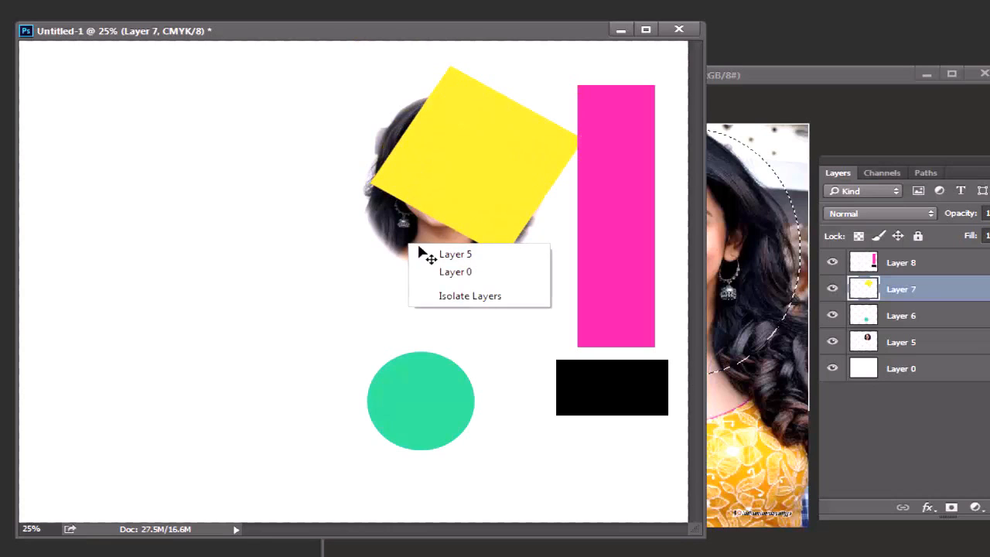
pyautogui.click(422, 253)
pyautogui.moveTo(422, 253); pyautogui.dragTo(199, 326)
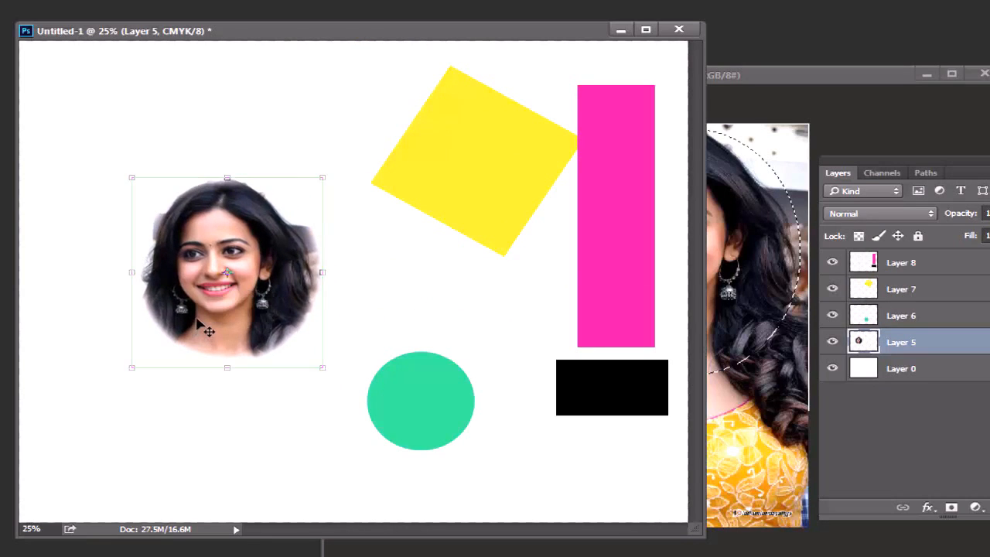
pyautogui.click(323, 371)
pyautogui.moveTo(356, 365); pyautogui.dragTo(378, 352)
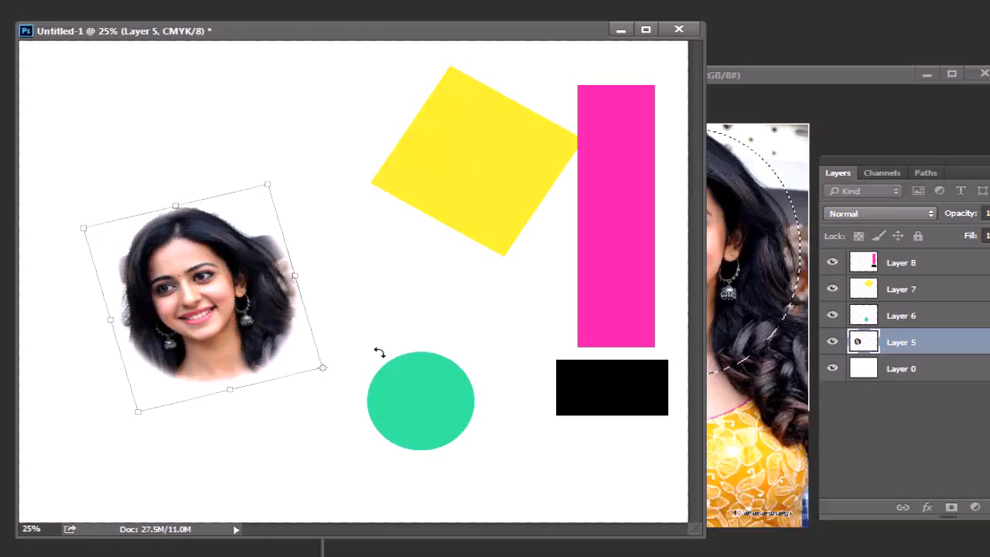
pyautogui.press('Return')
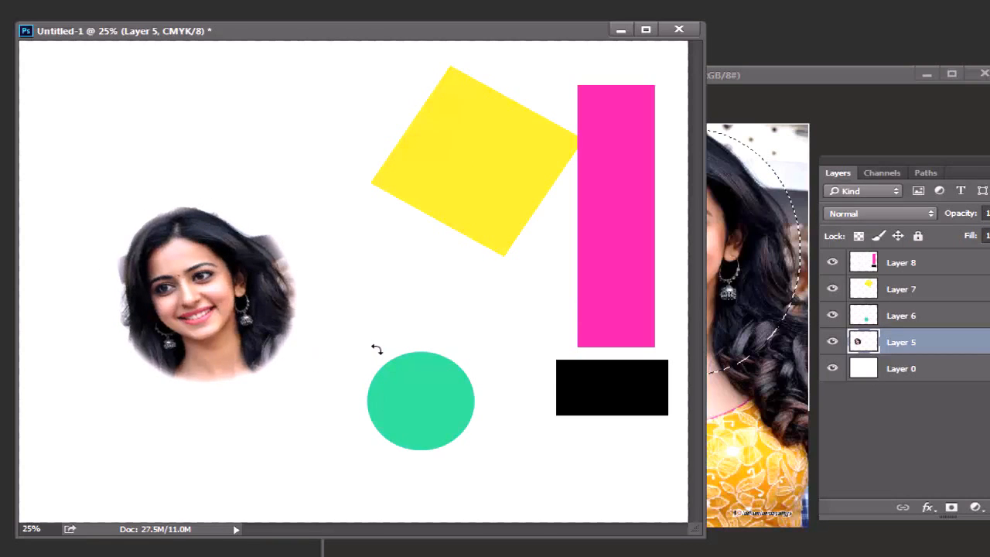
# Switch to the source photo document and replace its selection with a new elliptical selection around the face.
pyautogui.click(775, 74)
pyautogui.moveTo(743, 74); pyautogui.dragTo(420, 63)
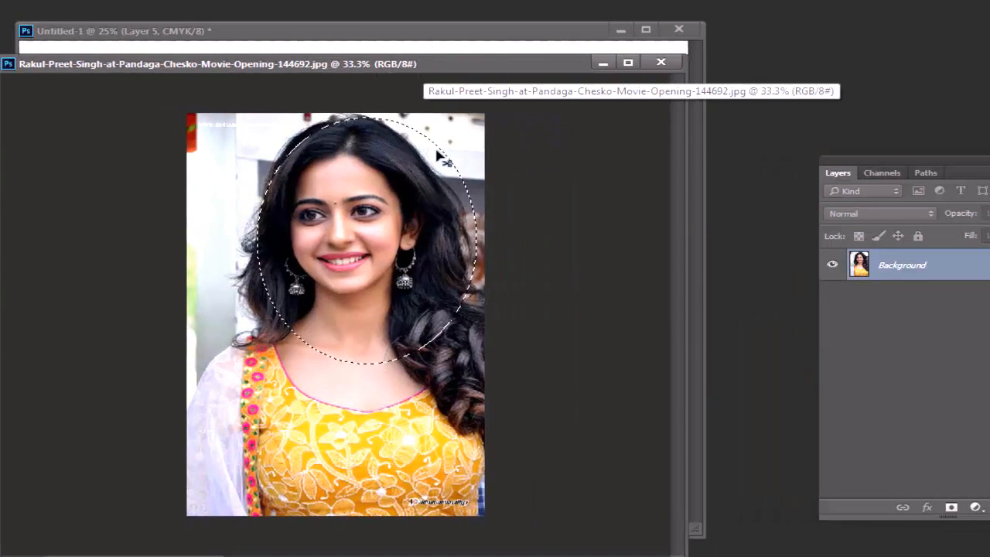
pyautogui.hotkey('ctrl', 'd')
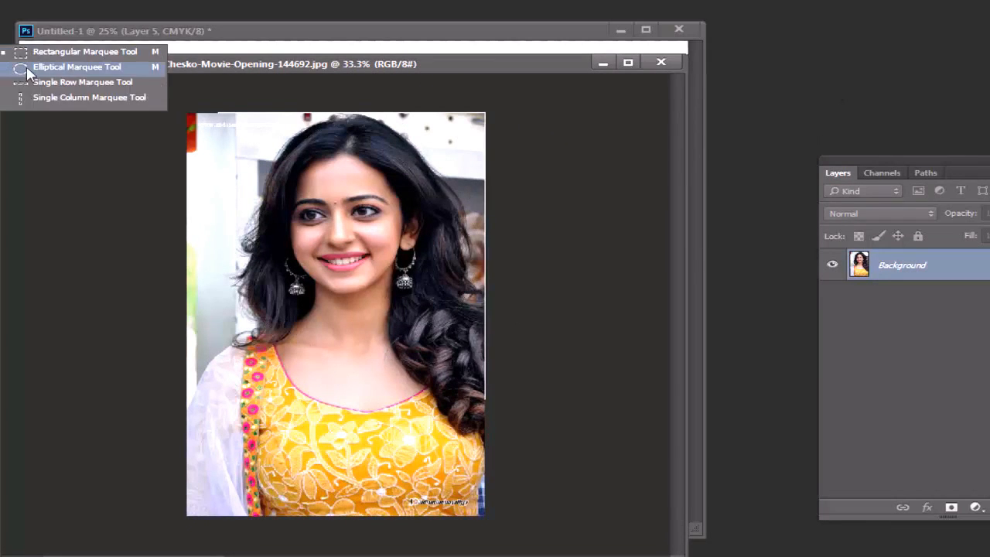
pyautogui.click(27, 66)
pyautogui.moveTo(246, 134); pyautogui.dragTo(450, 346)
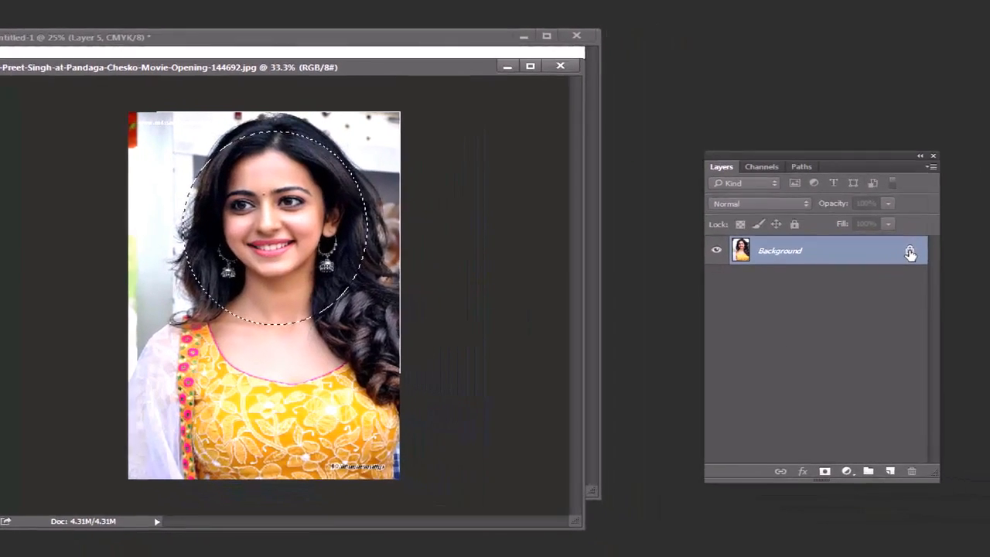
# Unlock the photo's Background as Layer 0, undo the deletion of the selected face area and deselect.
pyautogui.doubleClick(985, 265)
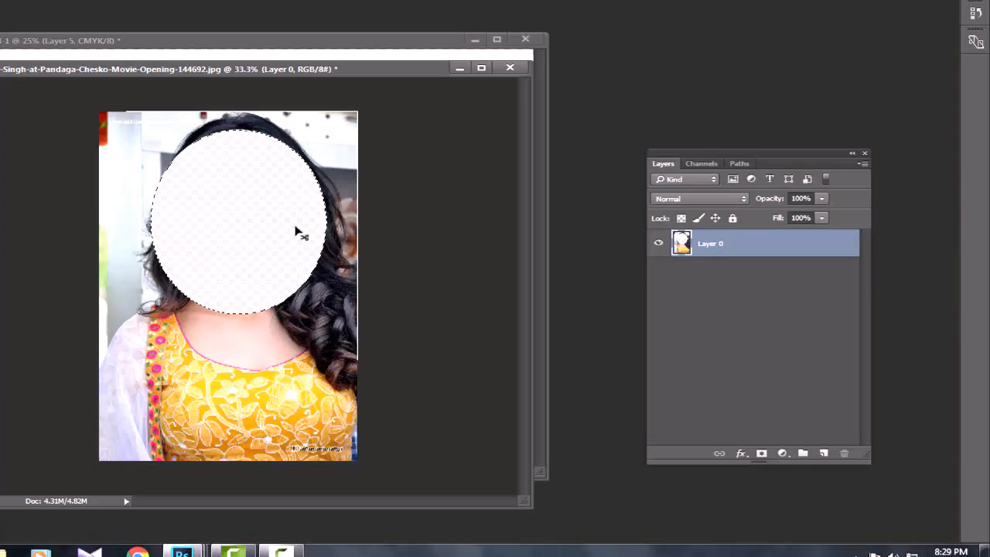
pyautogui.hotkey('ctrl', 'z')
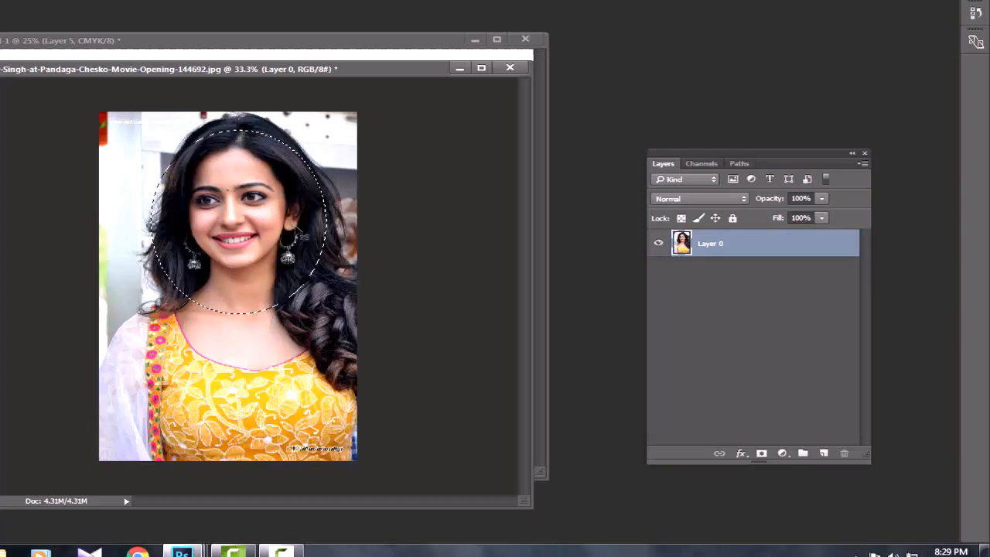
pyautogui.hotkey('ctrl', 'd')
# Duplicate the full photo layer and copy an elliptical selection around the face from the duplicate to a new layer.
pyautogui.hotkey('ctrl', 'j')
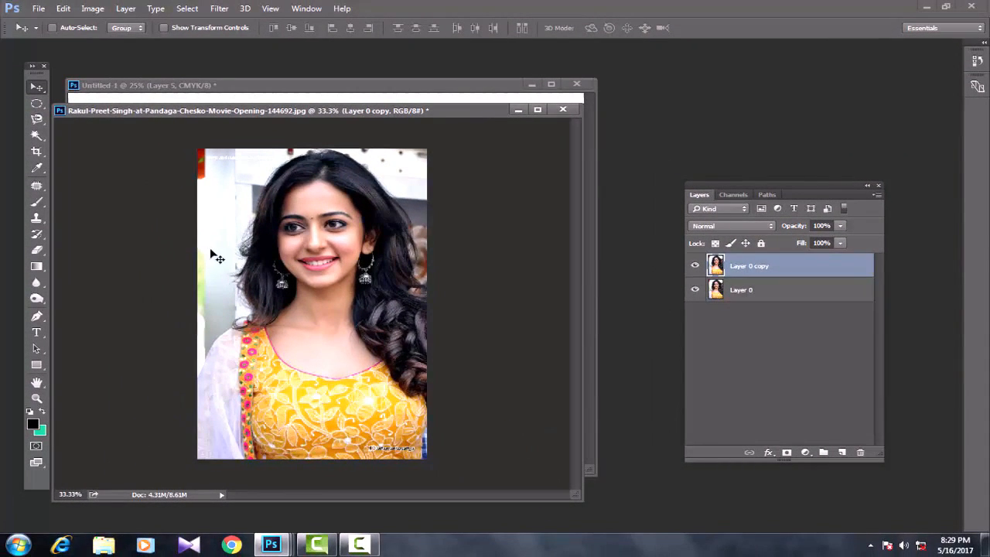
pyautogui.click(37, 103)
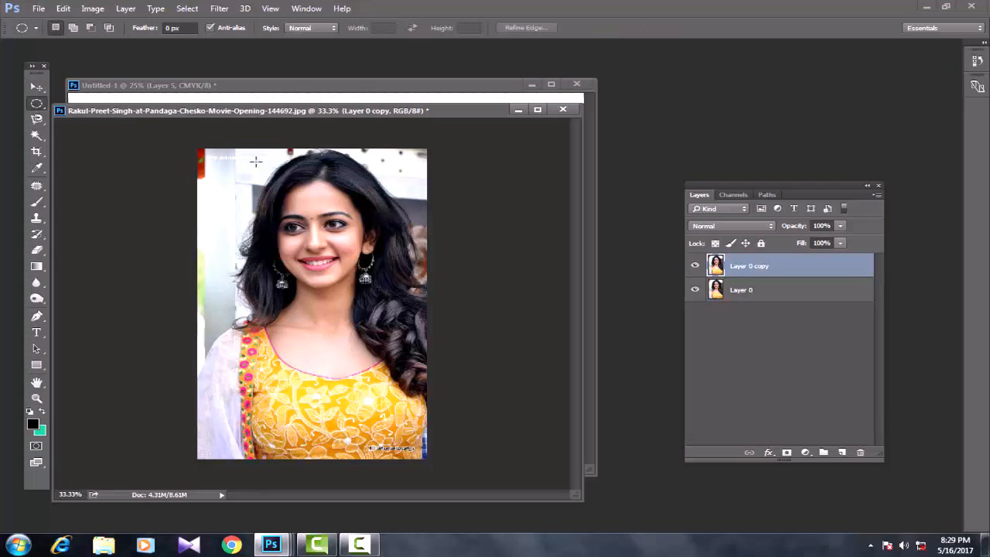
pyautogui.moveTo(255, 161); pyautogui.dragTo(410, 333)
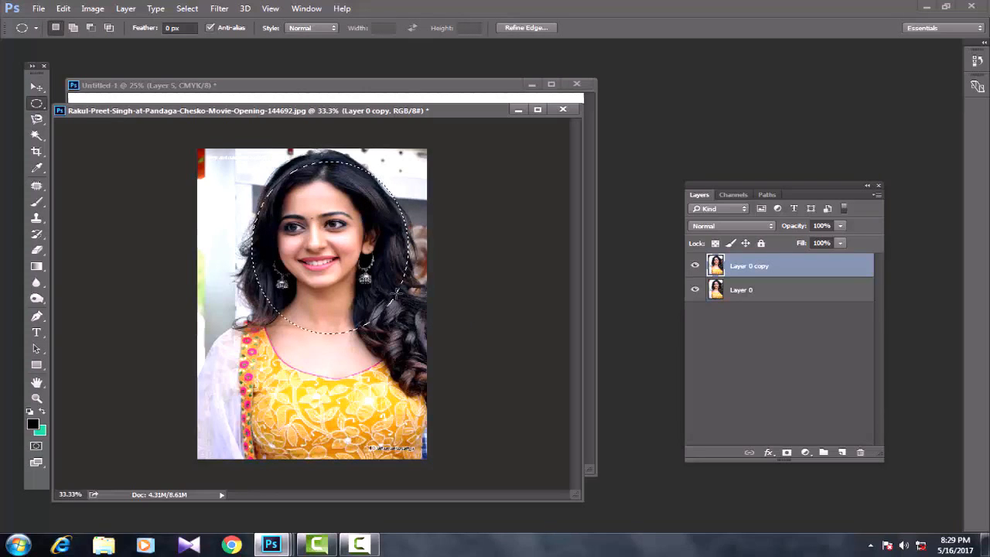
pyautogui.hotkey('ctrl', 'j')
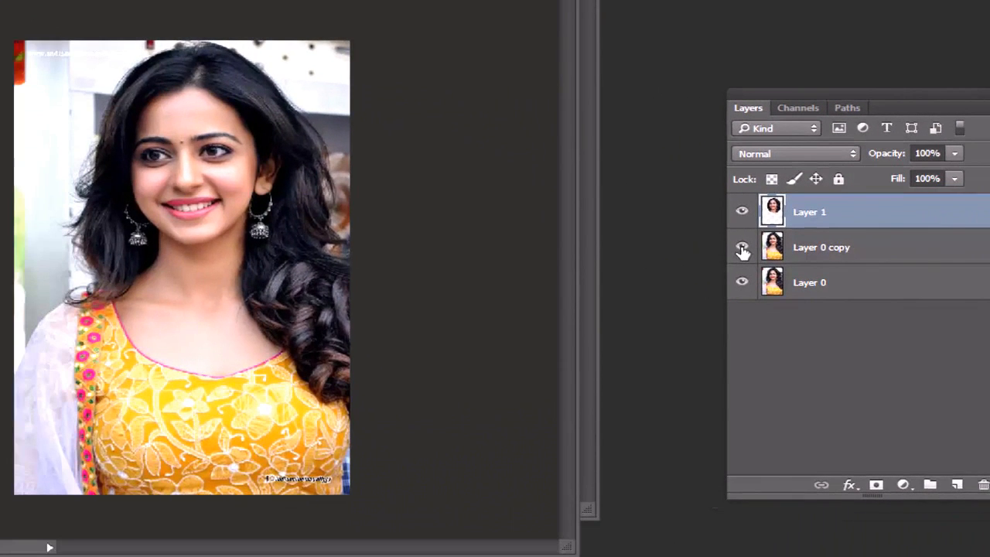
# Hide Layer 0 copy and Layer 0 to view the face cutout alone, and show both layers again.
pyautogui.click(742, 247)
pyautogui.click(741, 283)
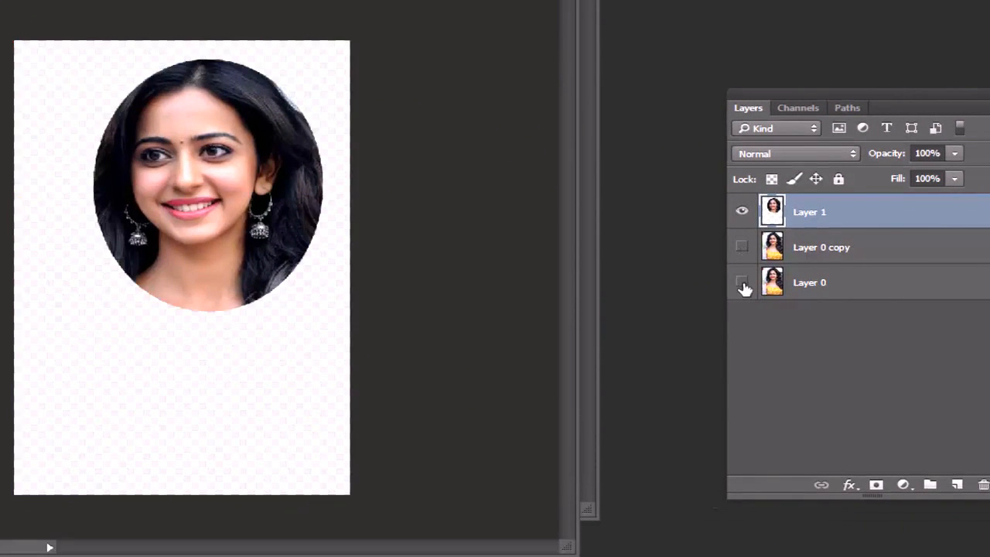
pyautogui.click(741, 283)
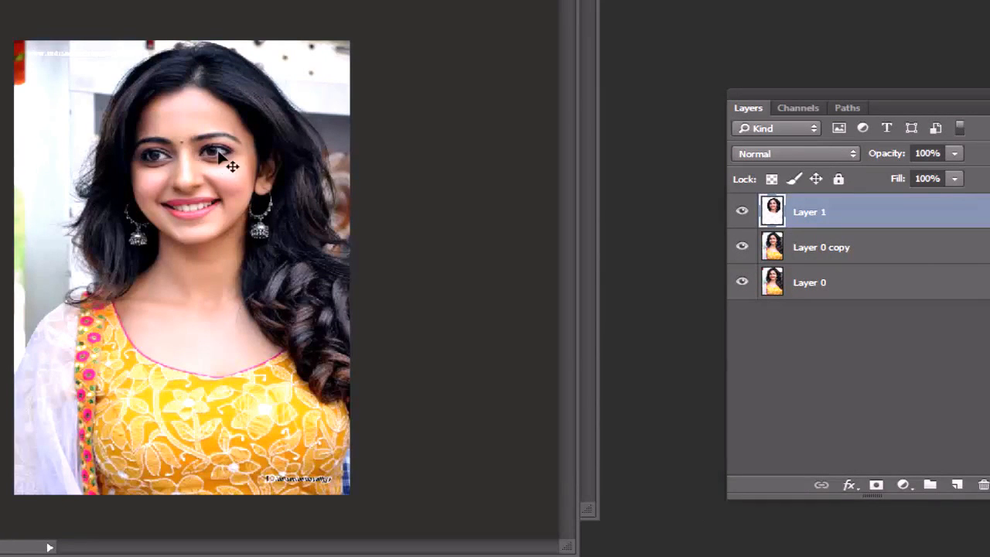
# Reposition the oval face cutout on Layer 1, enlarge it with Free Transform against the photo's upper-left edge and open the transform options.
pyautogui.moveTo(230, 159); pyautogui.dragTo(259, 204)
pyautogui.moveTo(177, 197); pyautogui.dragTo(170, 221)
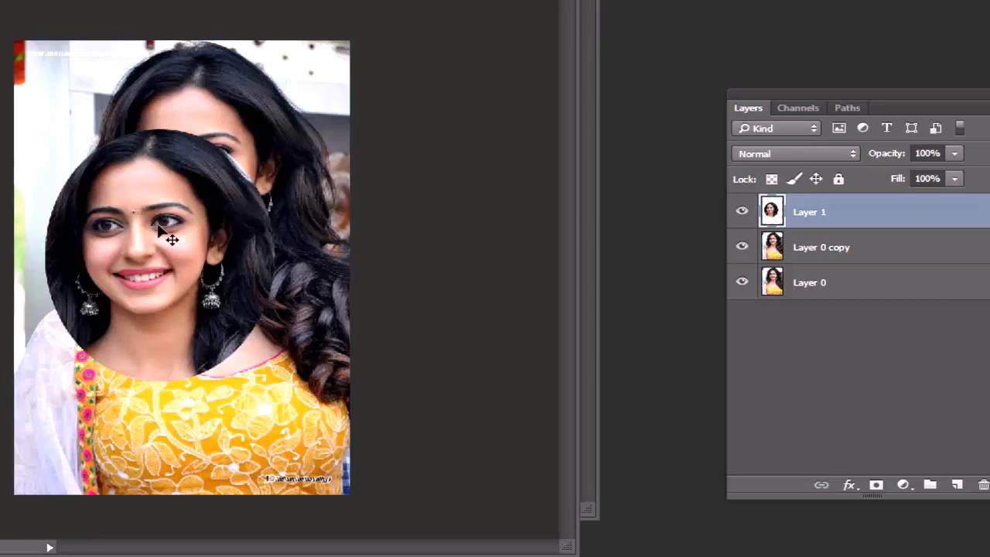
pyautogui.hotkey('ctrl', 't')
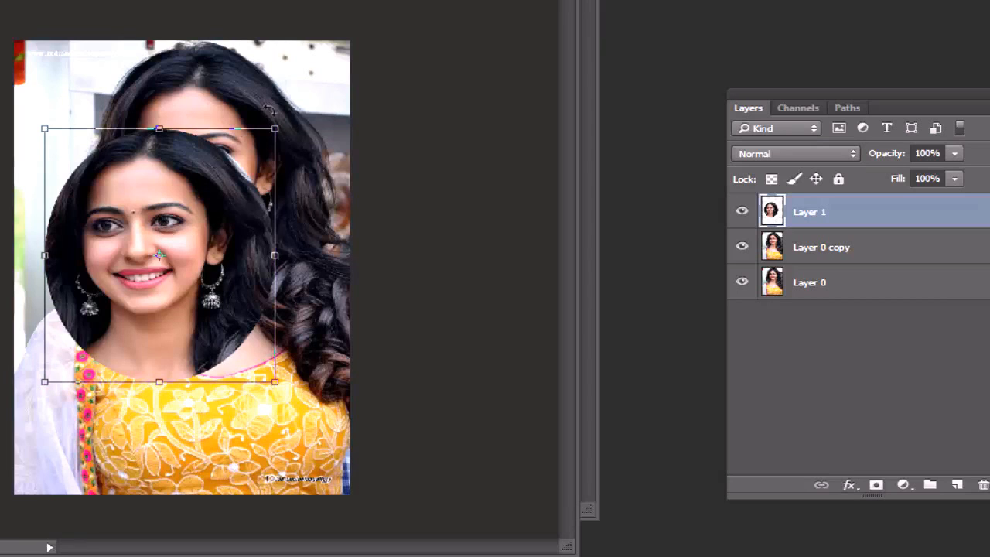
pyautogui.moveTo(286, 133); pyautogui.dragTo(359, 99)
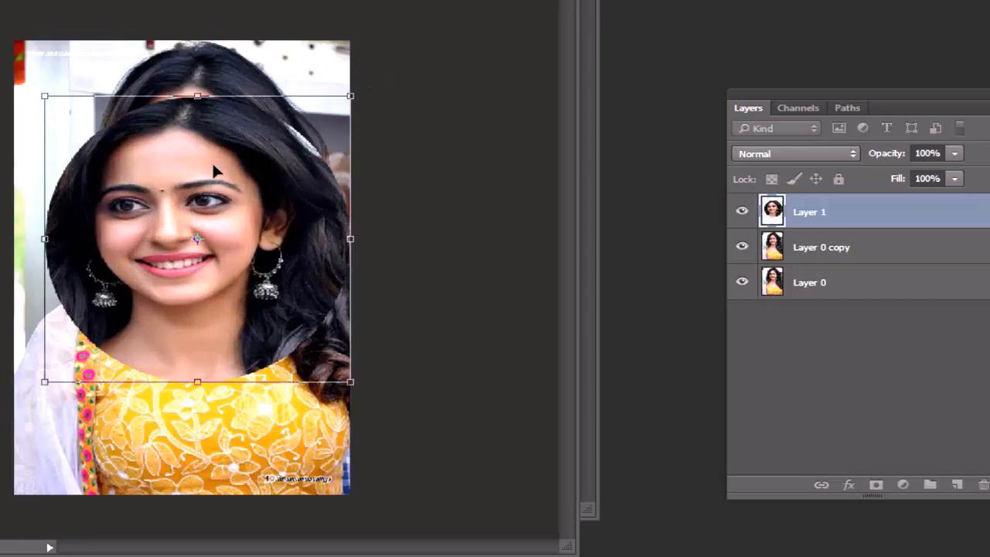
pyautogui.moveTo(205, 159); pyautogui.dragTo(181, 122)
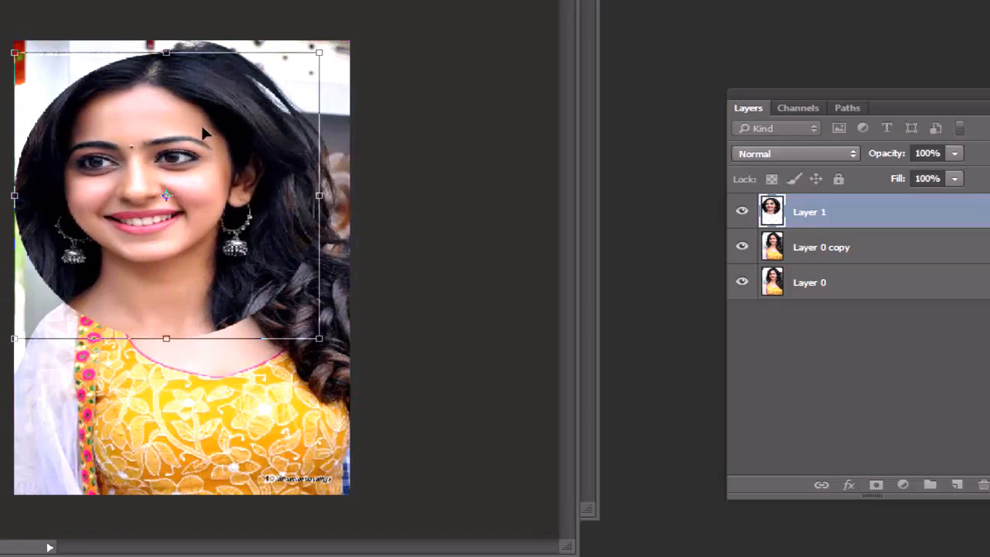
pyautogui.rightClick(191, 88)
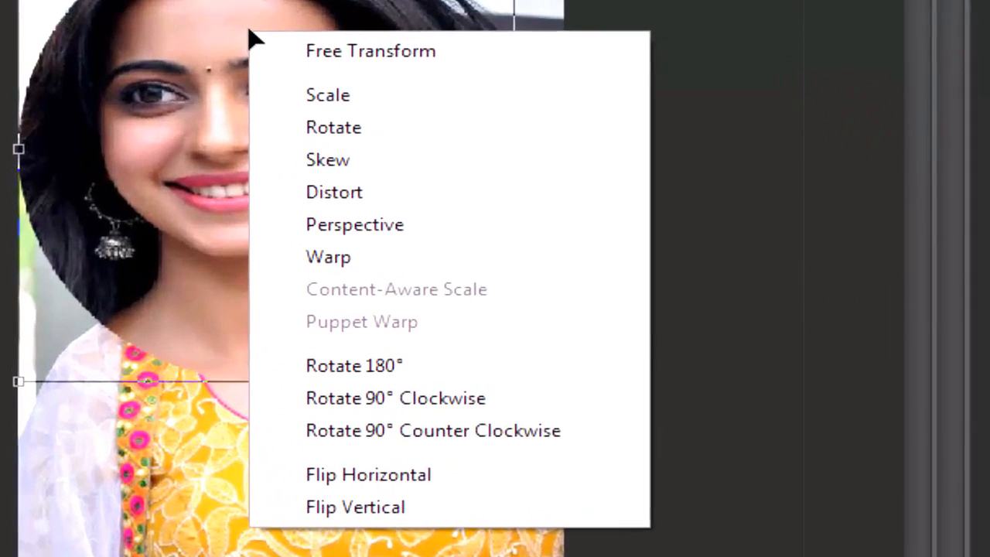